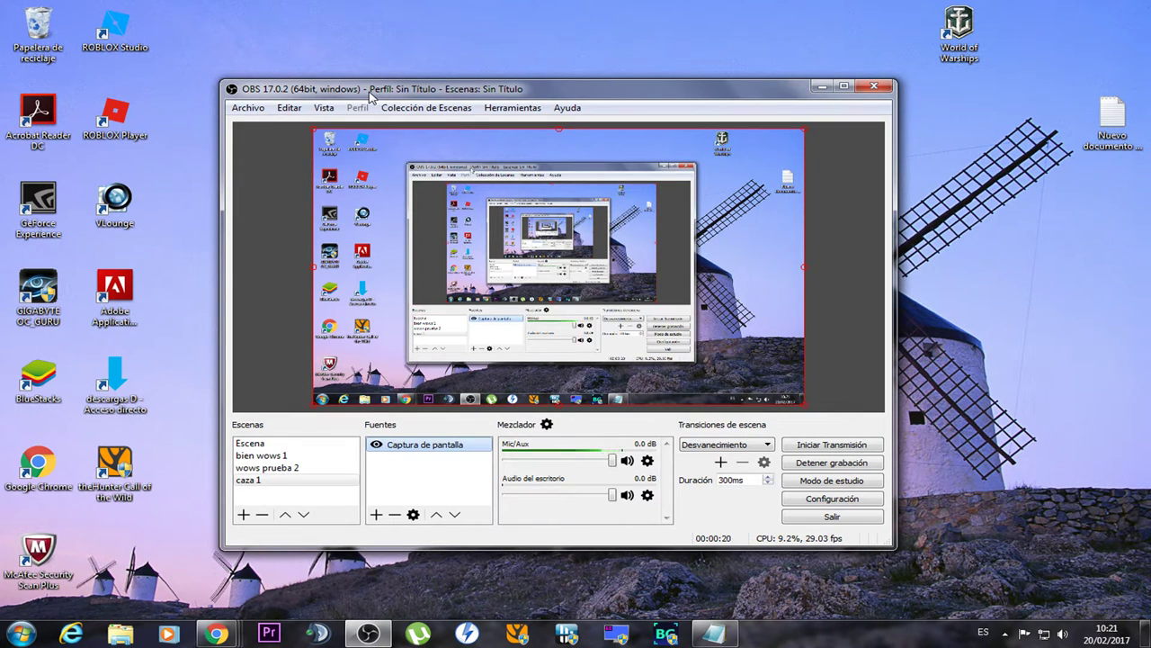
# - Switch to the open Notepad note to view the video's topic line, and minimize the note again
pyautogui.click(707, 635)
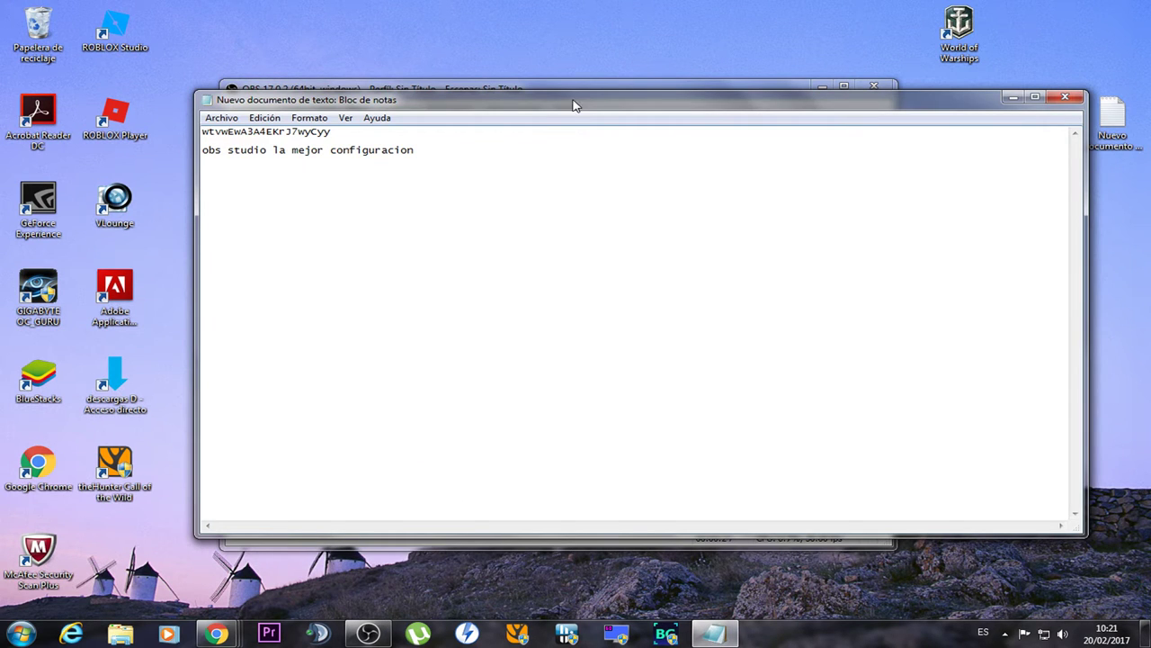
pyautogui.moveTo(570, 101); pyautogui.dragTo(498, 271)
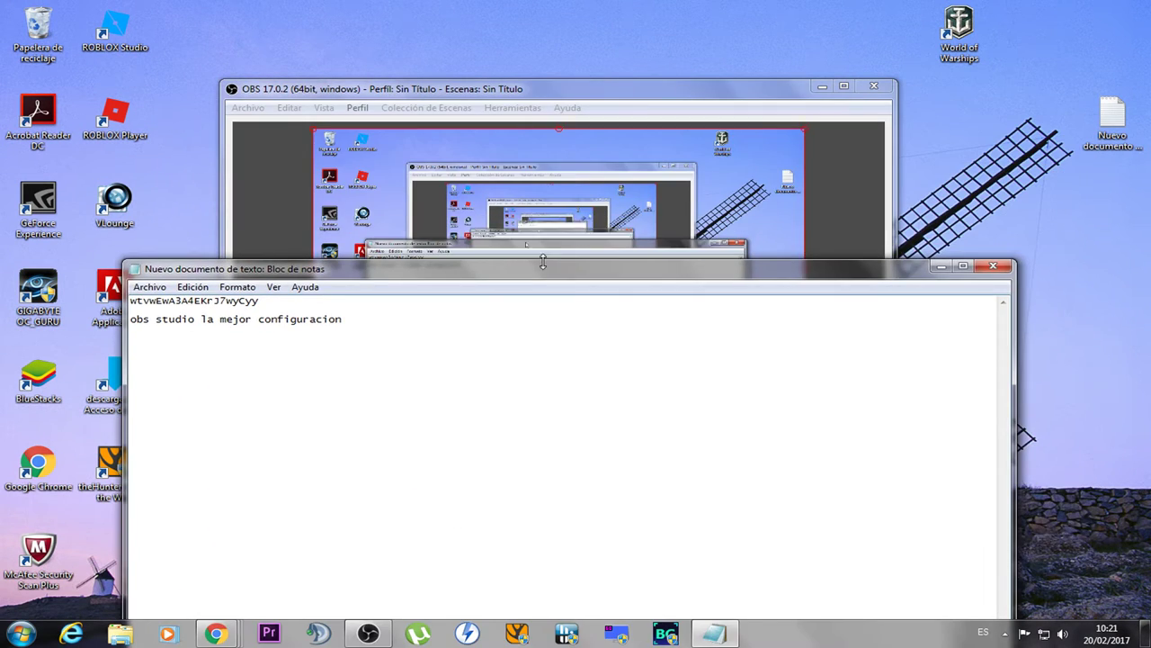
pyautogui.click(941, 267)
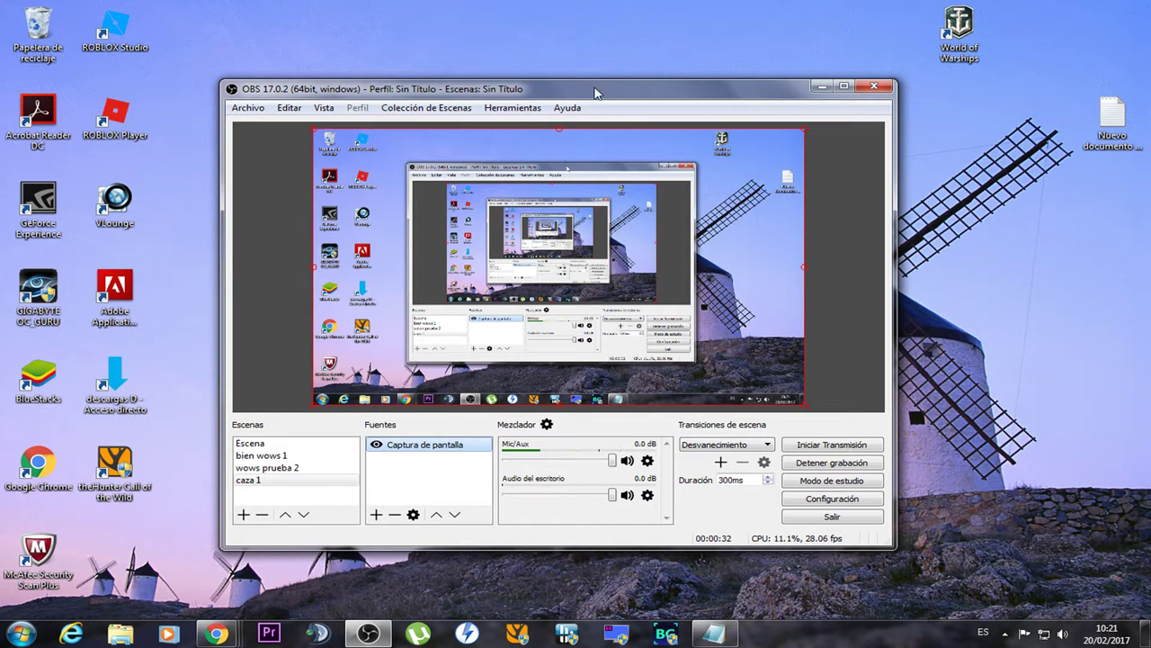
# - Reposition the OBS window slightly and open its settings dialog
pyautogui.moveTo(596, 92); pyautogui.dragTo(601, 94)
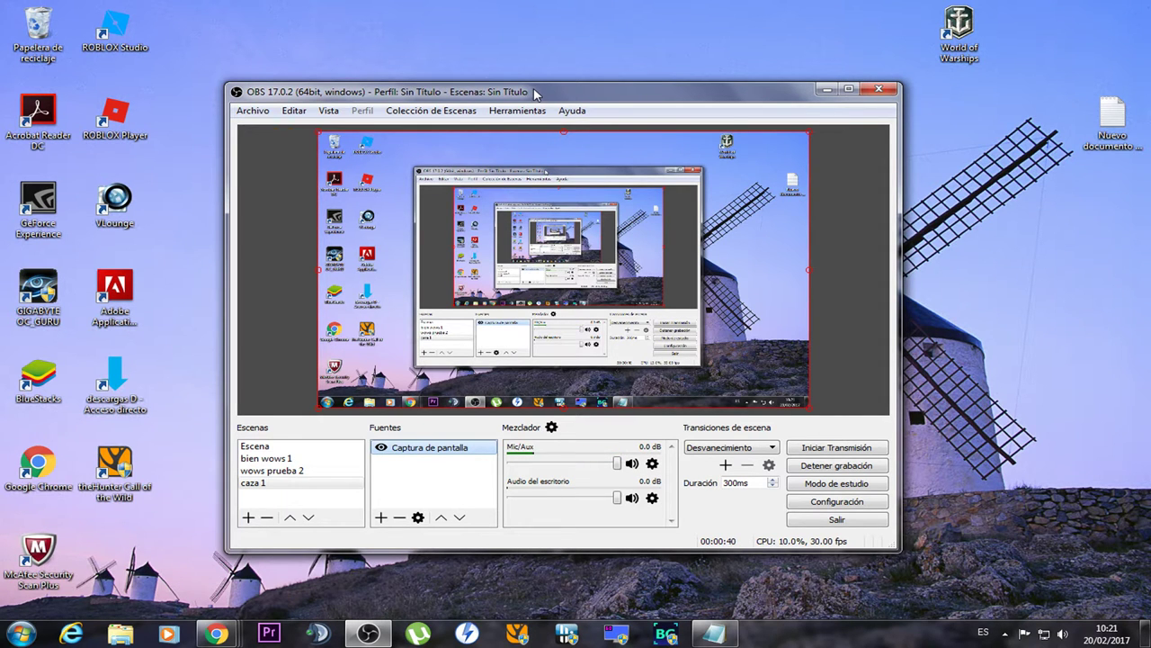
pyautogui.moveTo(533, 92)
pyautogui.mouseDown()
pyautogui.moveTo(504, 99)
pyautogui.moveTo(518, 106)
pyautogui.mouseUp()
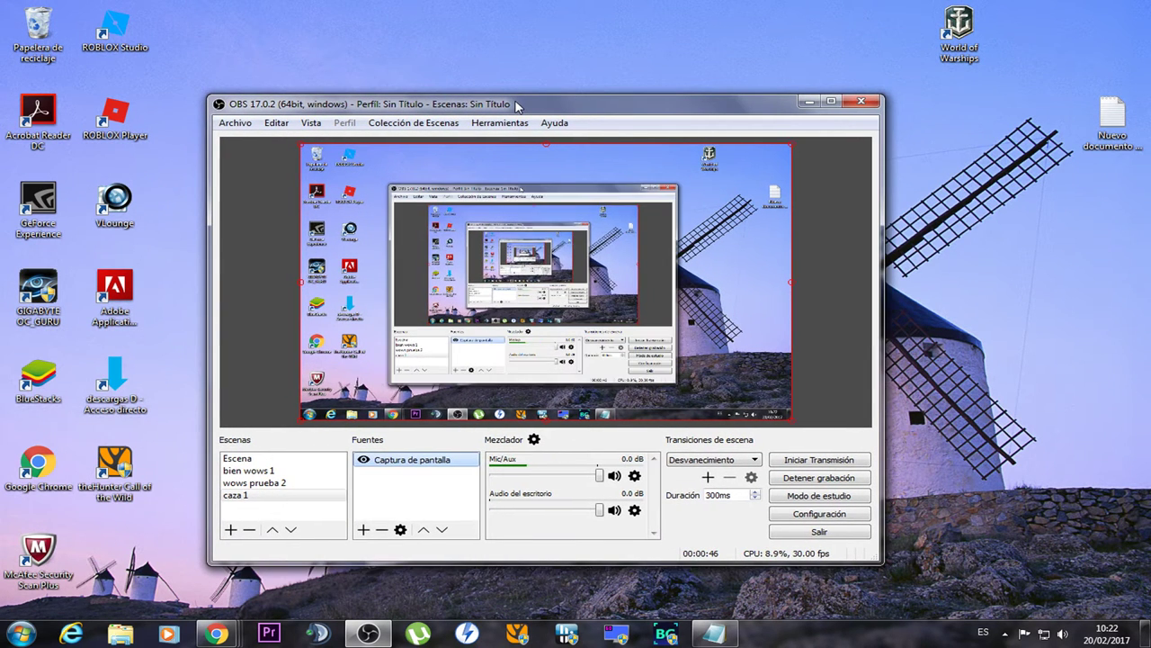
pyautogui.click(821, 519)
pyautogui.click(827, 518)
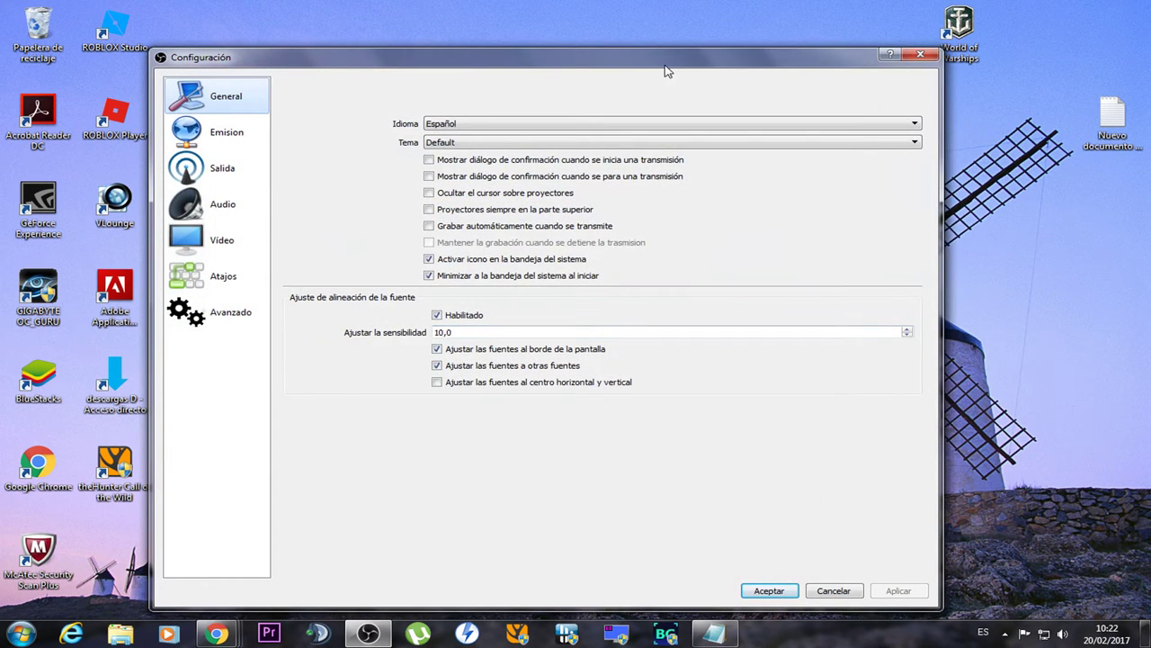
# - Examine the general settings, checking the interface language and theme choices
pyautogui.moveTo(778, 67)
pyautogui.mouseDown()
pyautogui.moveTo(946, 317)
pyautogui.moveTo(856, 150)
pyautogui.moveTo(771, 95)
pyautogui.moveTo(788, 72)
pyautogui.mouseUp()
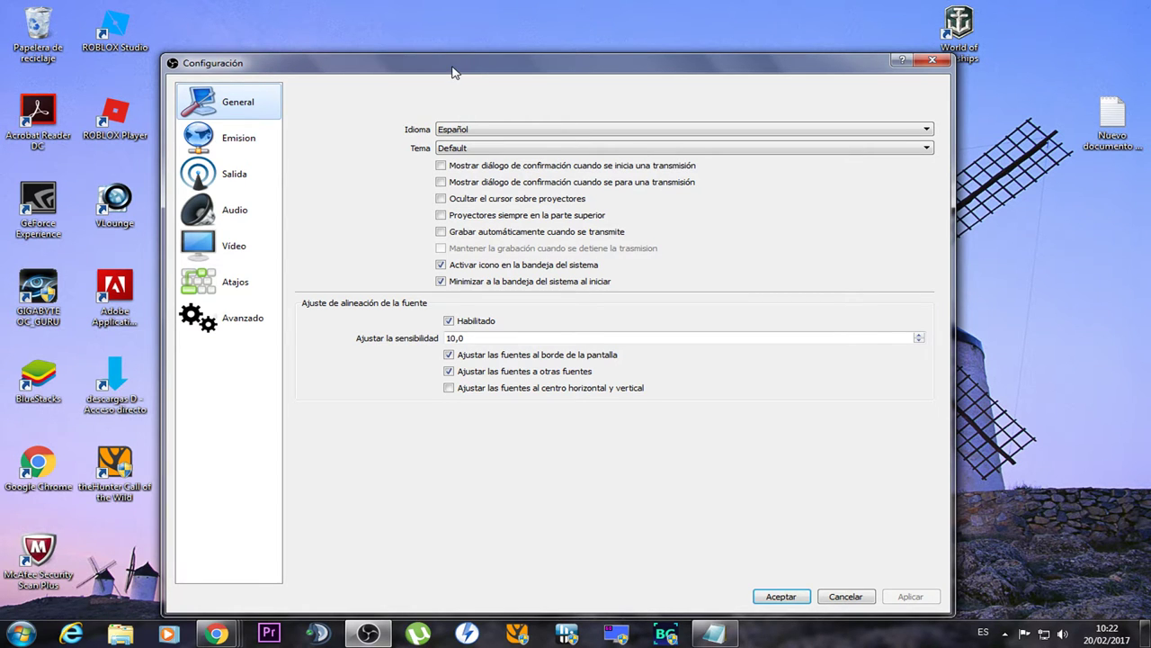
pyautogui.moveTo(455, 69); pyautogui.dragTo(462, 75)
pyautogui.click(526, 135)
pyautogui.click(527, 135)
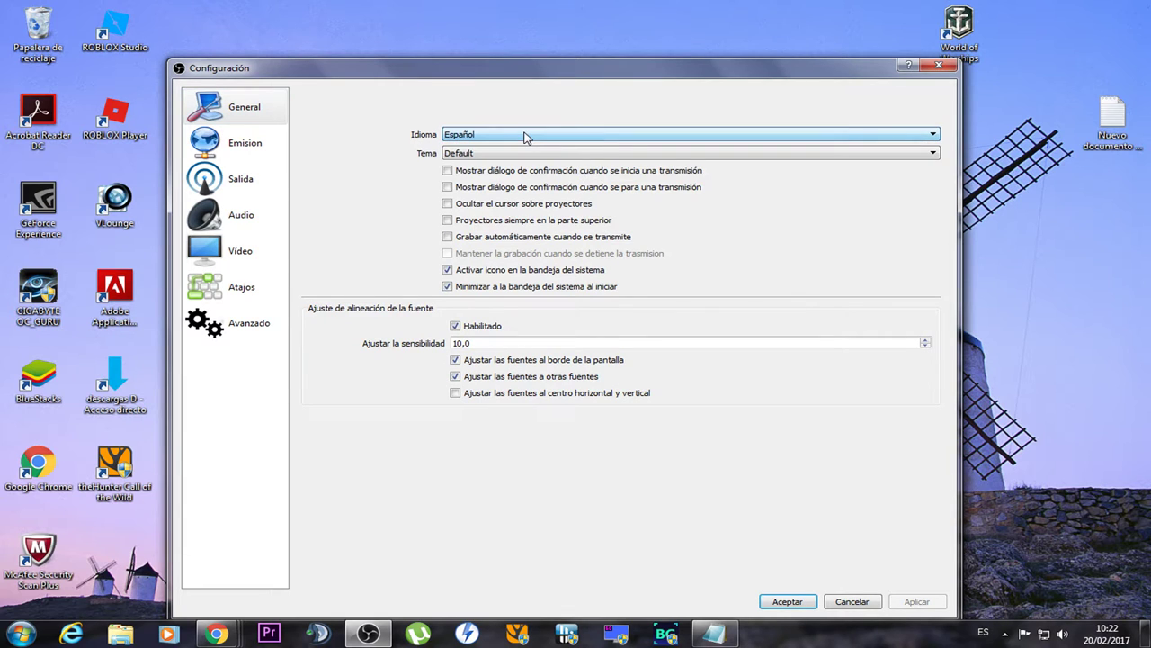
pyautogui.click(477, 155)
pyautogui.click(477, 156)
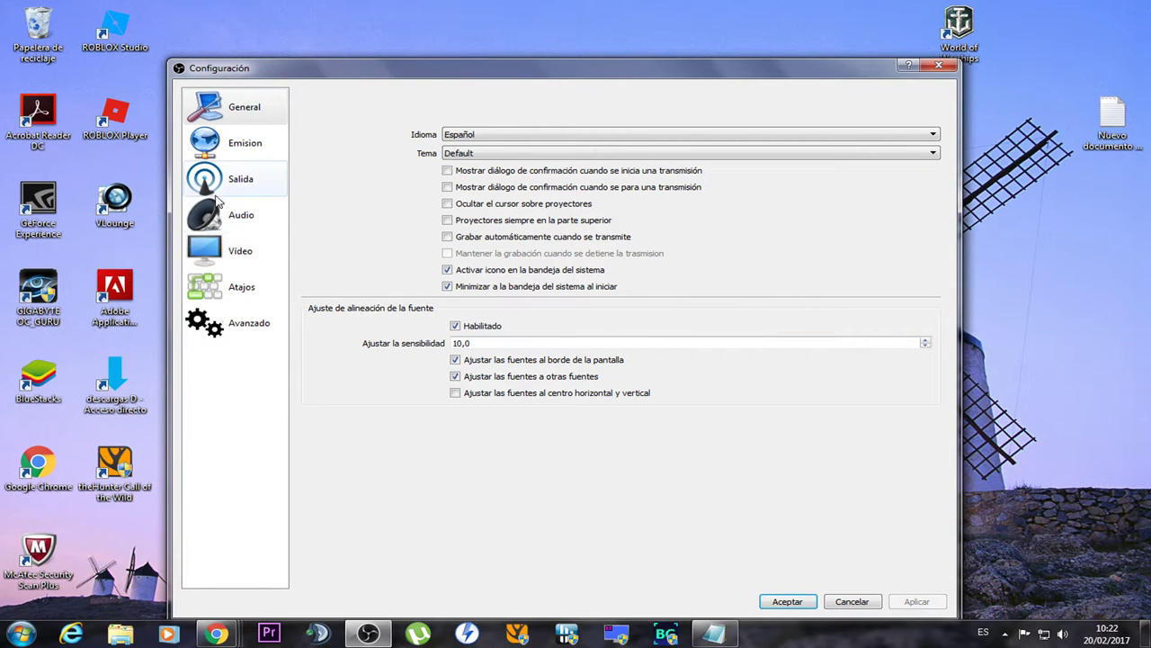
# - Review the streaming service settings alongside the output settings, ending on the output settings
pyautogui.click(239, 149)
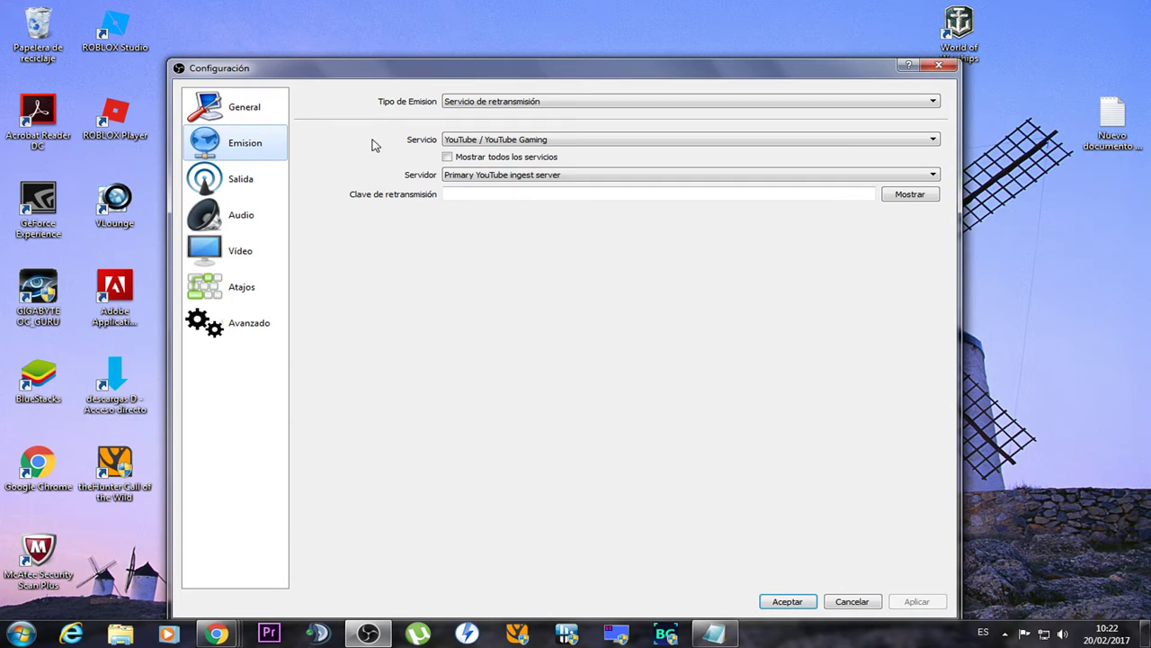
pyautogui.click(241, 183)
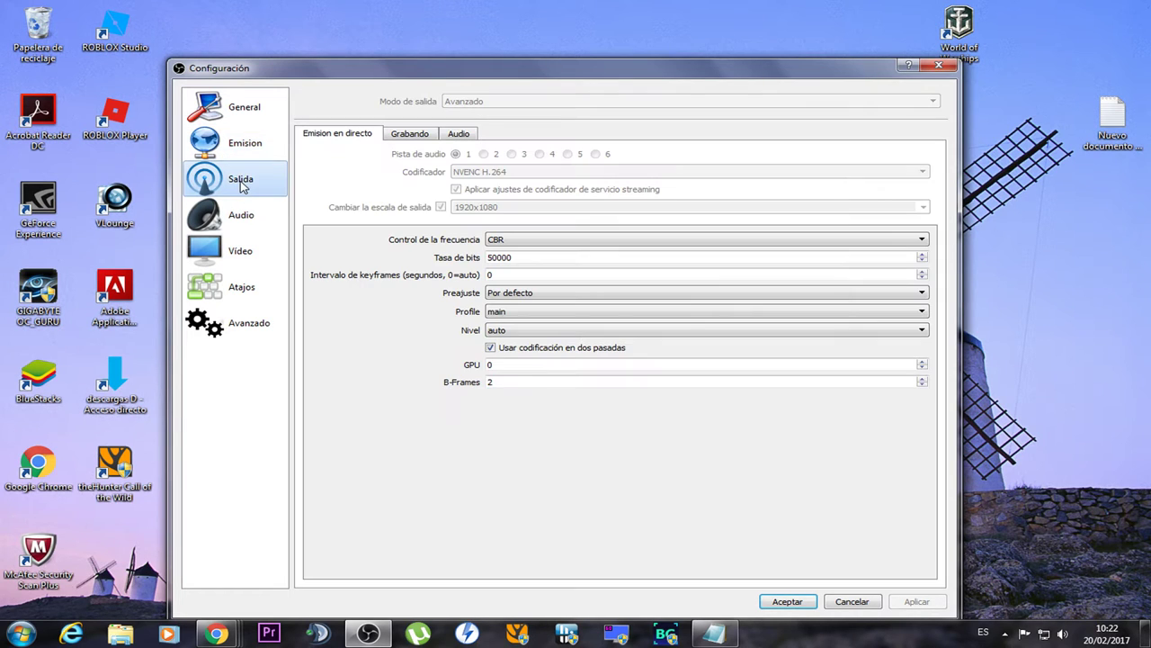
pyautogui.click(266, 159)
pyautogui.click(234, 177)
pyautogui.click(229, 149)
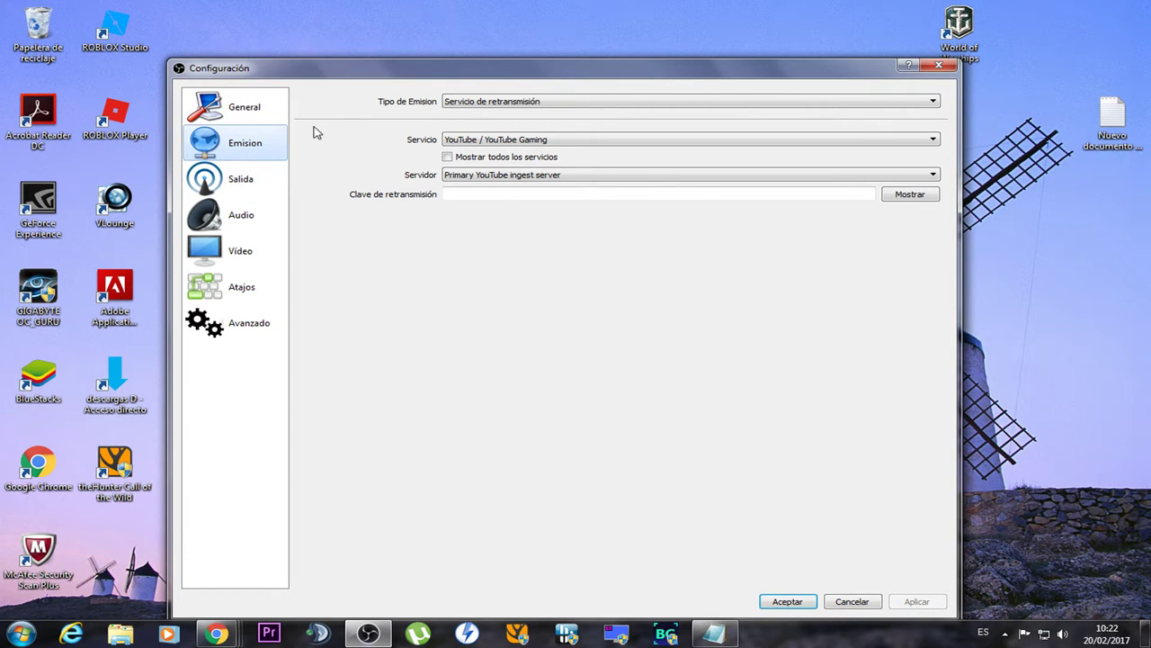
pyautogui.click(245, 182)
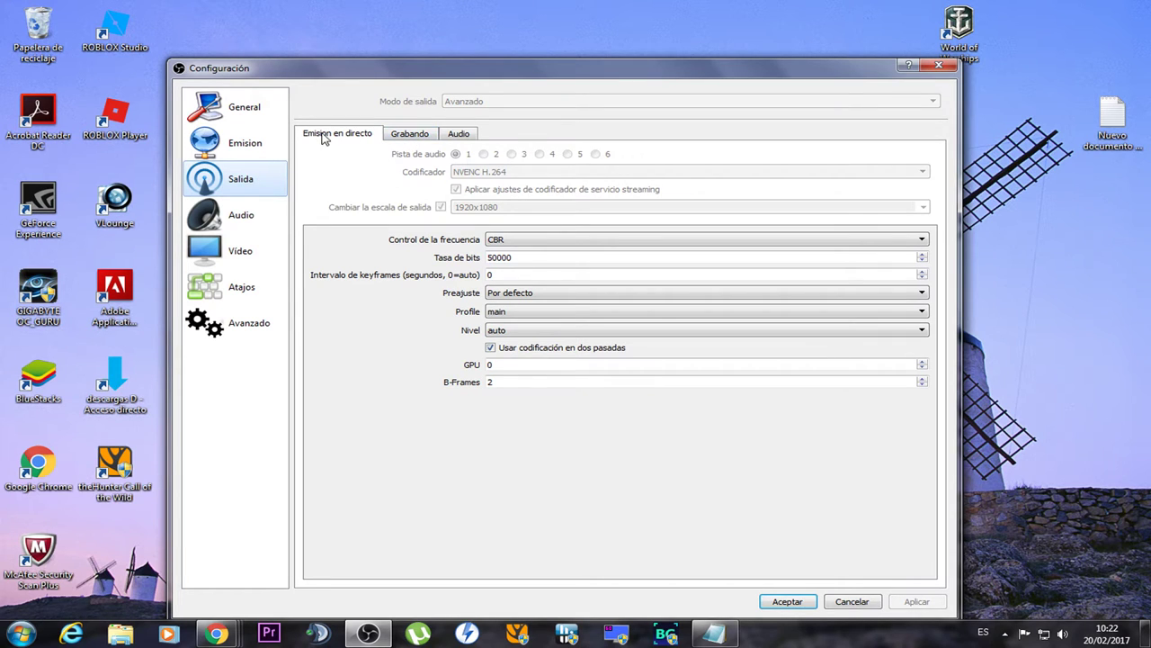
# - Compare the live streaming output settings with the recording output settings, ending on the recording ones
pyautogui.click(412, 135)
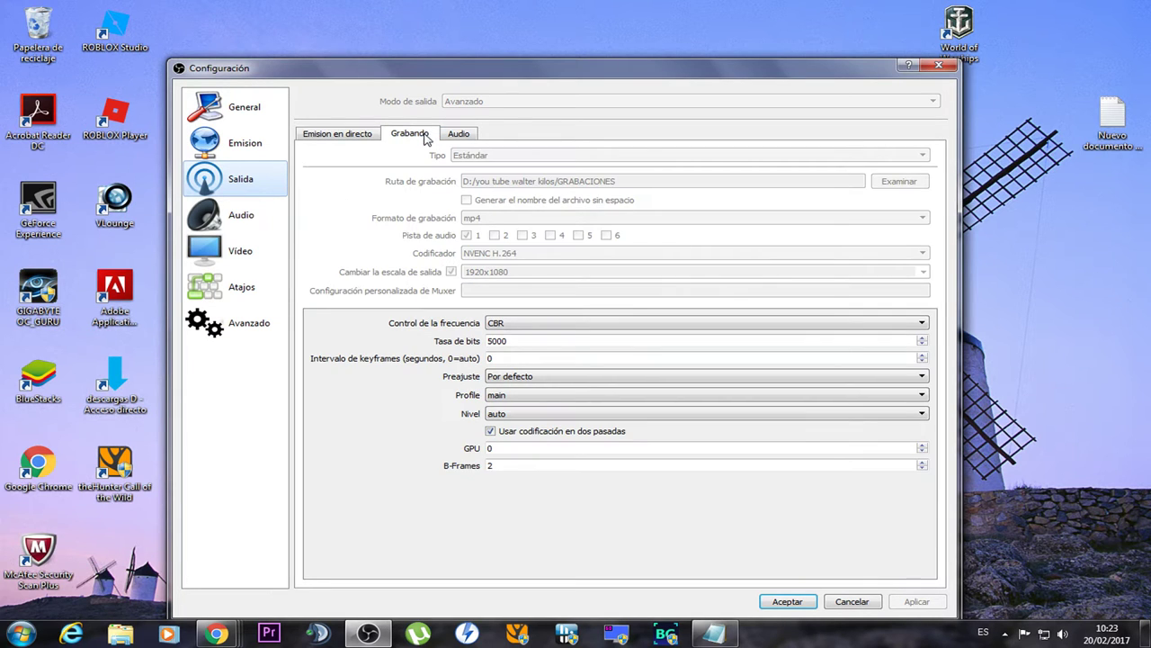
pyautogui.click(368, 134)
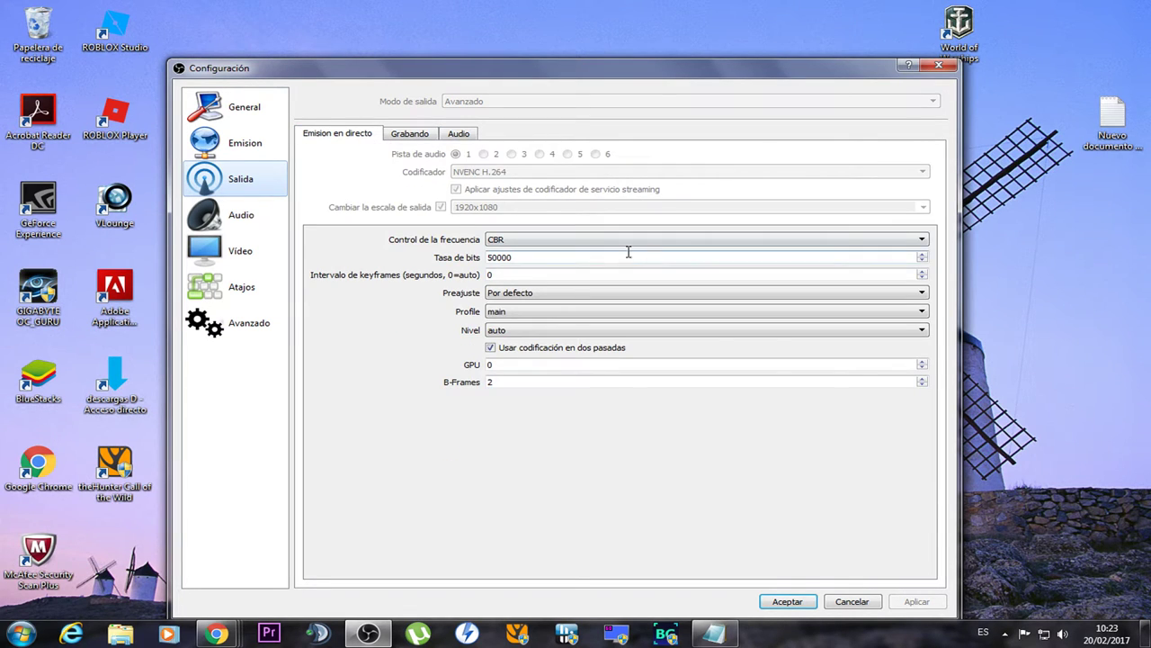
pyautogui.click(428, 137)
pyautogui.click(359, 134)
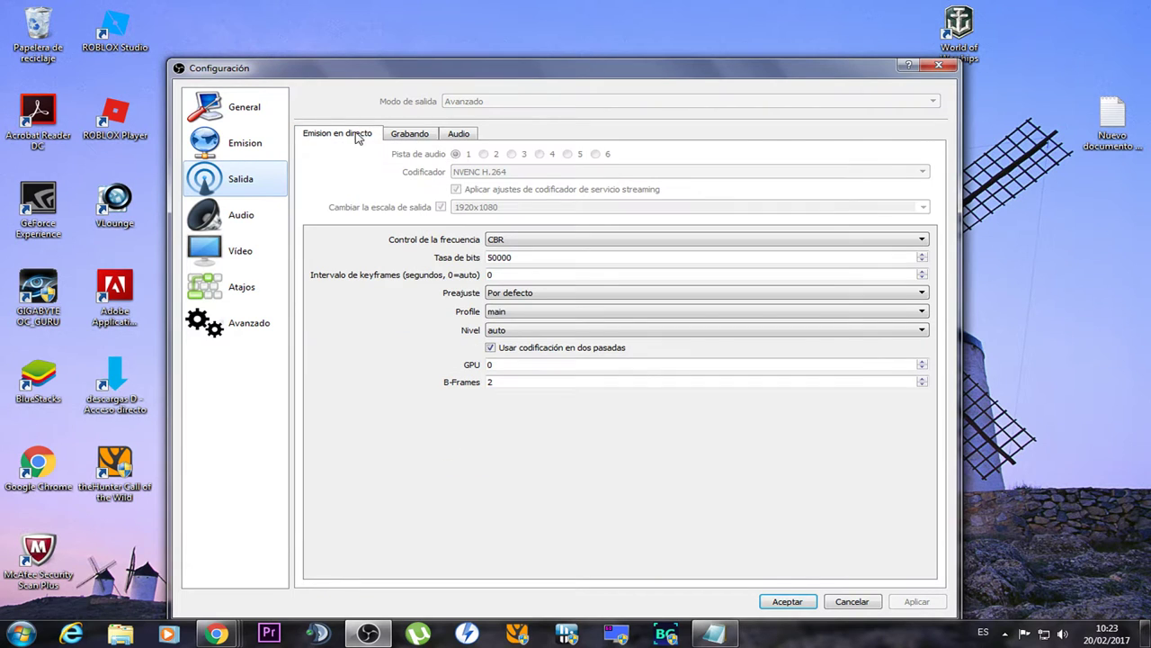
pyautogui.click(431, 136)
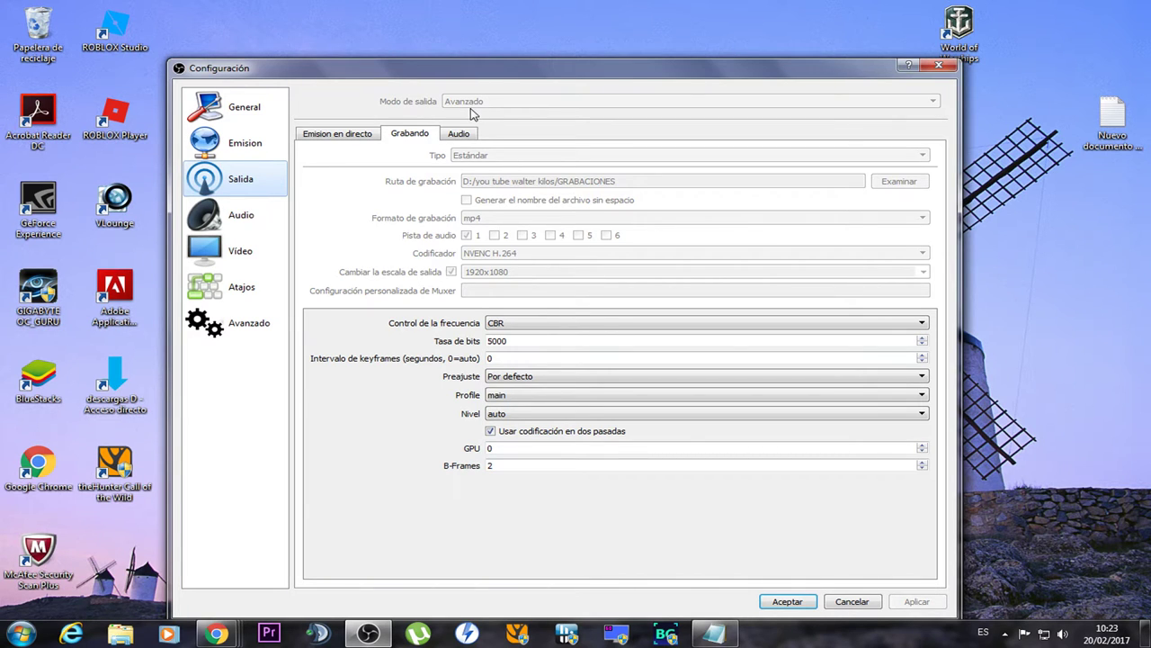
pyautogui.click(360, 133)
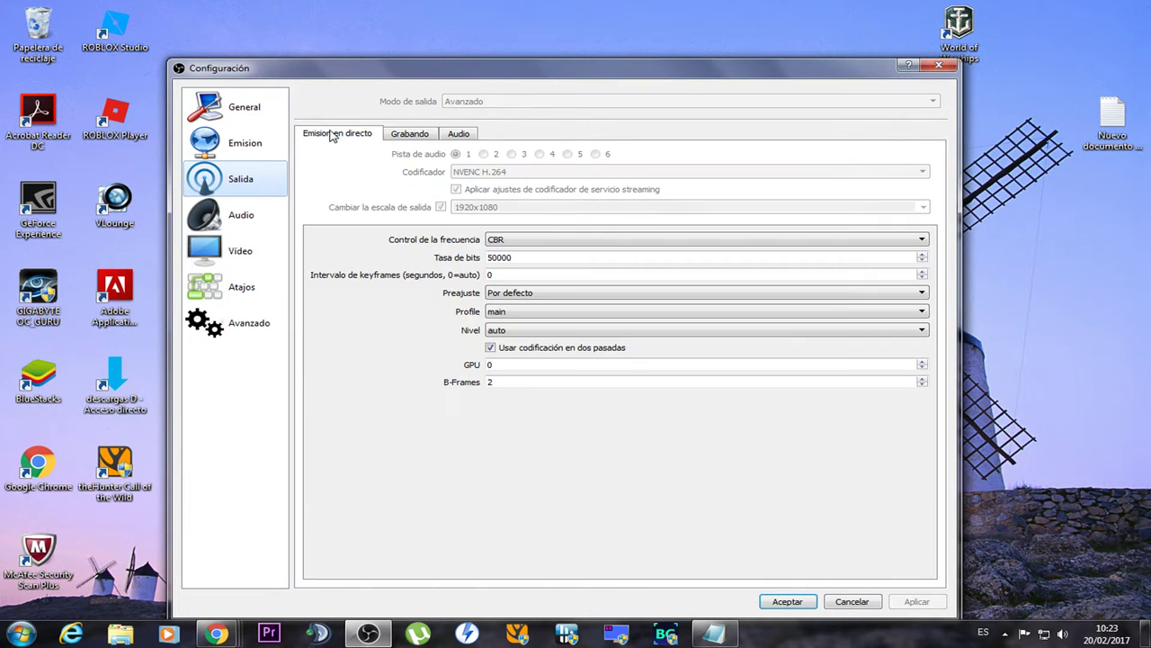
pyautogui.click(419, 139)
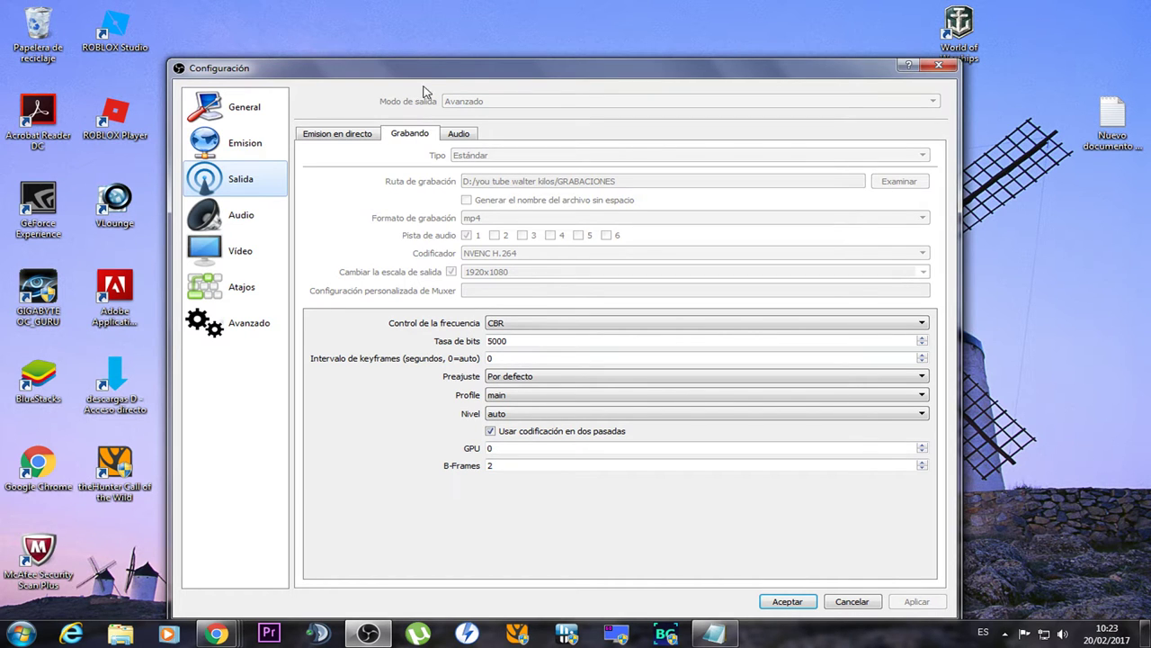
pyautogui.moveTo(429, 70); pyautogui.dragTo(396, 45)
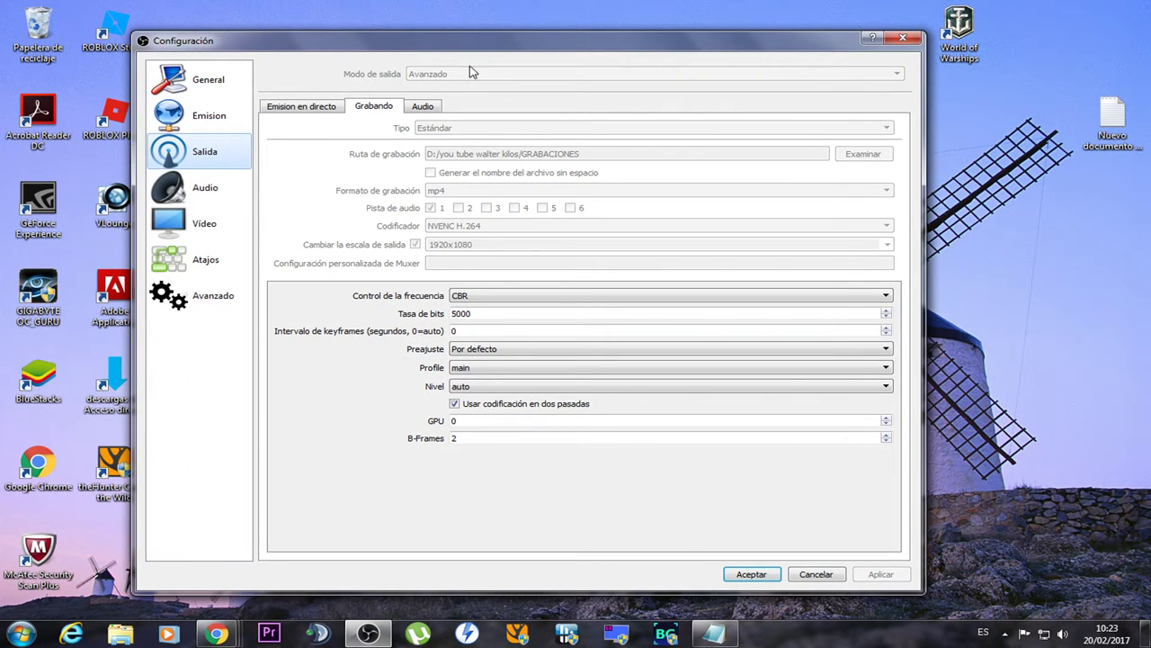
pyautogui.moveTo(469, 42); pyautogui.dragTo(474, 56)
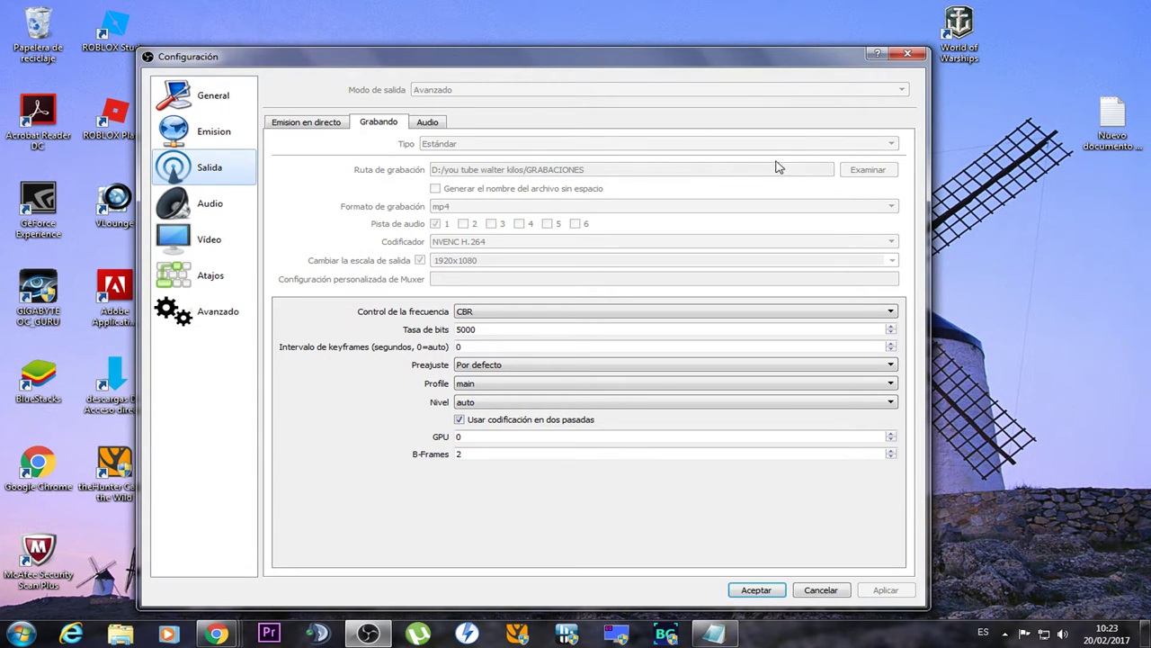
pyautogui.moveTo(707, 66); pyautogui.dragTo(690, 77)
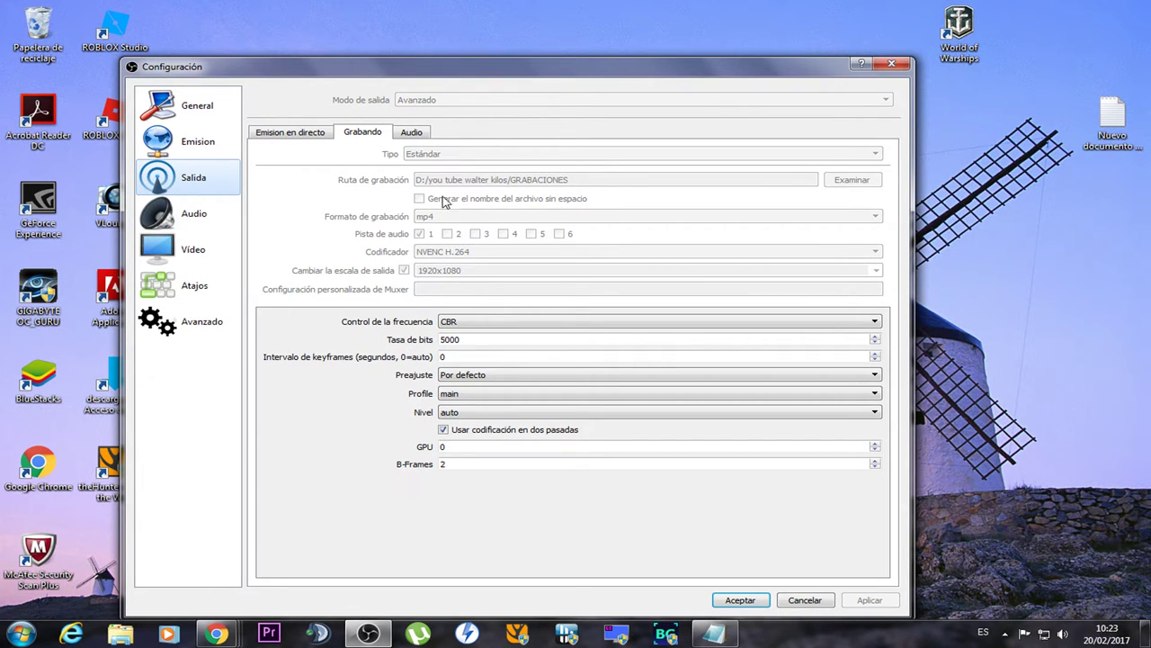
pyautogui.moveTo(428, 69); pyautogui.dragTo(474, 77)
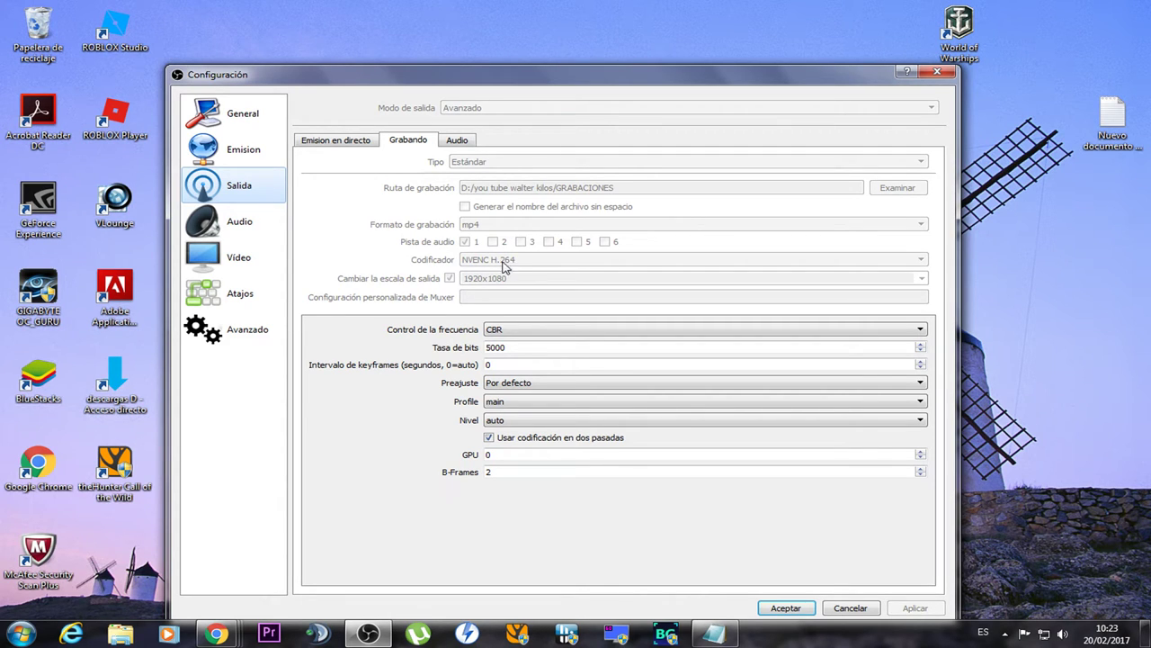
pyautogui.moveTo(513, 76); pyautogui.dragTo(544, 56)
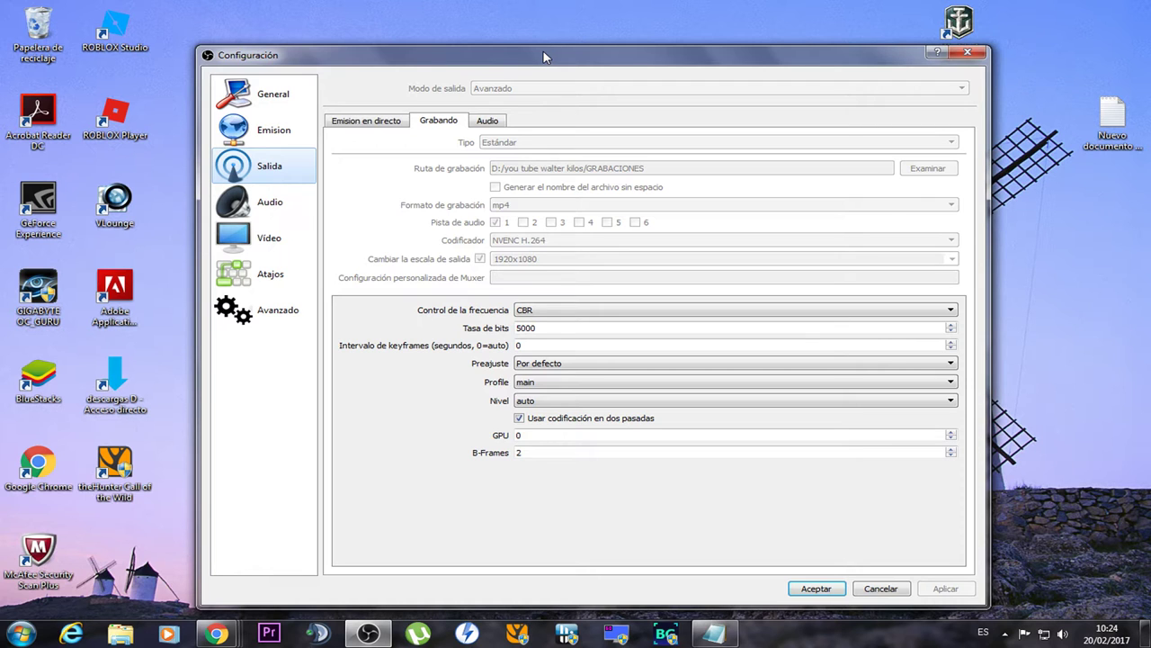
pyautogui.moveTo(544, 57); pyautogui.dragTo(543, 59)
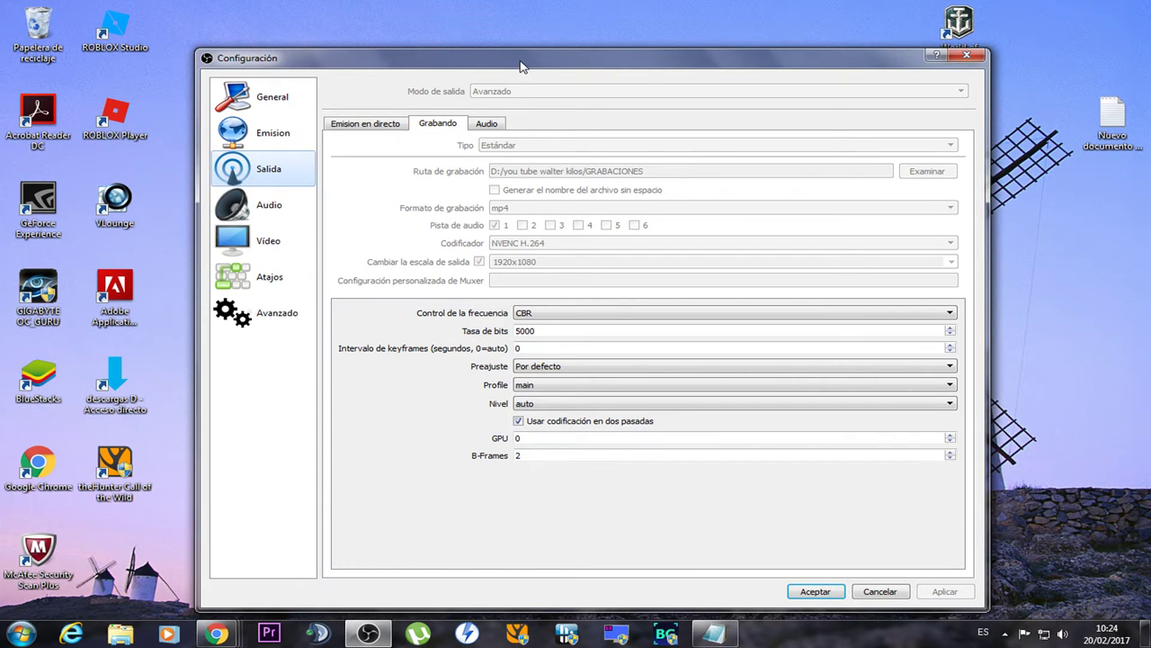
pyautogui.moveTo(521, 69); pyautogui.dragTo(480, 72)
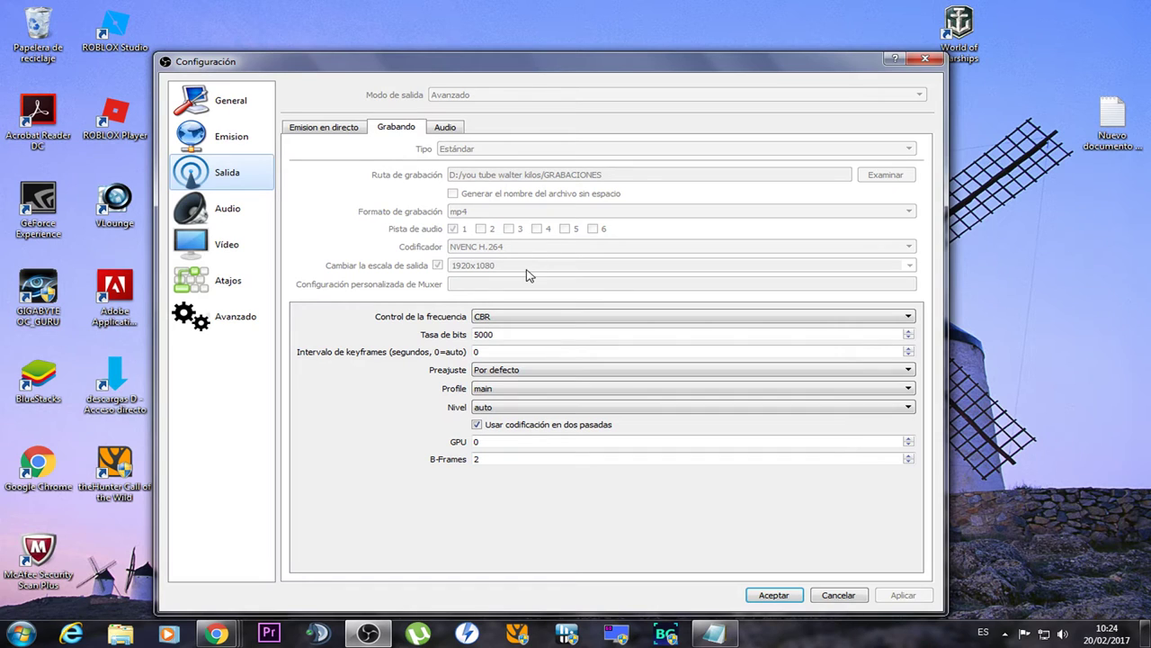
pyautogui.moveTo(455, 66); pyautogui.dragTo(480, 57)
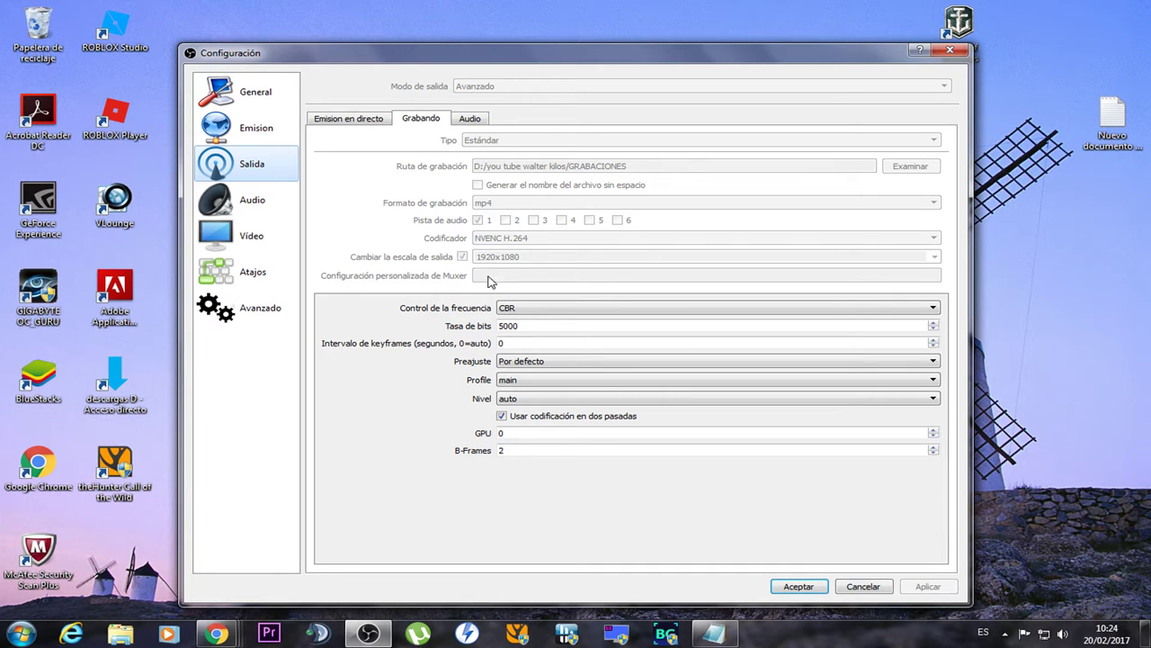
# - Choose CBR as the rate control for recording and check the bitrate value below it
pyautogui.click(519, 326)
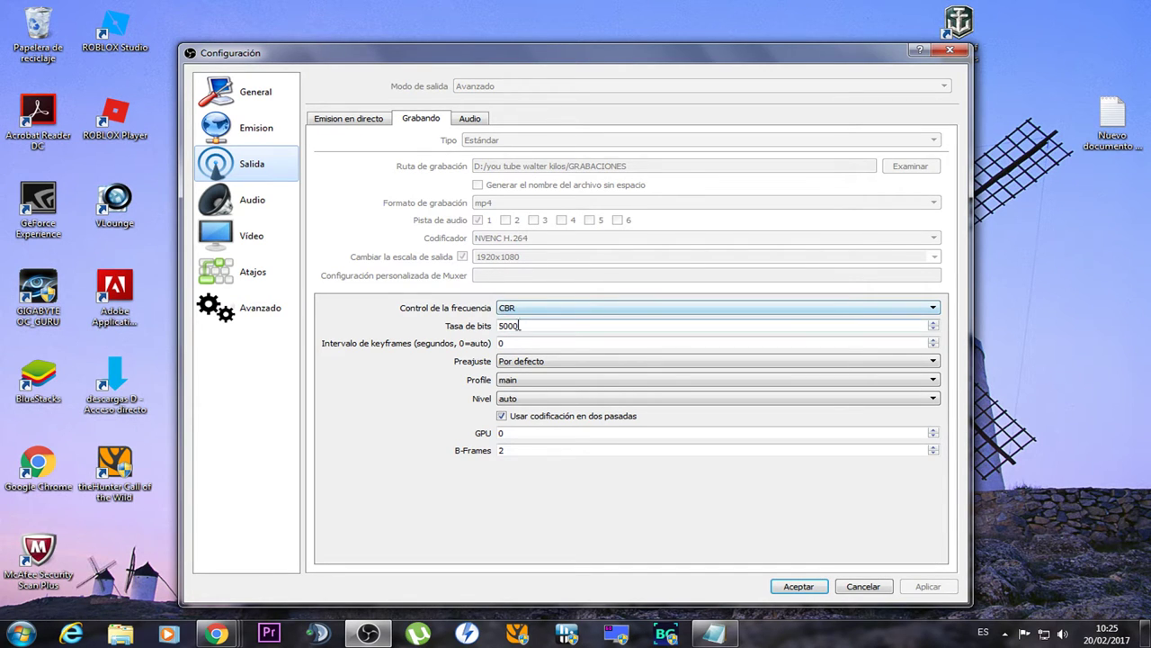
pyautogui.click(521, 310)
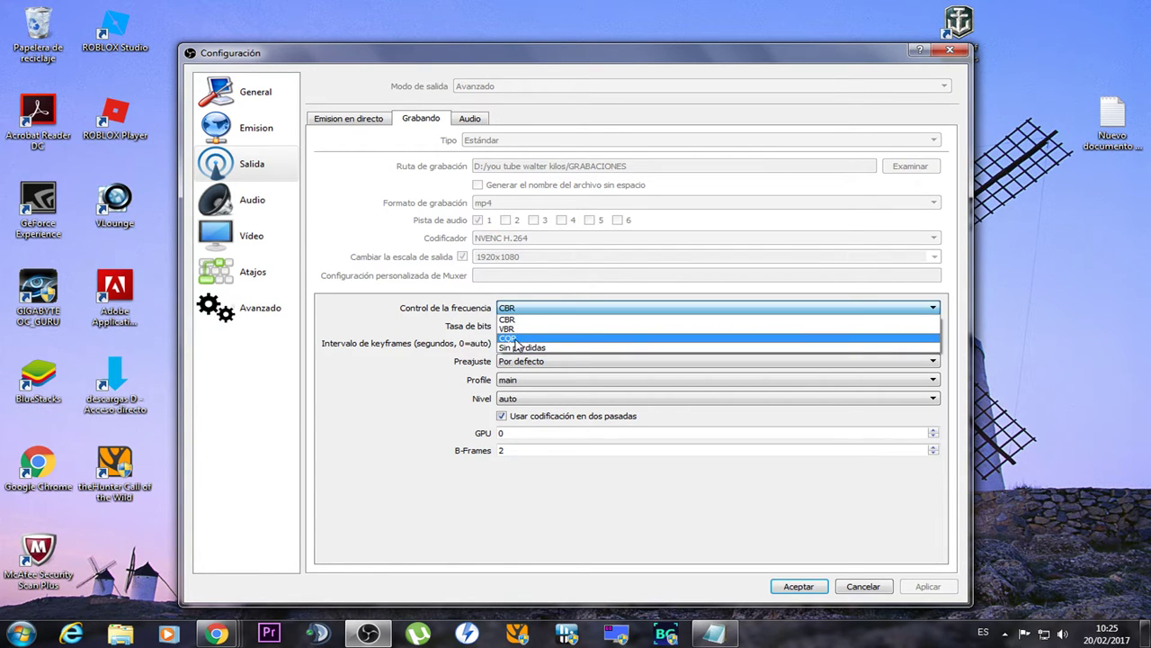
pyautogui.click(516, 320)
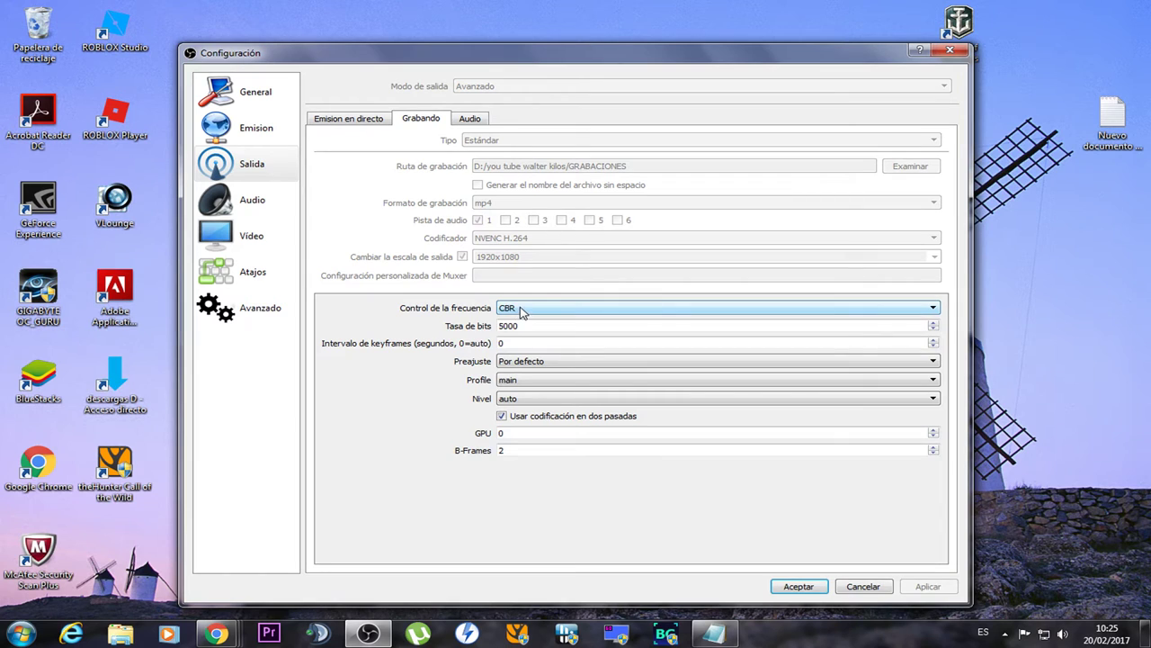
pyautogui.click(516, 310)
pyautogui.click(516, 311)
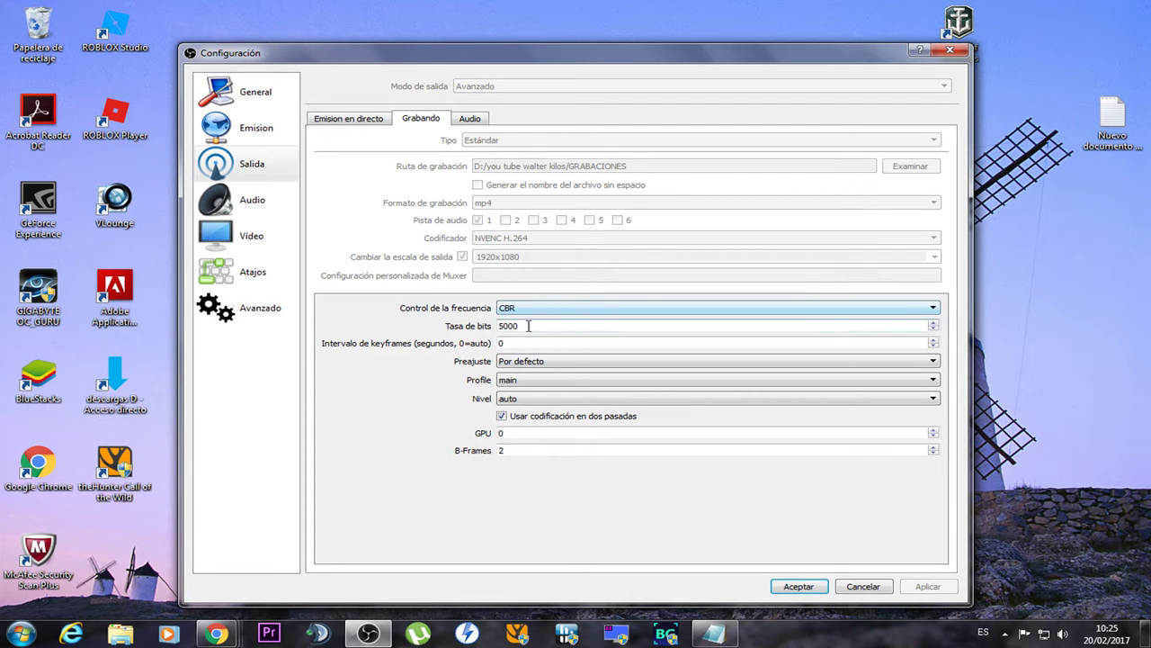
pyautogui.click(505, 327)
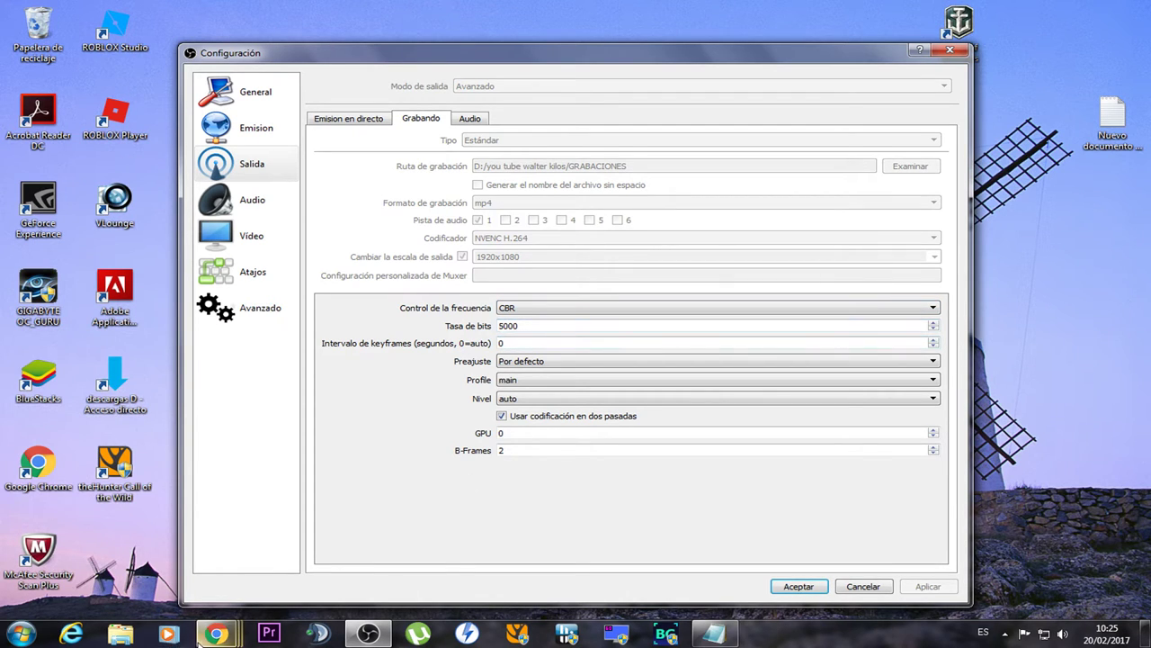
# - Switch to the Chrome window with YouTube's recommended encoding page and examine the recommended video bitrates table
pyautogui.moveTo(199, 640)
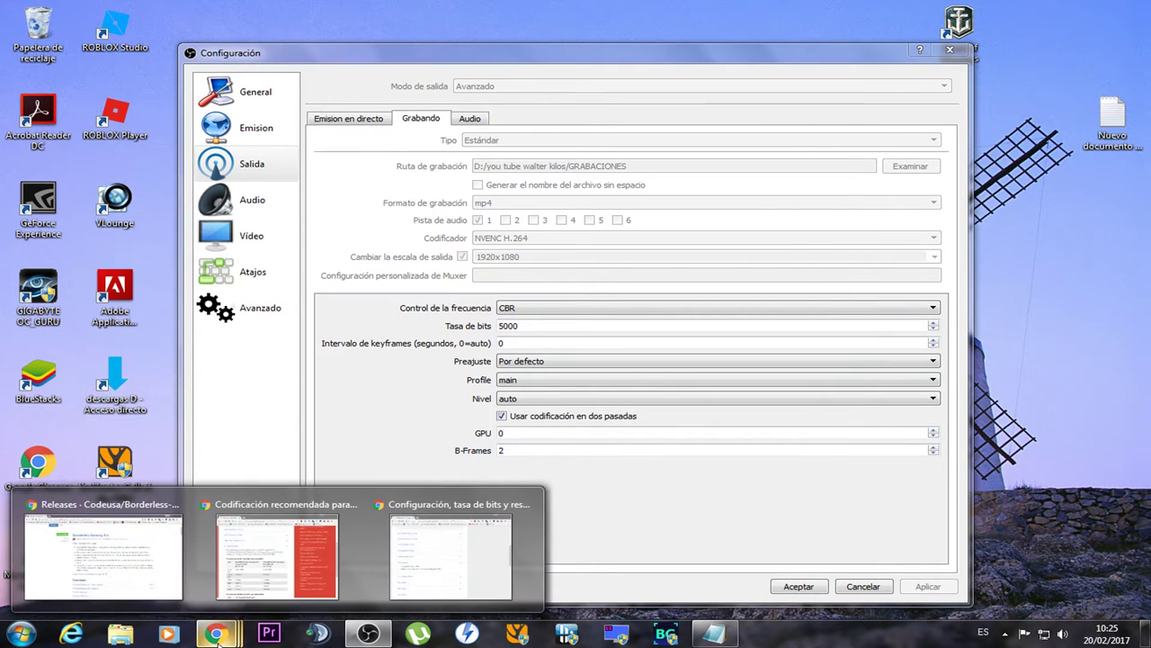
pyautogui.click(305, 511)
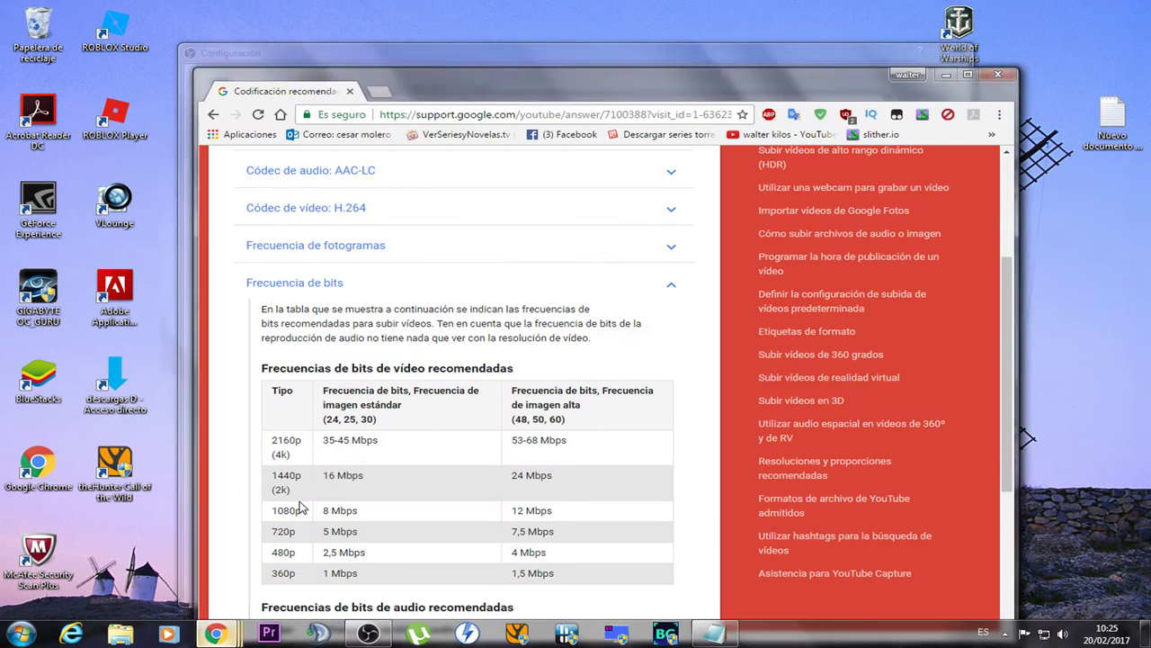
pyautogui.moveTo(577, 91); pyautogui.dragTo(570, 41)
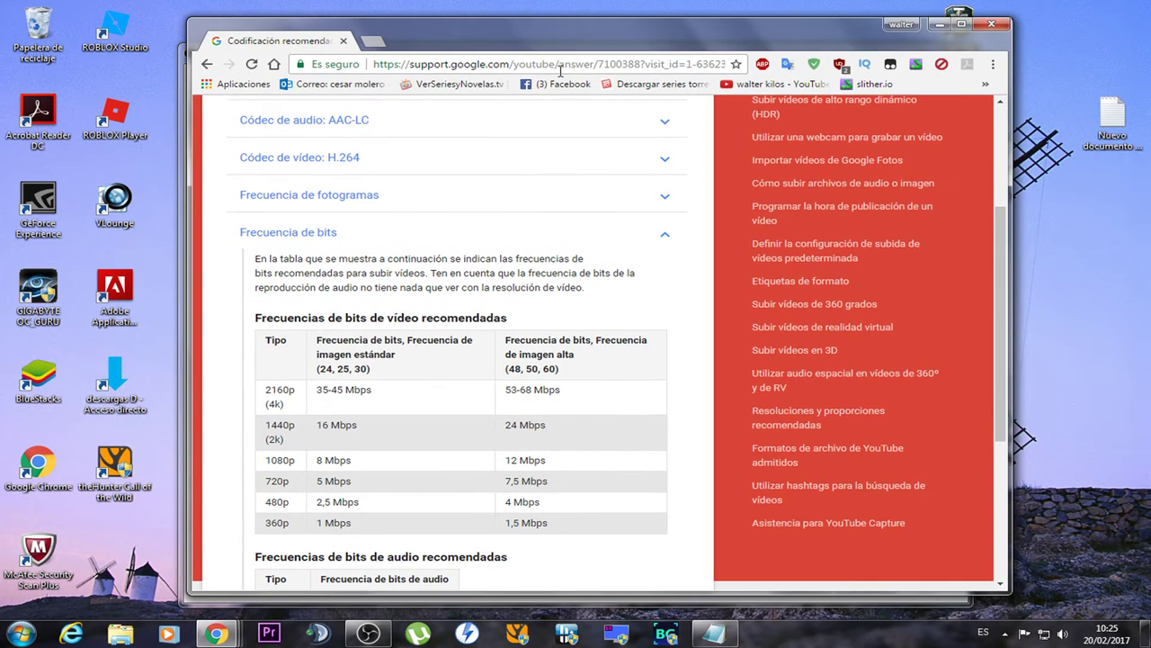
# - Maximize the window with YouTube's recommended encoding page and highlight the end of its web address
pyautogui.scroll(3, 464, 304)
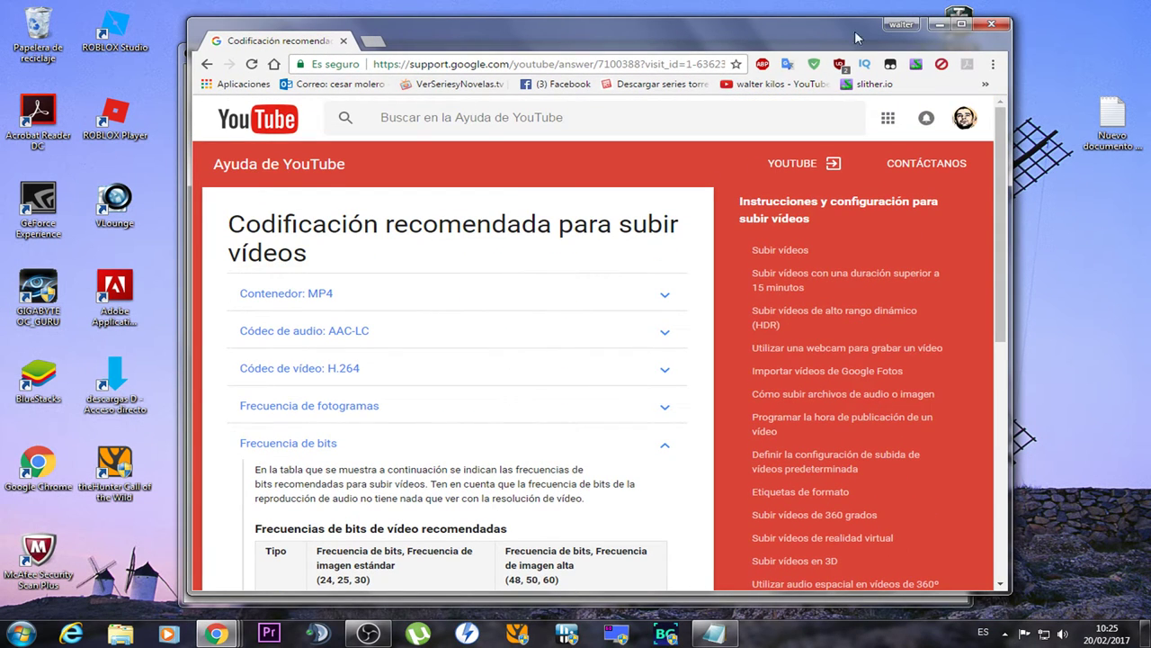
pyautogui.click(960, 24)
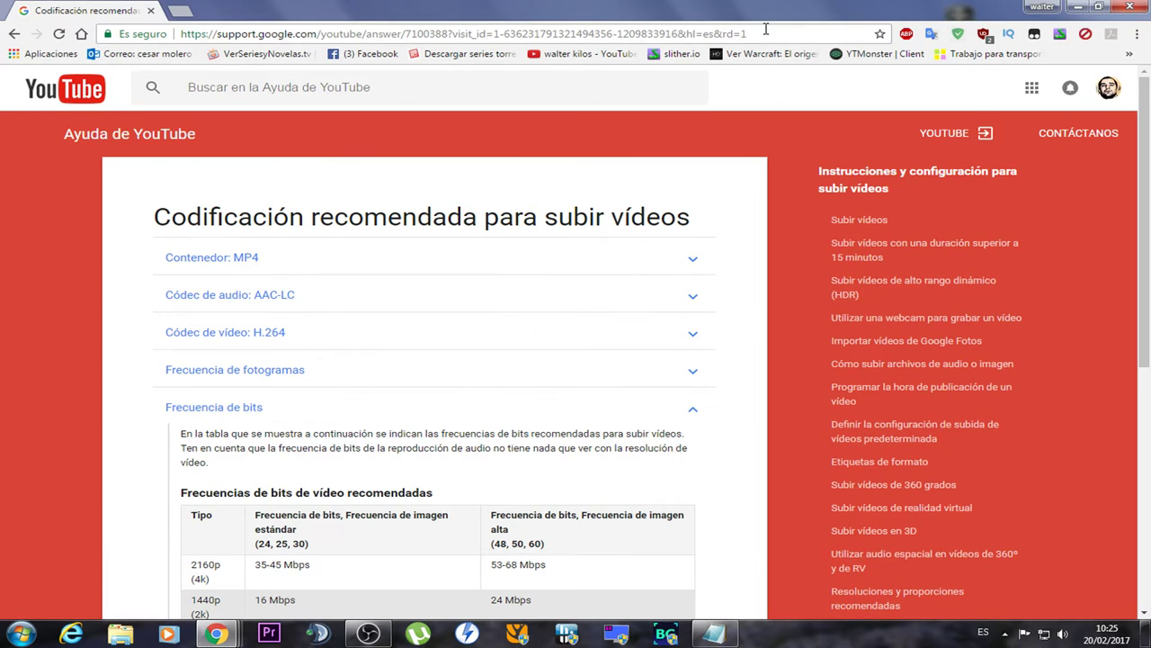
pyautogui.moveTo(756, 33); pyautogui.dragTo(465, 20)
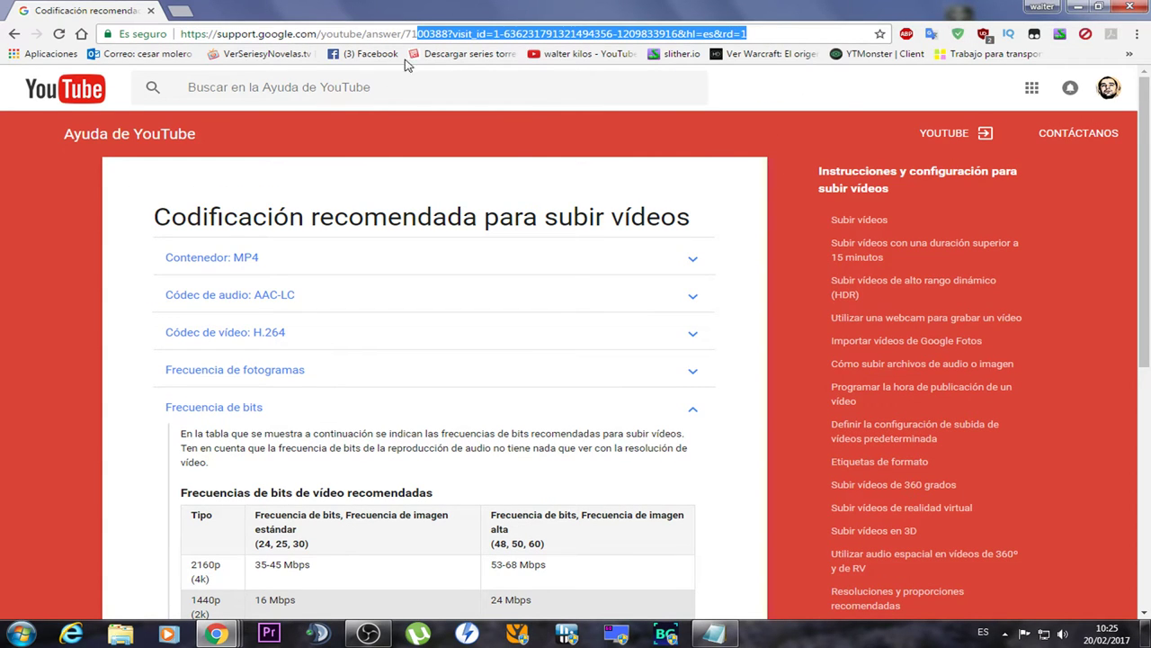
pyautogui.scroll(-1, 252, 342)
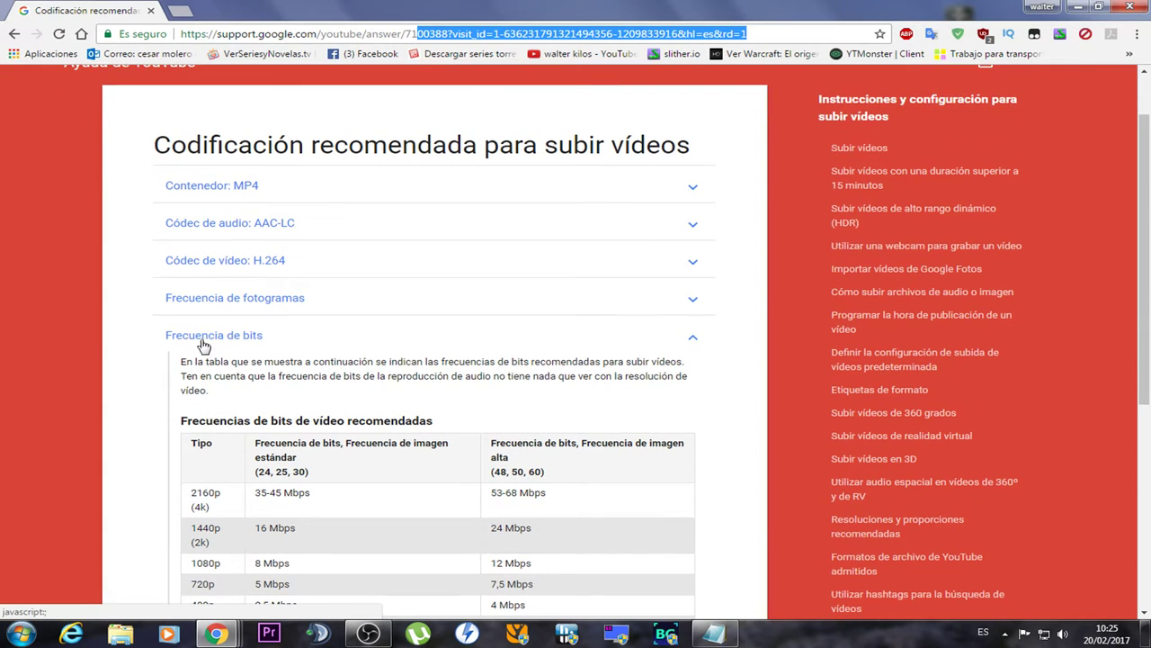
pyautogui.scroll(1, 203, 347)
pyautogui.scroll(-1, 469, 300)
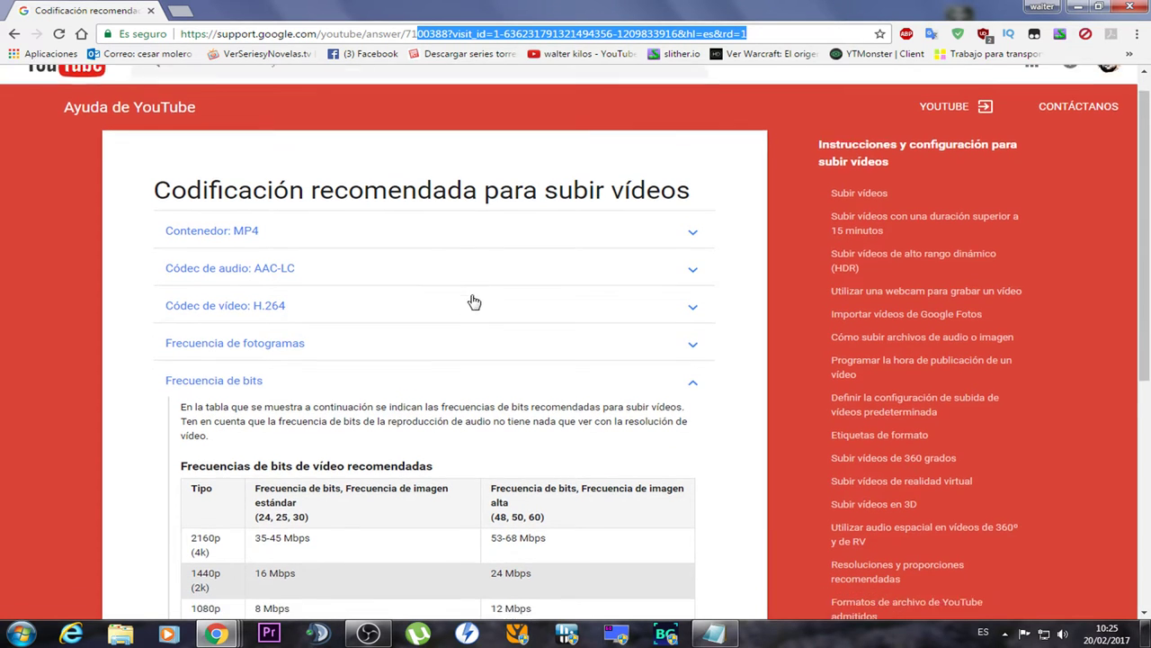
# - Collapse and reopen the Frecuencia de bits section and examine the recommended video bitrates, highlighting the standard frame rate value for 1080p
pyautogui.click(227, 337)
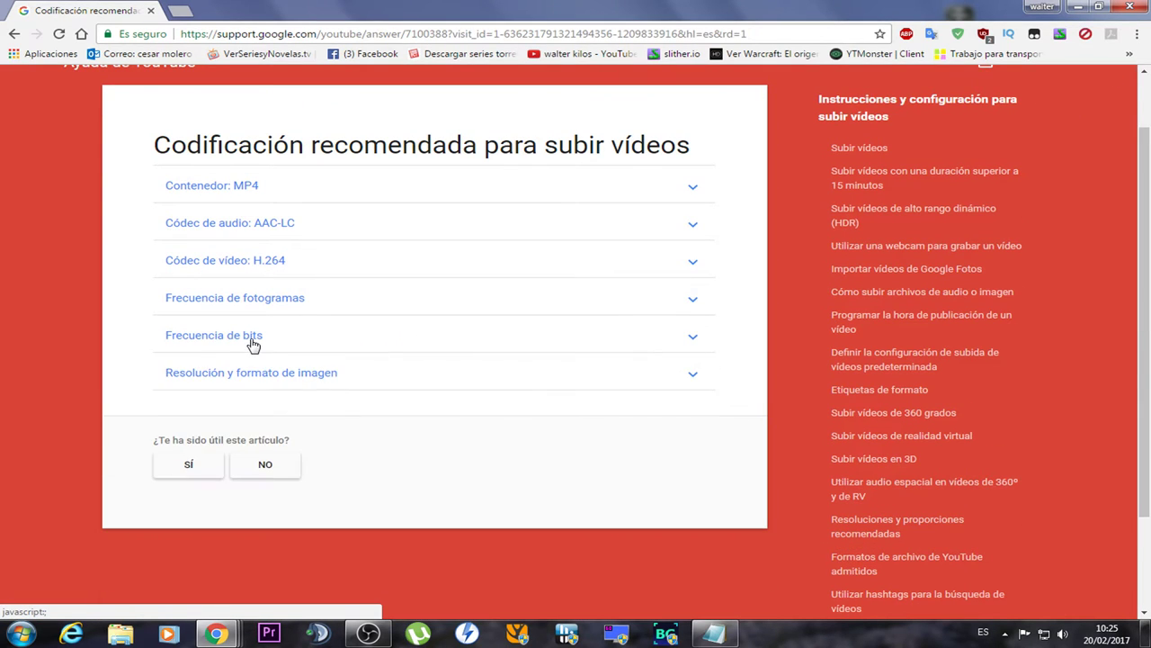
pyautogui.click(250, 338)
pyautogui.scroll(-1, 333, 398)
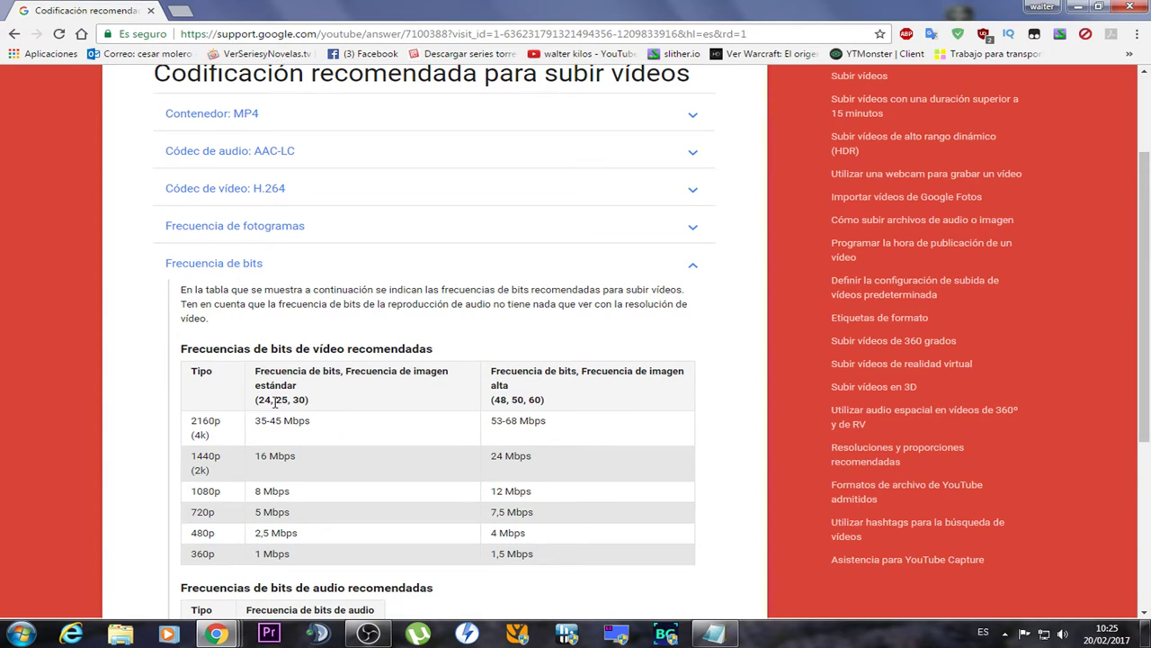
pyautogui.scroll(-1, 274, 402)
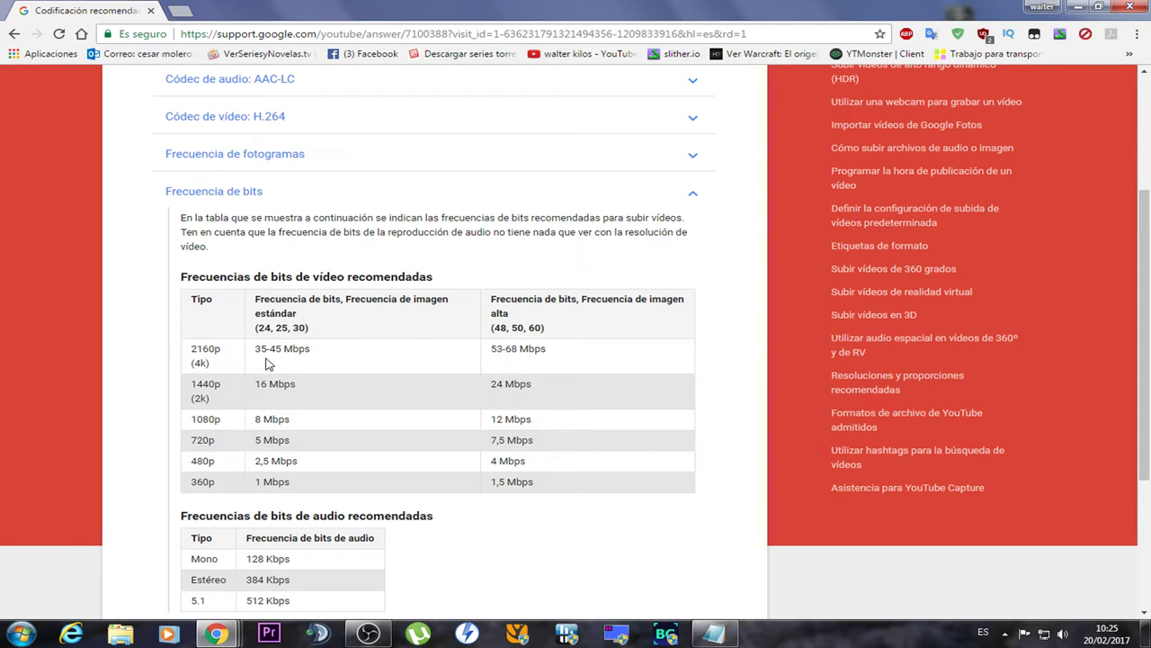
pyautogui.scroll(-1, 373, 373)
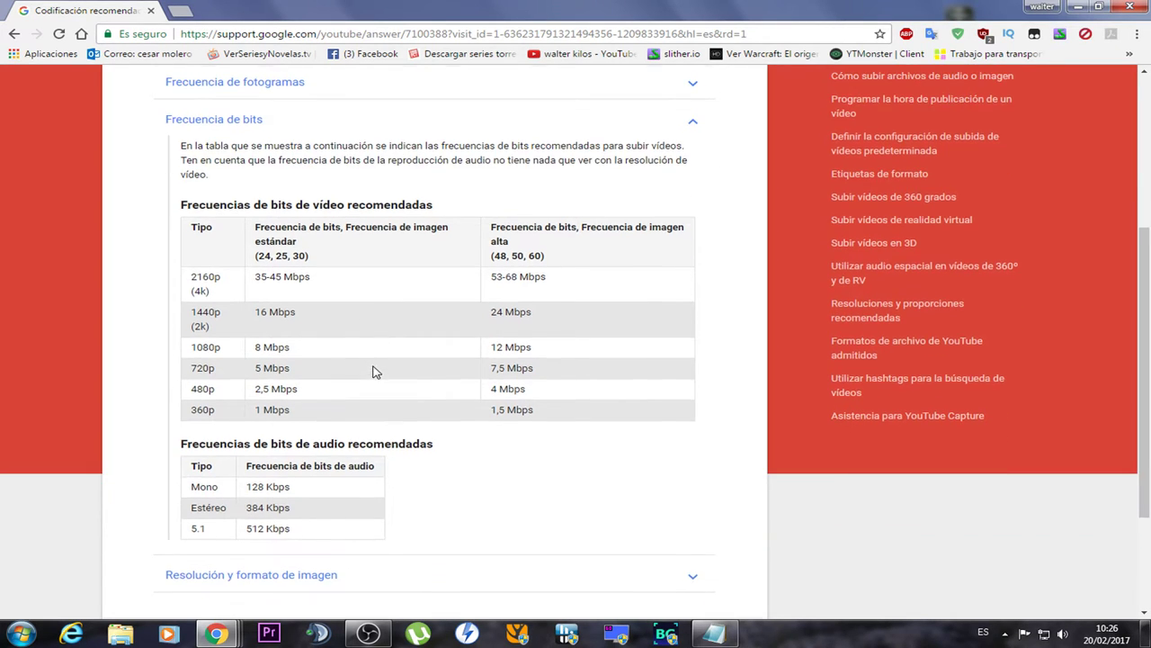
pyautogui.scroll(2, 675, 243)
pyautogui.scroll(-1, 594, 286)
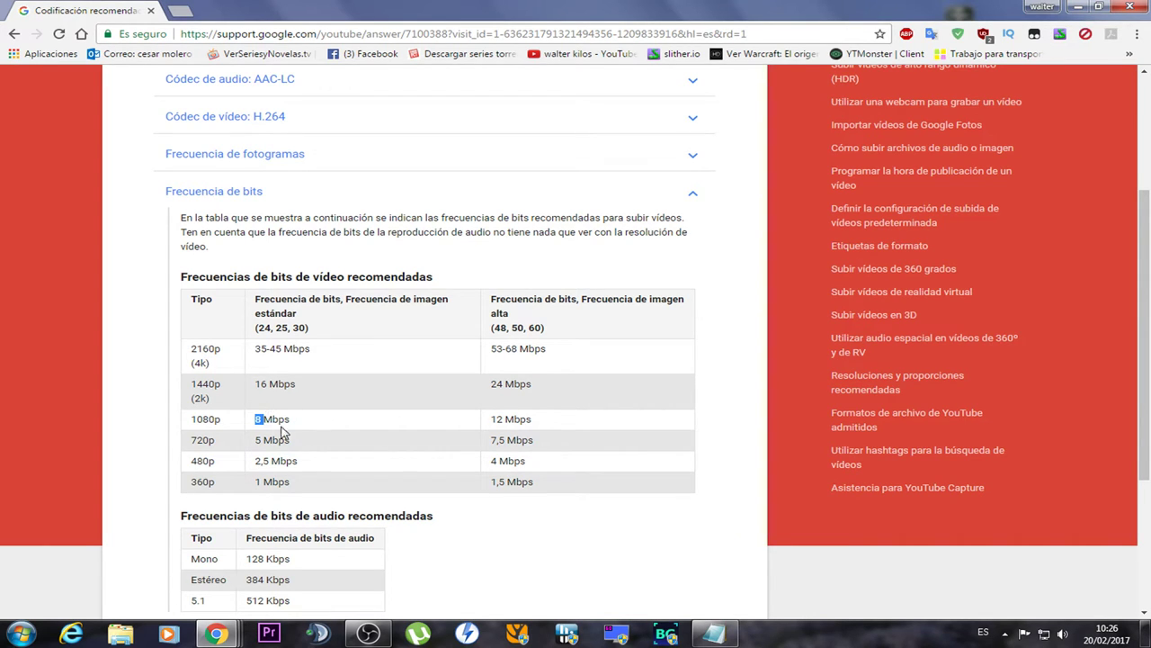
# - Minimize the encoding page and bring up YouTube's live encoder settings page in a maximized Chrome window
pyautogui.click(1079, 7)
pyautogui.moveTo(223, 630)
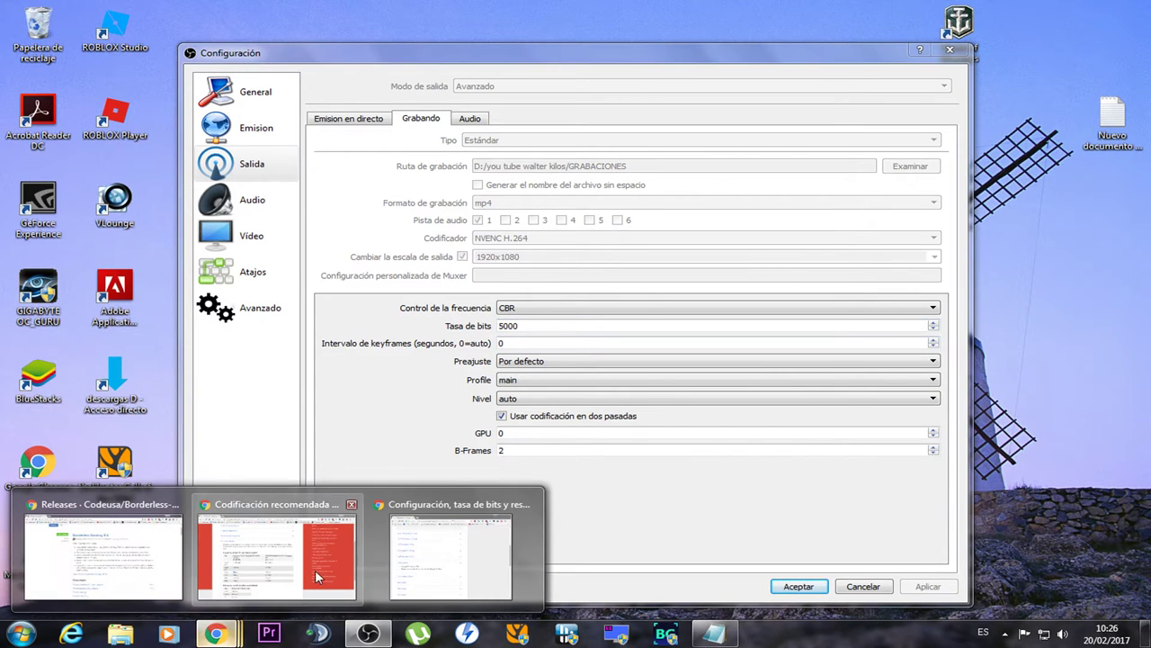
pyautogui.click(450, 560)
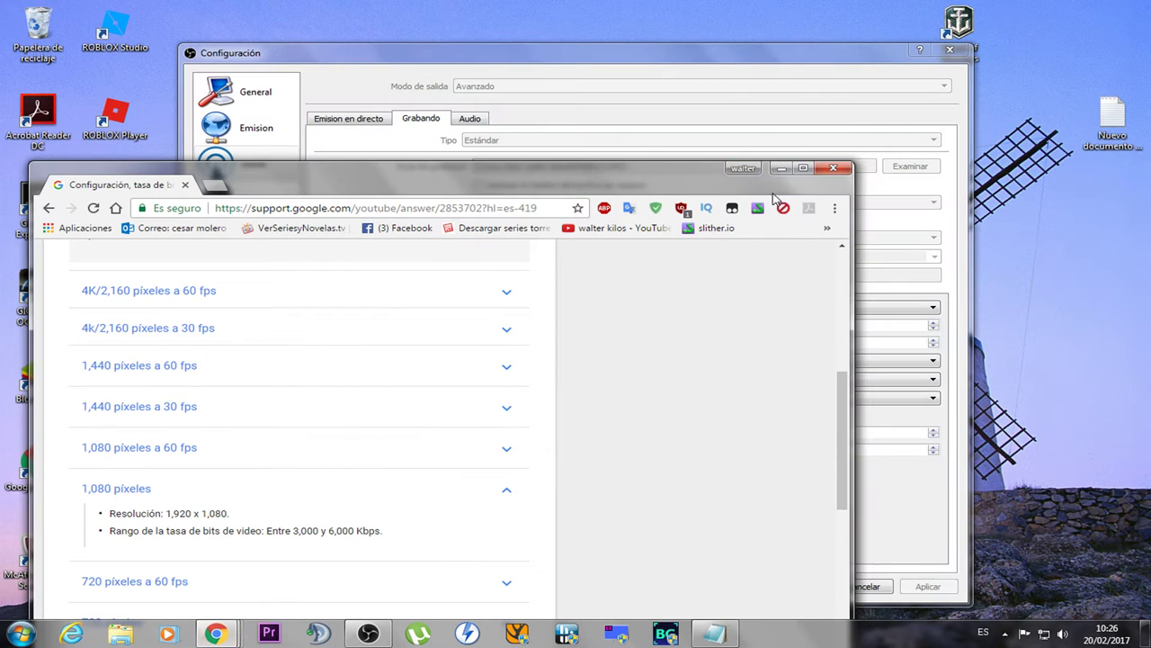
pyautogui.click(806, 167)
# - Read the introduction of the live encoder page down to the list of resolutions
pyautogui.scroll(3, 627, 283)
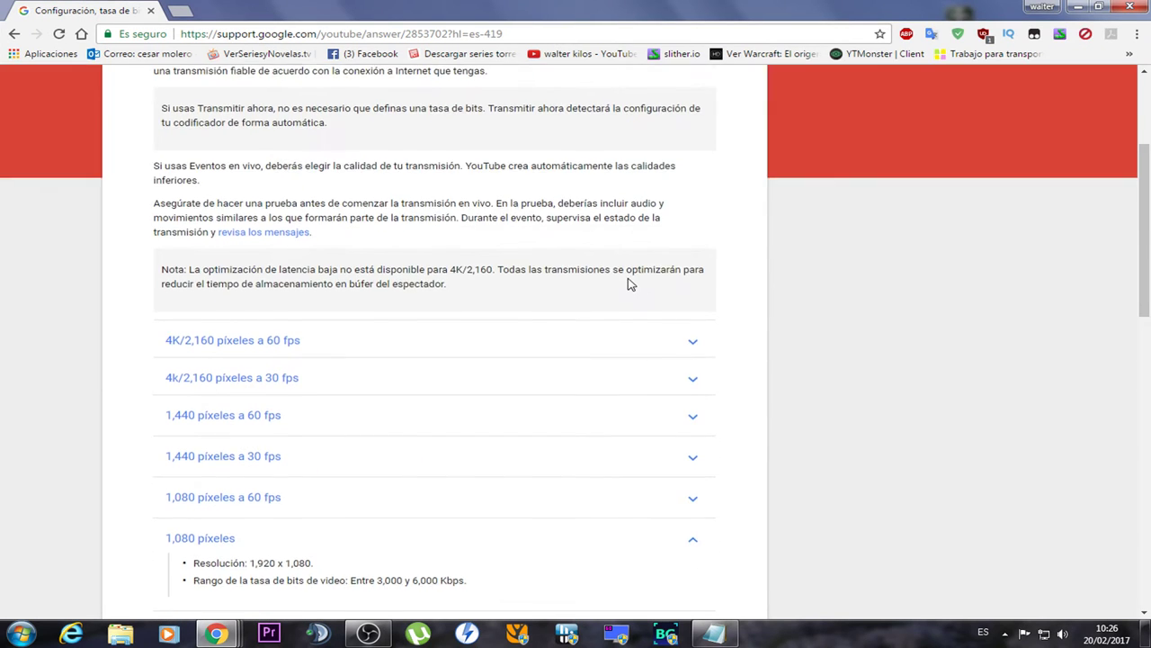
pyautogui.scroll(-3, 629, 282)
pyautogui.scroll(5, 629, 284)
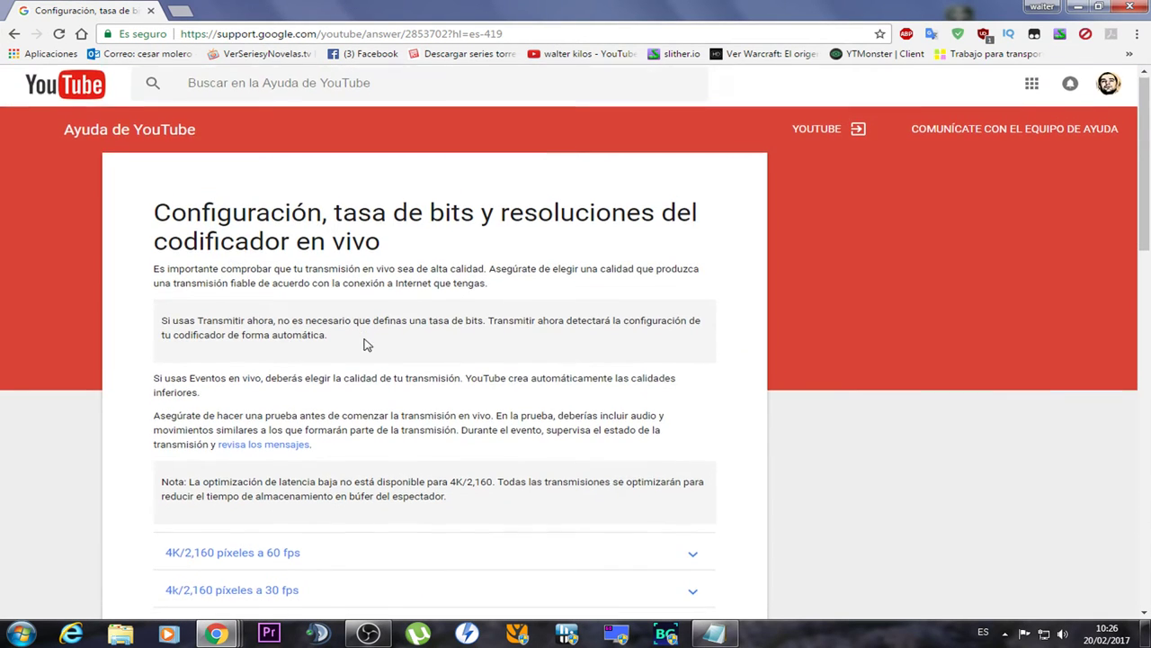
pyautogui.scroll(-1, 364, 344)
pyautogui.scroll(1, 366, 342)
pyautogui.scroll(-1, 355, 333)
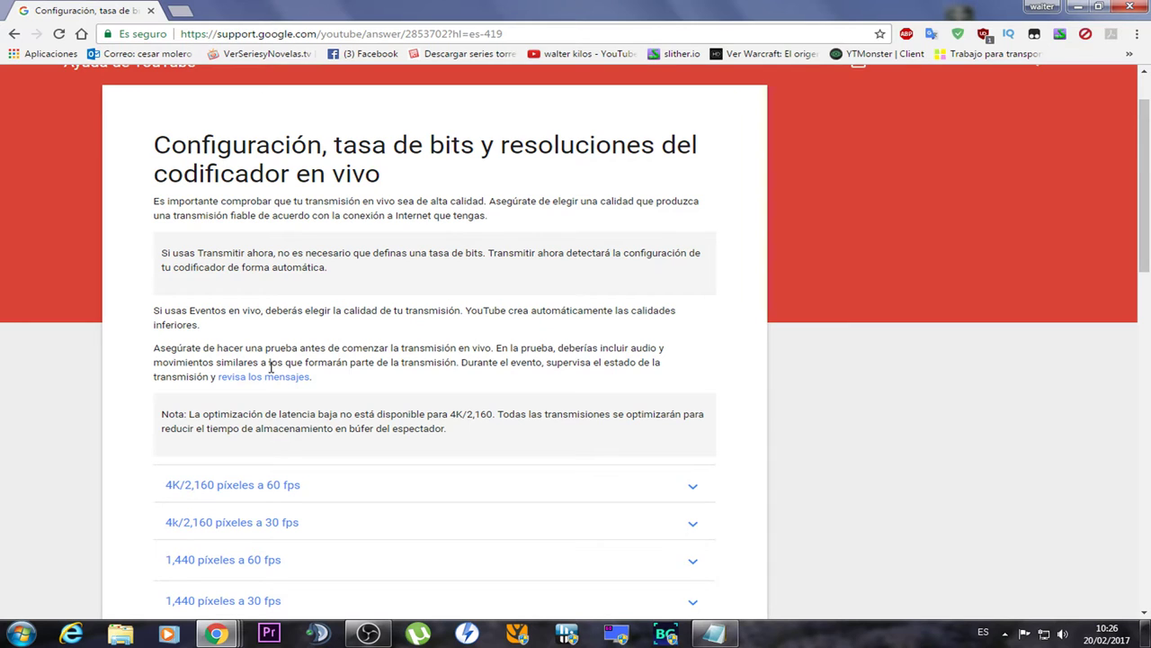
pyautogui.scroll(-3, 271, 367)
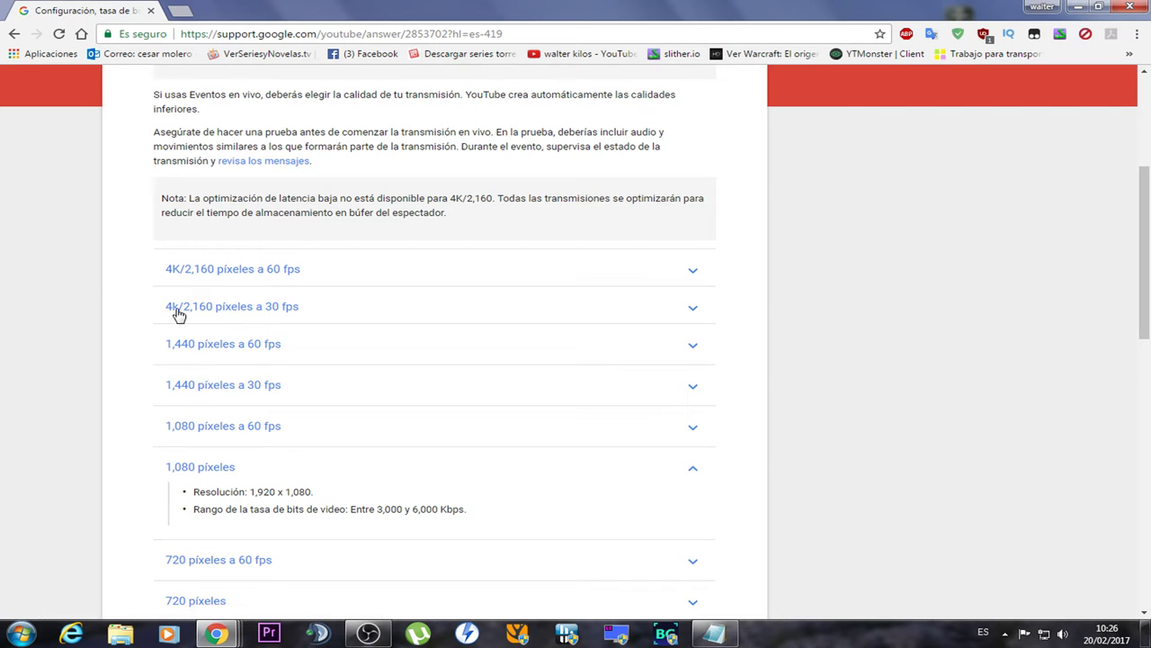
# - Go through the list of live streaming resolutions, collapsing and reopening the 1,080 píxeles section
pyautogui.scroll(-3, 203, 357)
pyautogui.scroll(1, 231, 373)
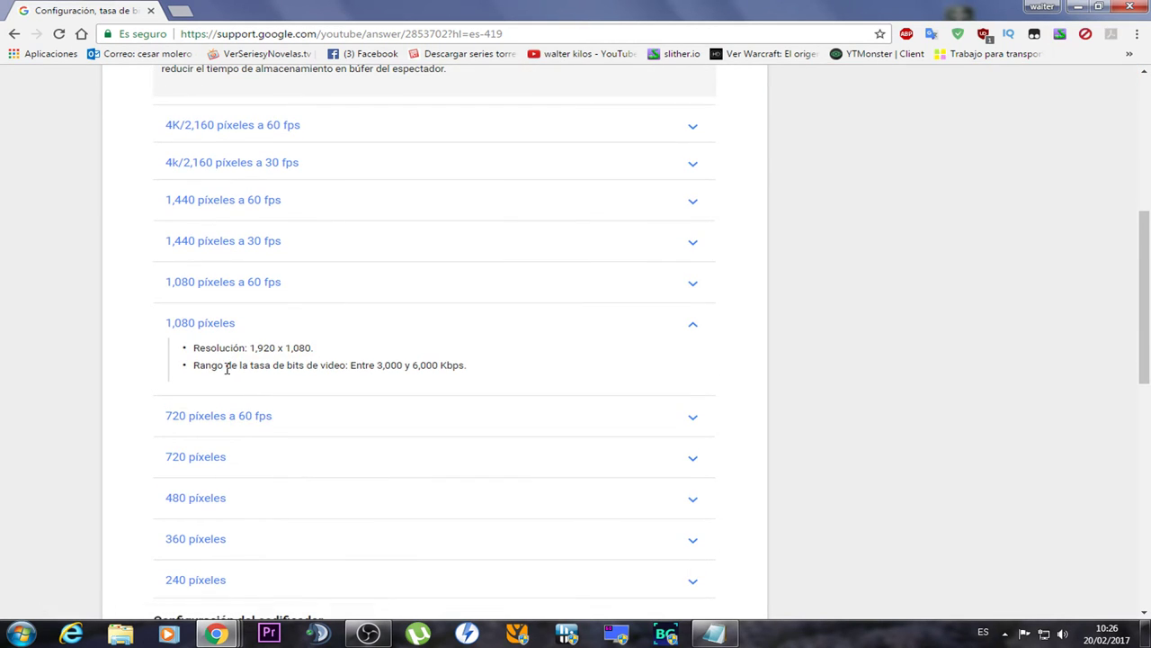
pyautogui.scroll(-1, 202, 331)
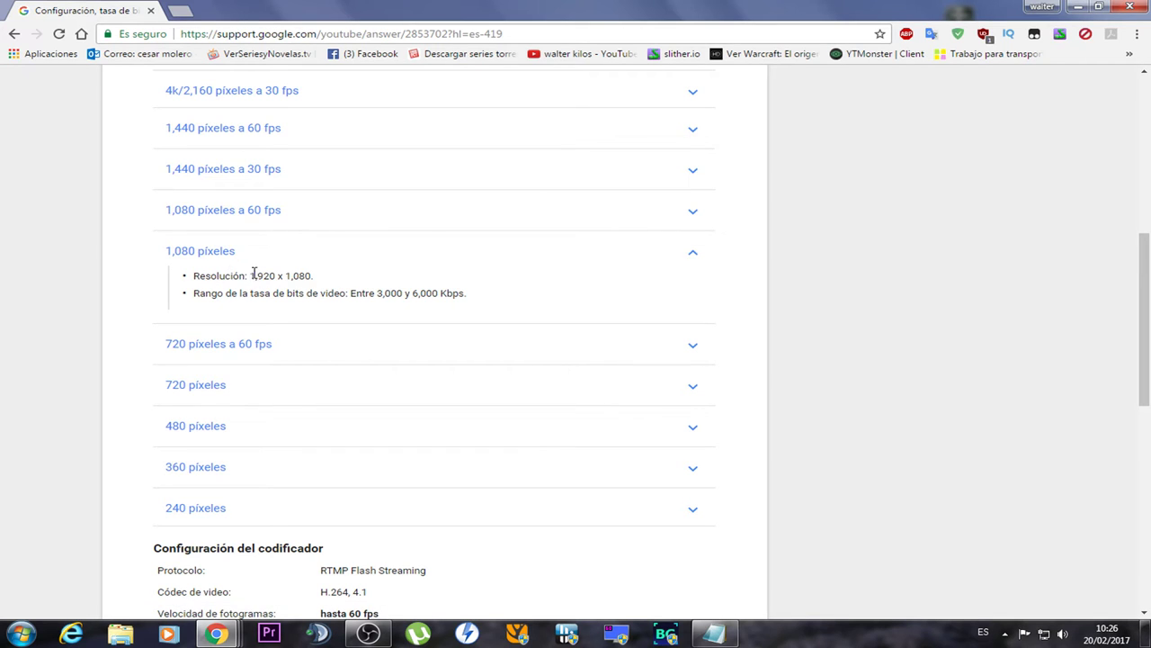
pyautogui.click(193, 256)
pyautogui.scroll(2, 239, 306)
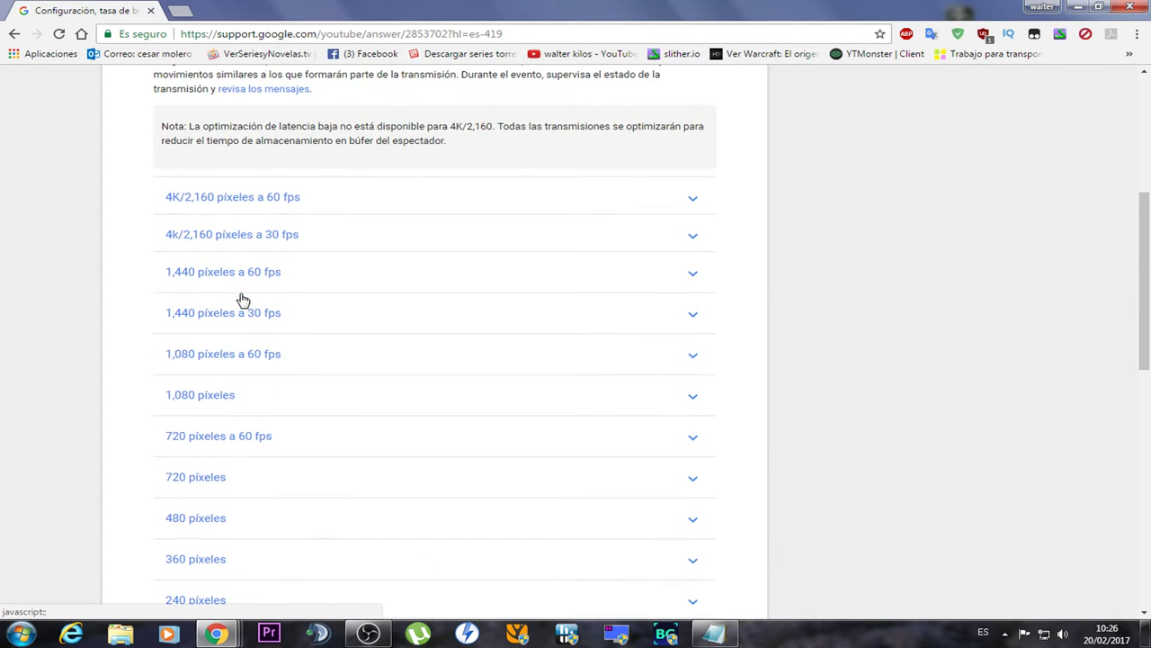
pyautogui.scroll(-1, 235, 324)
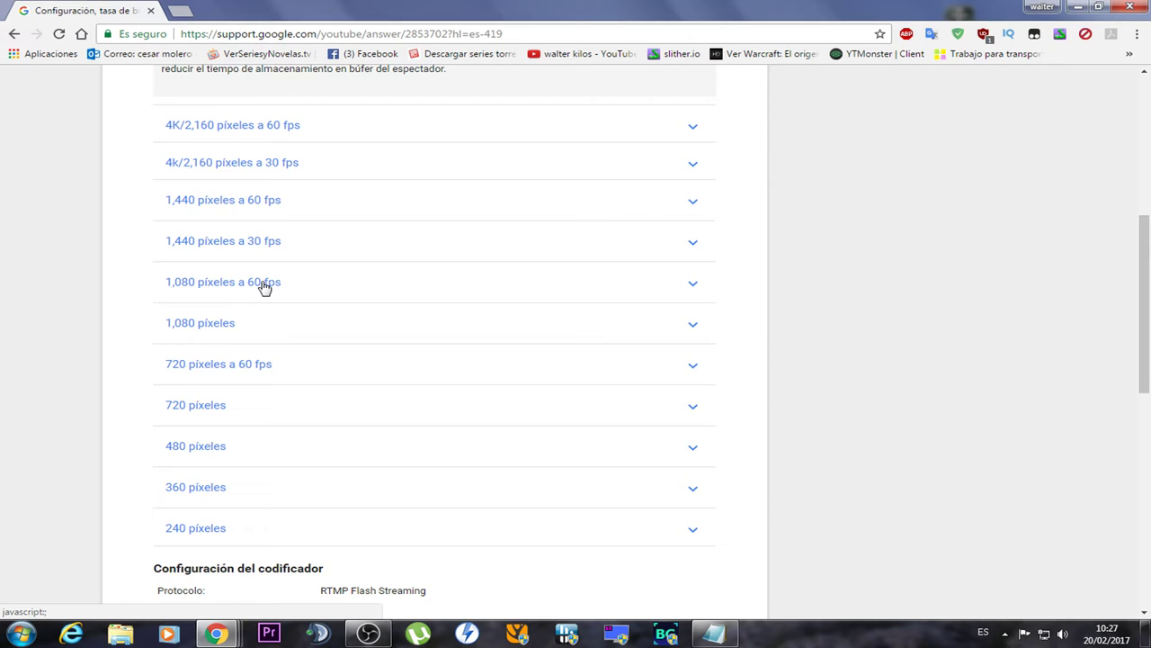
pyautogui.click(222, 331)
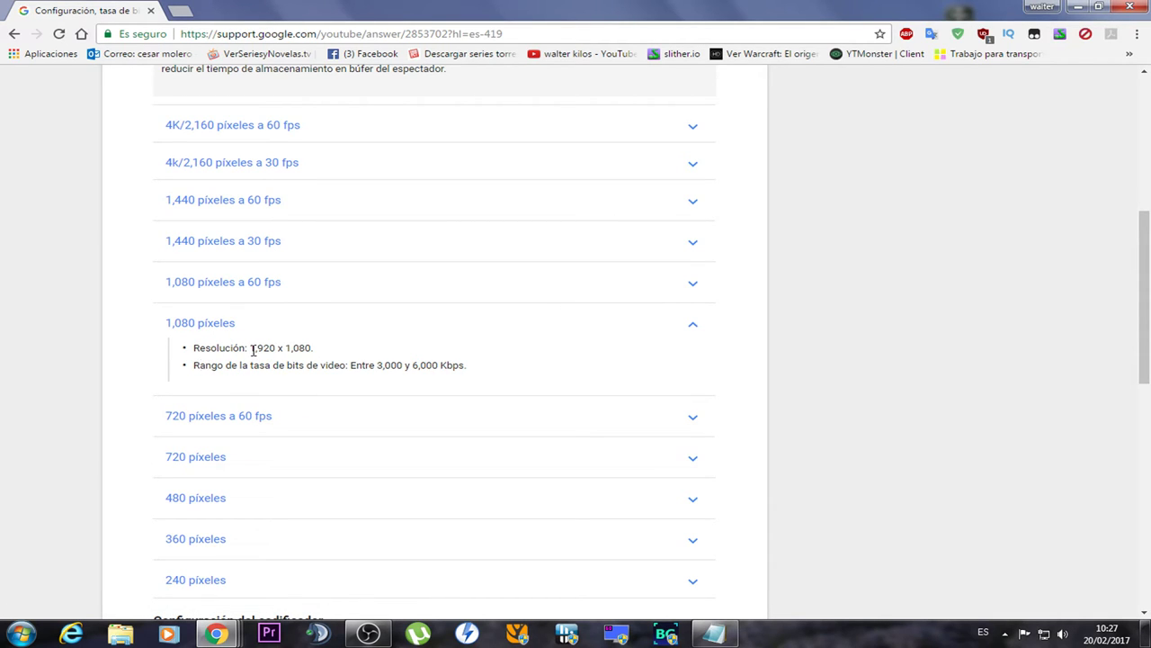
# - Highlight the resolution in the 1,080 píxeles section and compare it with the output scale in the OBS recording settings
pyautogui.moveTo(251, 347); pyautogui.dragTo(310, 347)
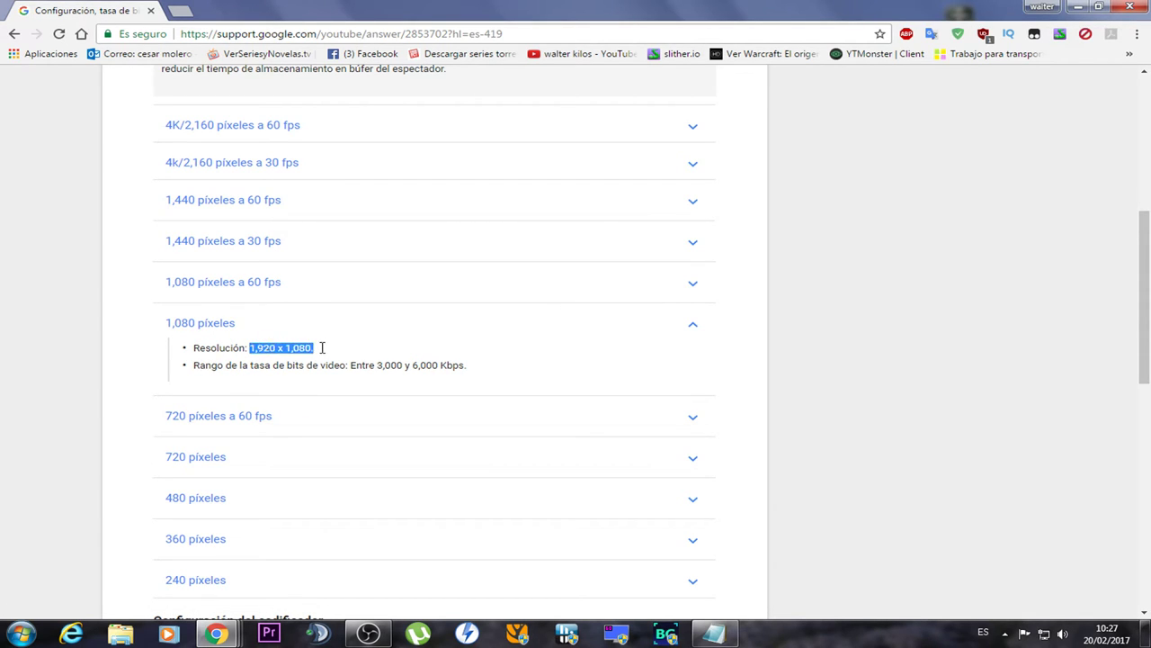
pyautogui.click(368, 634)
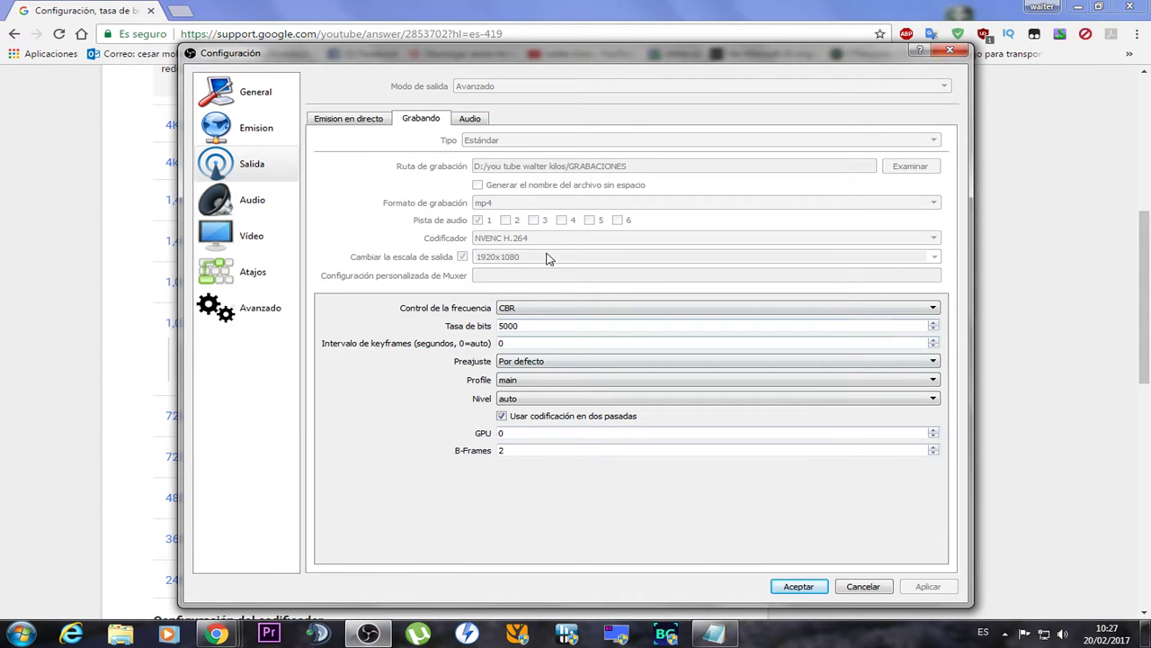
pyautogui.click(856, 7)
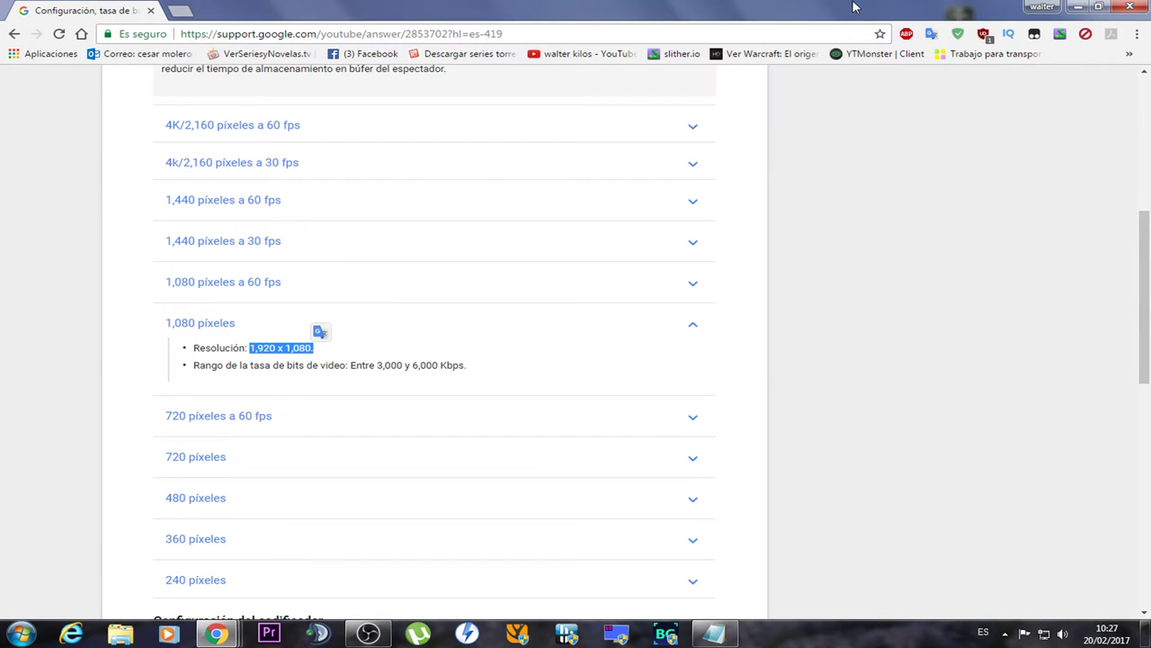
# - Highlight the video bitrate range line for 1,080 píxeles and compare it with the OBS recording bitrate
pyautogui.click(305, 362)
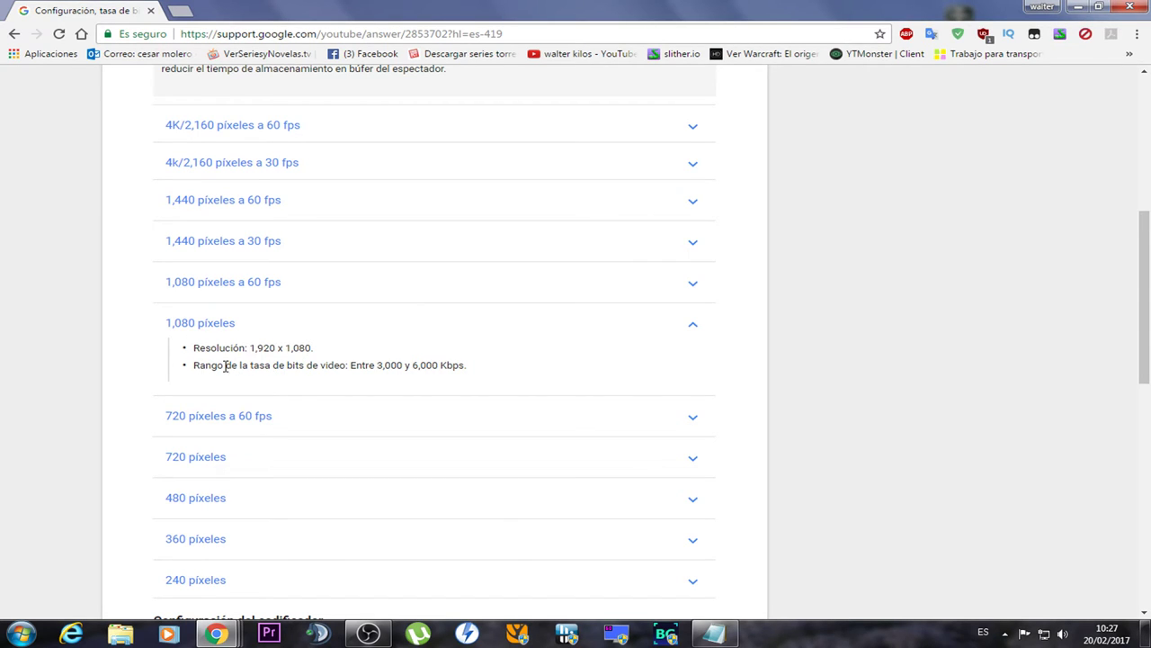
pyautogui.moveTo(273, 366); pyautogui.dragTo(350, 366)
pyautogui.click(336, 365)
pyautogui.click(369, 634)
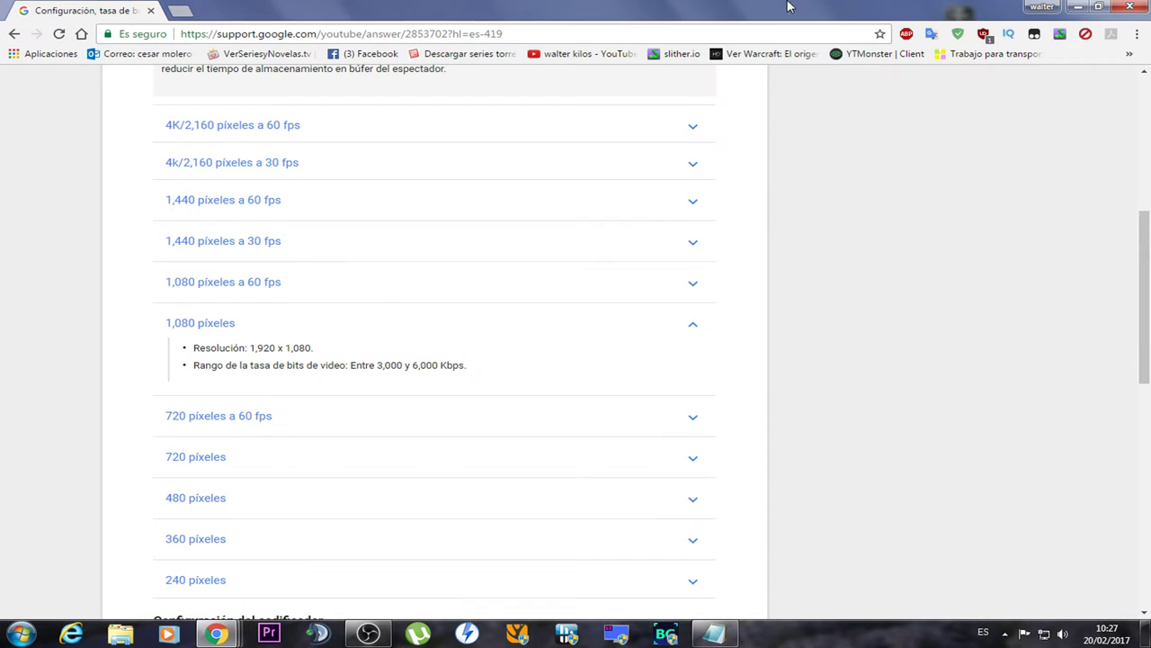
pyautogui.click(809, 9)
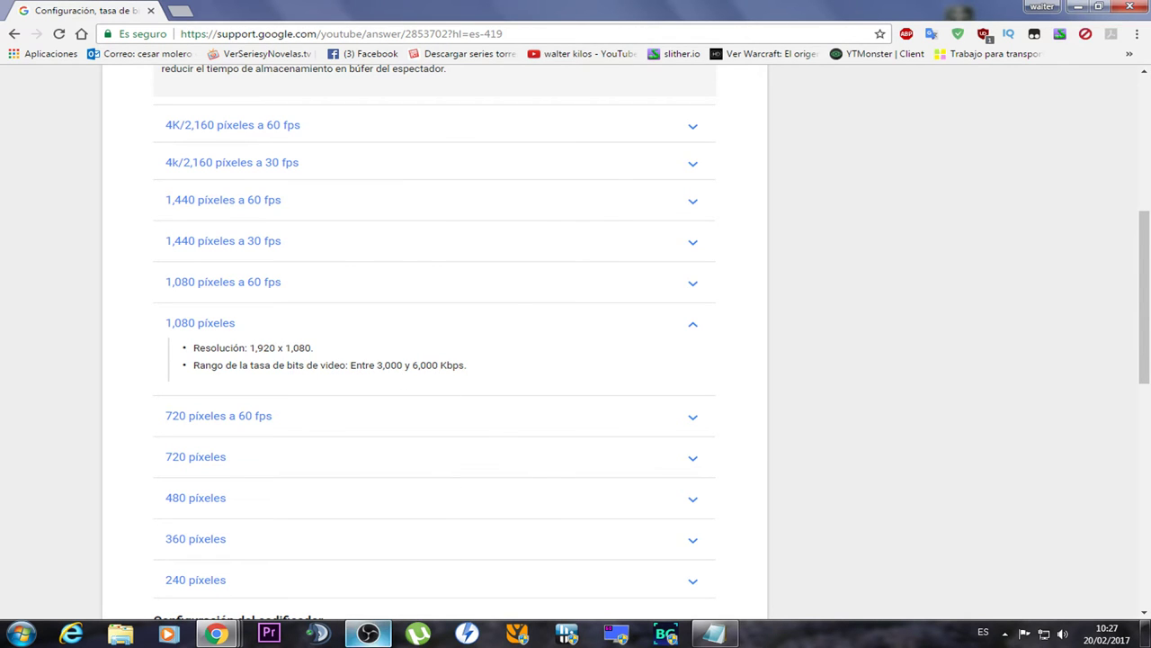
# - Move the OBS settings window aside to uncover the main window, and return to the live encoder page in Chrome
pyautogui.click(368, 633)
pyautogui.moveTo(560, 56); pyautogui.dragTo(763, 61)
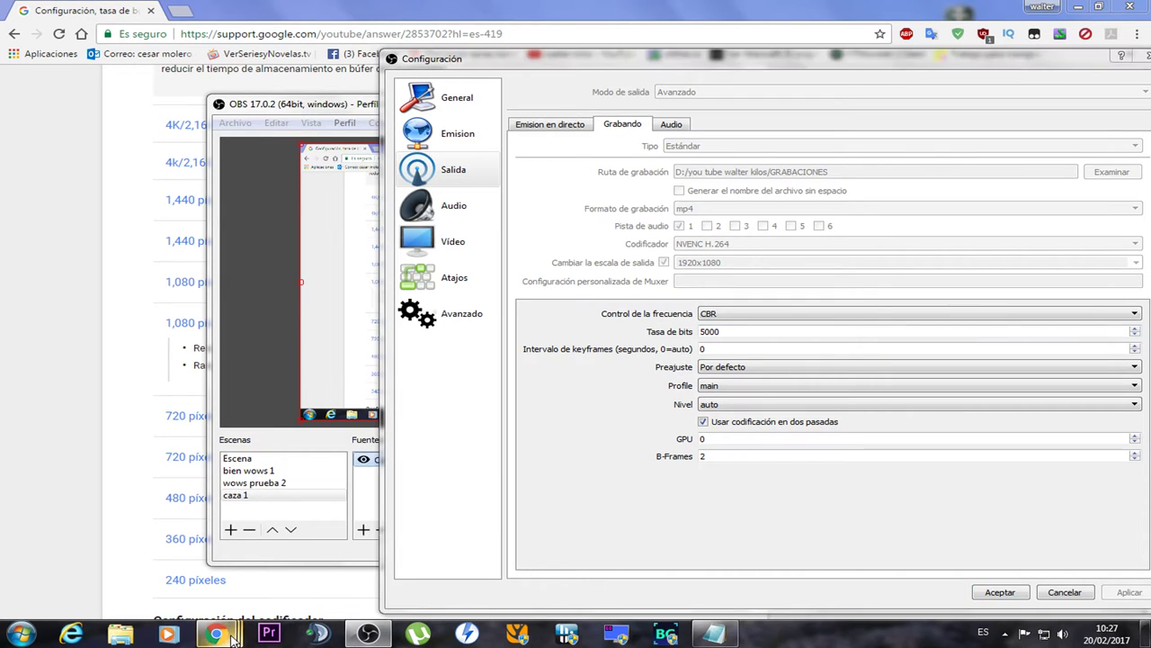
pyautogui.moveTo(216, 635)
pyautogui.click(433, 553)
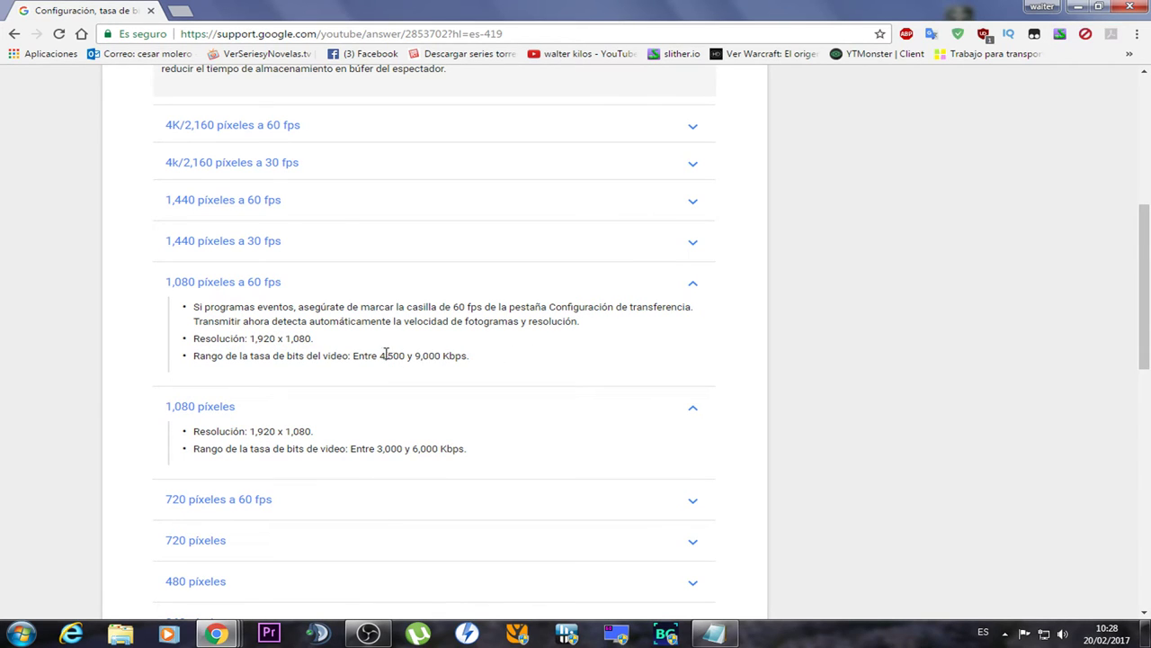
# - Check the bitrate range for 1,080 píxeles a 60 fps and collapse both 1,080 píxeles sections
pyautogui.moveTo(416, 356); pyautogui.dragTo(441, 357)
pyautogui.click(423, 384)
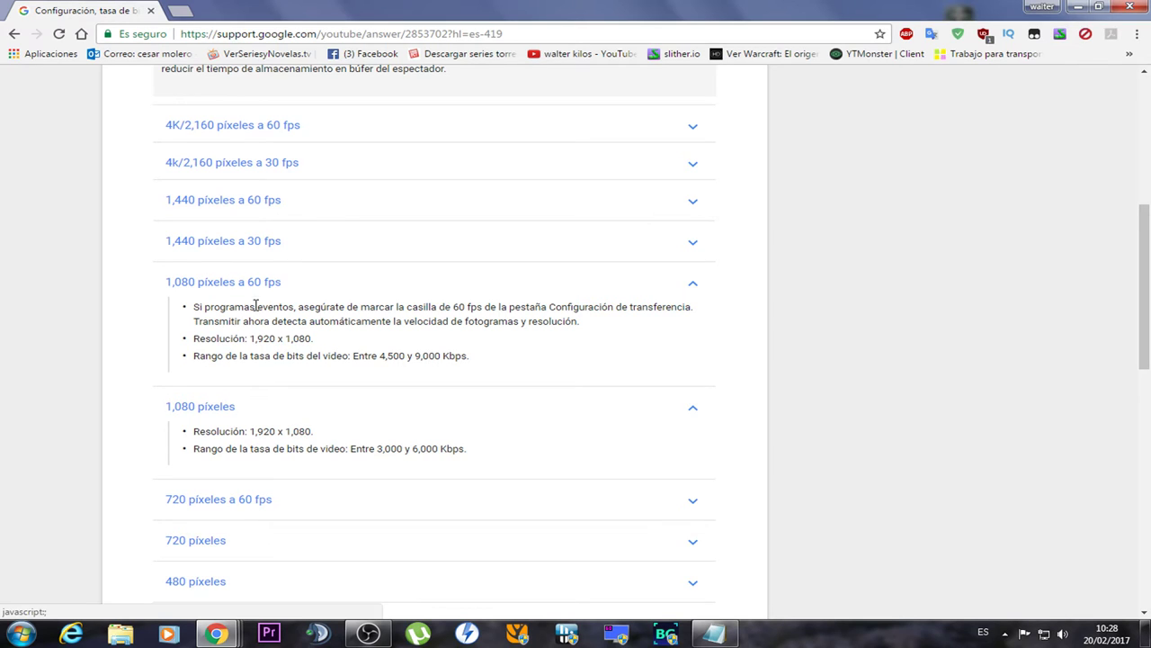
pyautogui.click(222, 390)
pyautogui.click(232, 282)
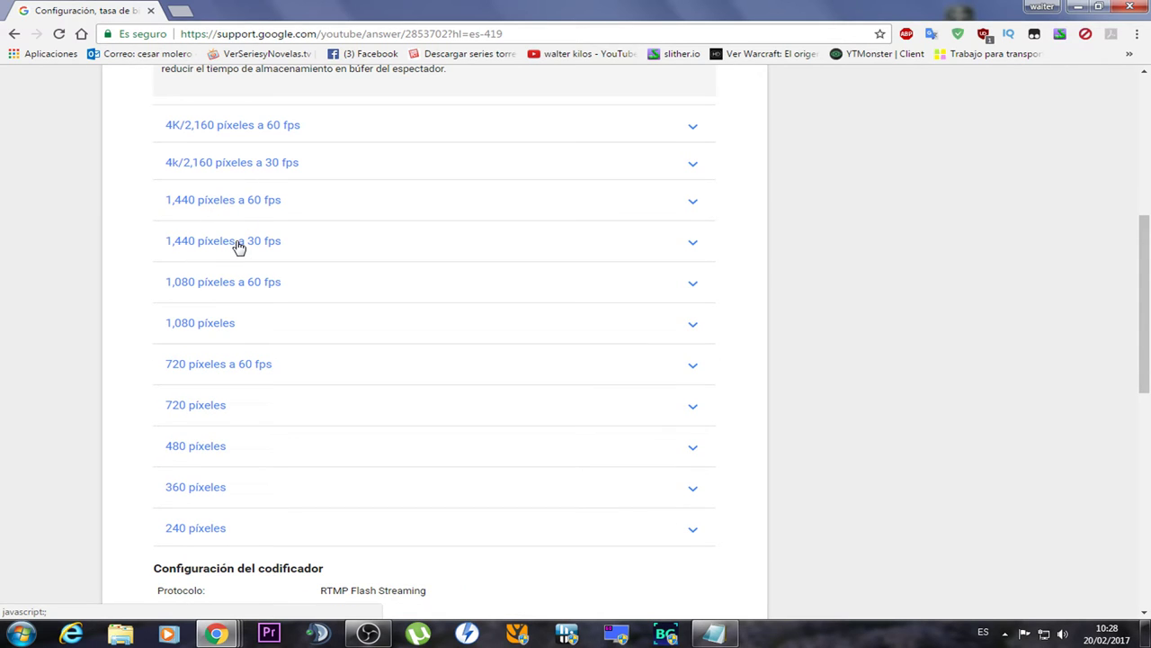
# - Check the bitrate ranges for 1,440 píxeles at 30 fps and at 60 fps, leaving both sections collapsed
pyautogui.click(238, 248)
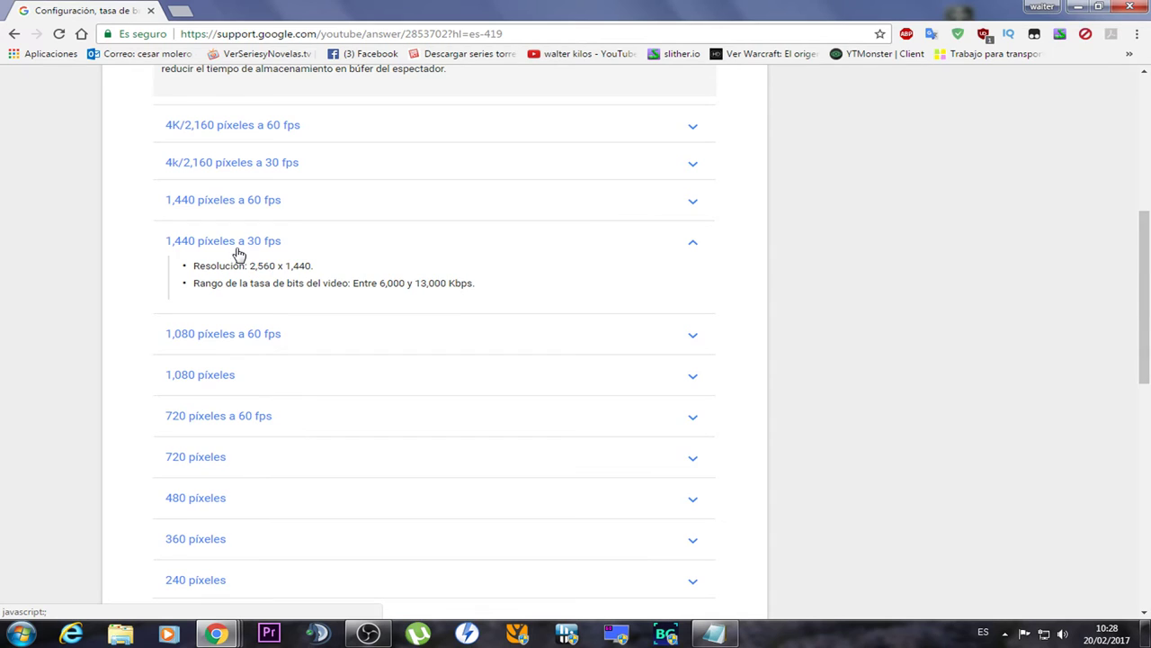
pyautogui.click(252, 249)
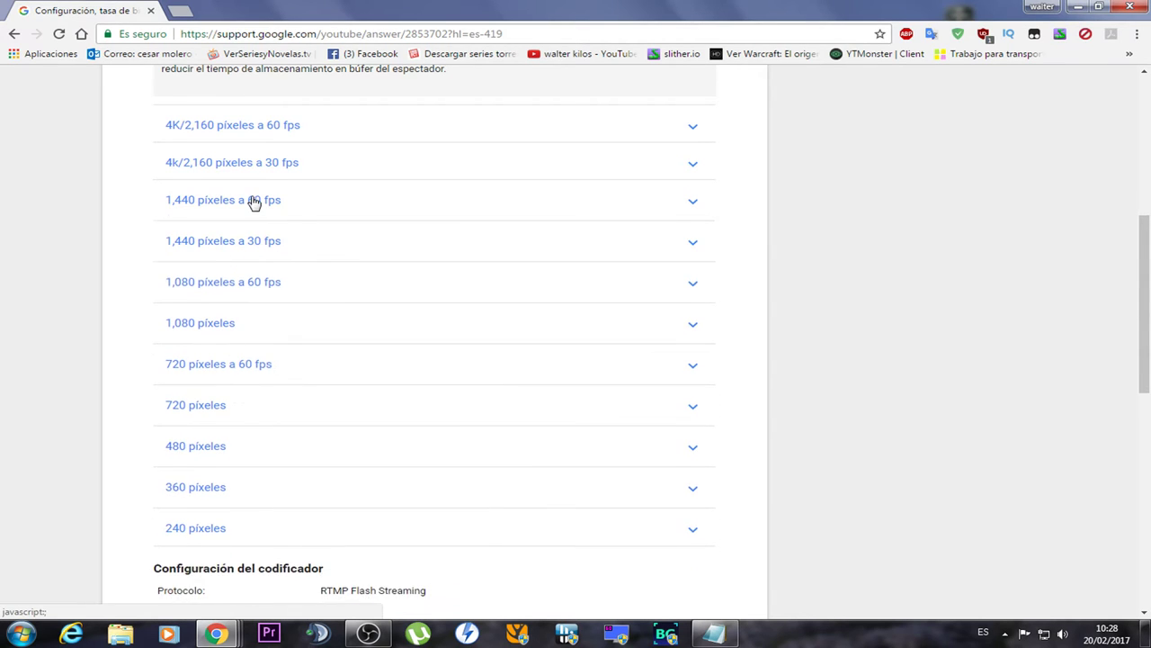
pyautogui.click(254, 200)
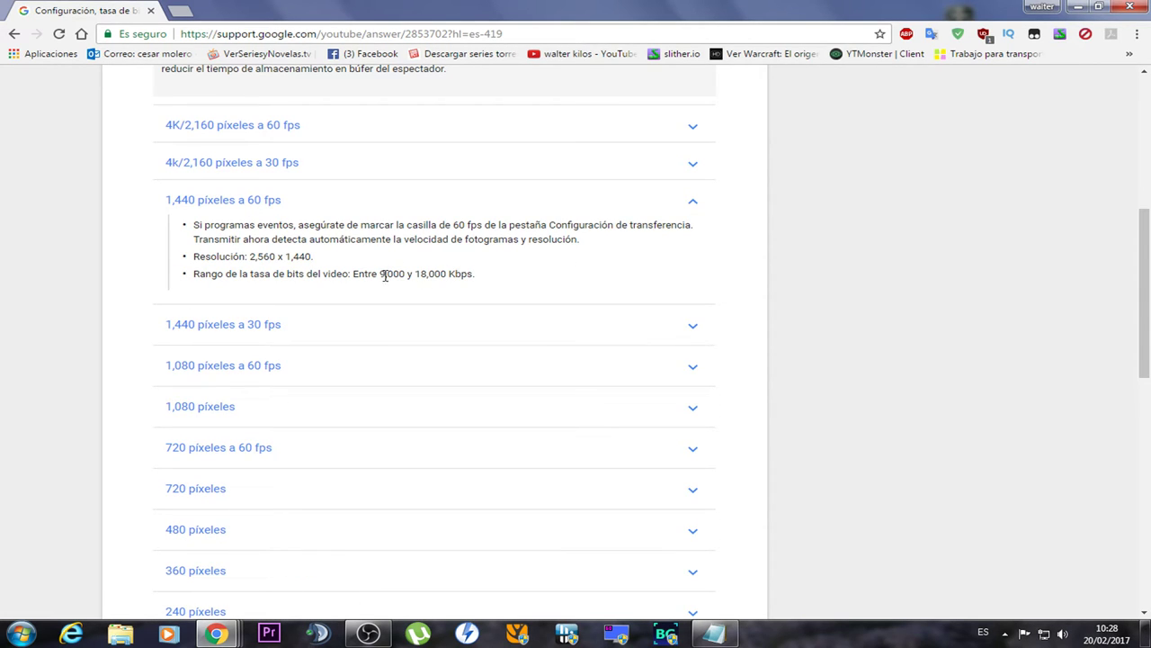
pyautogui.moveTo(380, 273); pyautogui.dragTo(445, 274)
pyautogui.click(445, 274)
pyautogui.click(279, 212)
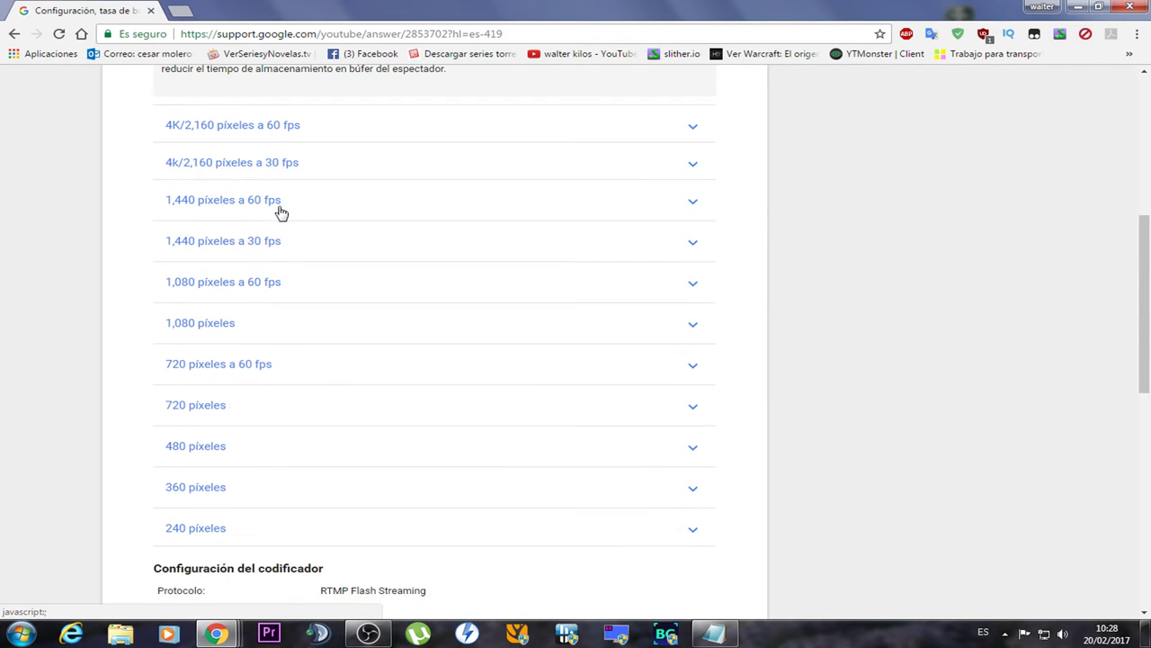
# - Switch to the OBS settings window and highlight the recording bitrate
pyautogui.scroll(1, 280, 213)
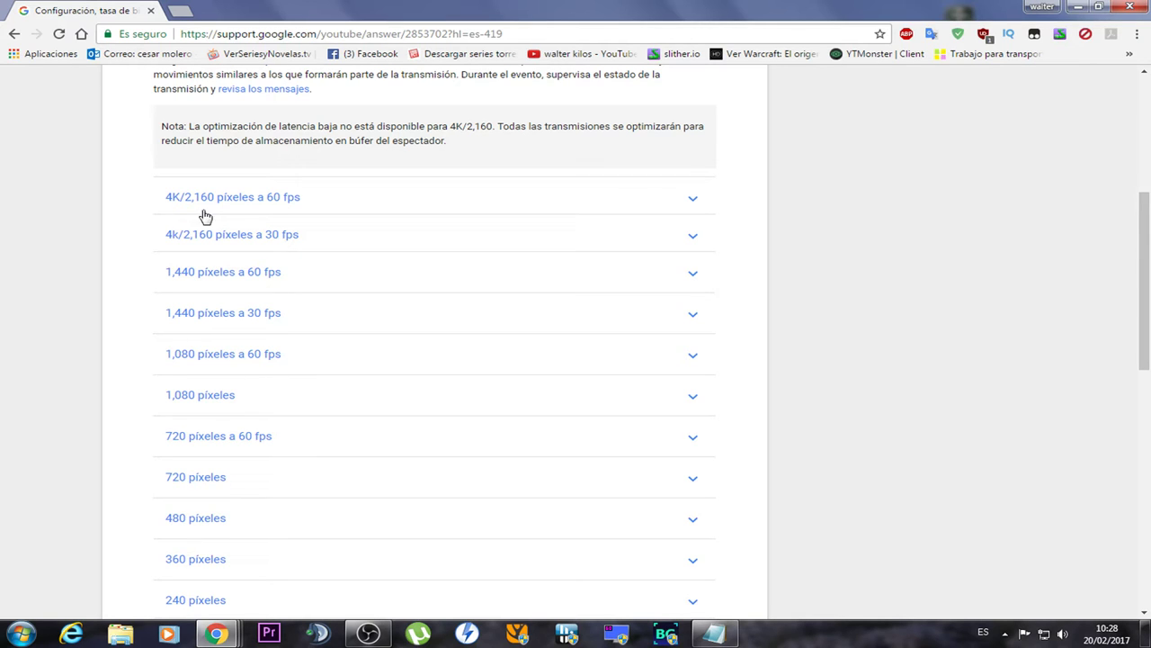
pyautogui.scroll(1, 85, 290)
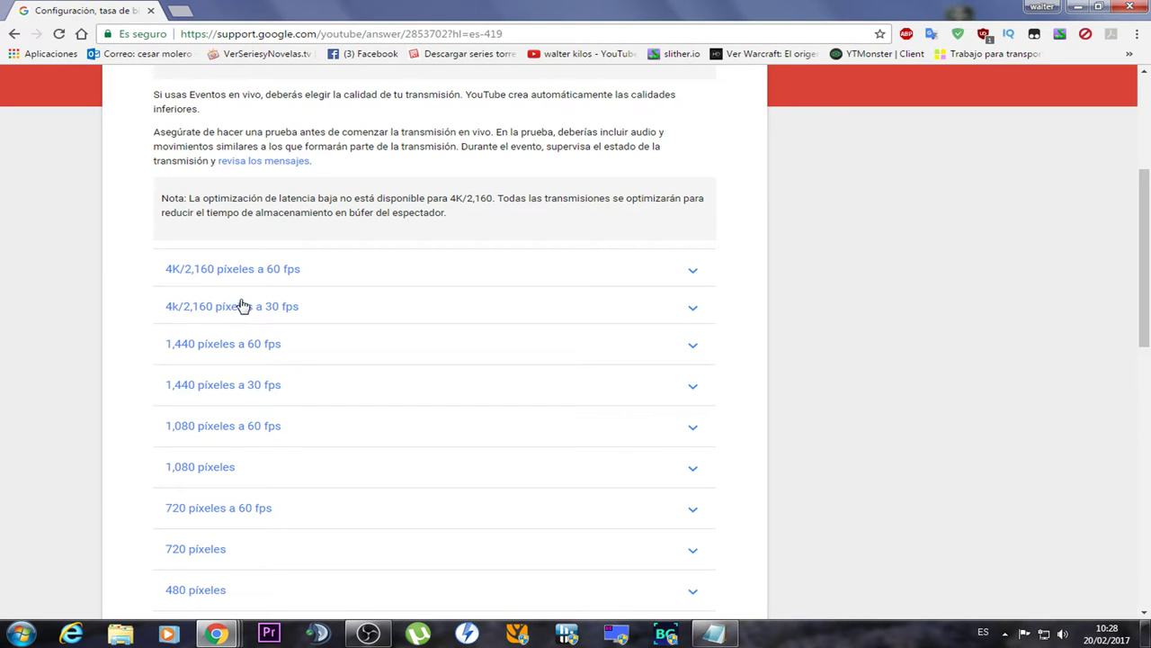
pyautogui.click(390, 635)
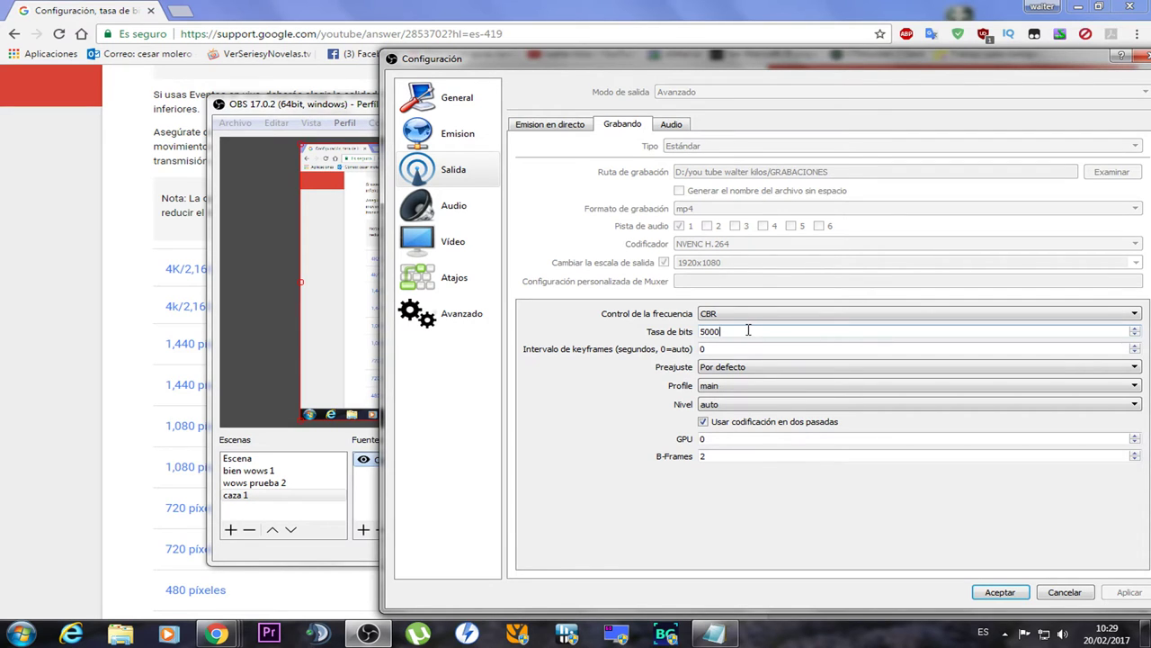
pyautogui.moveTo(717, 332); pyautogui.dragTo(693, 337)
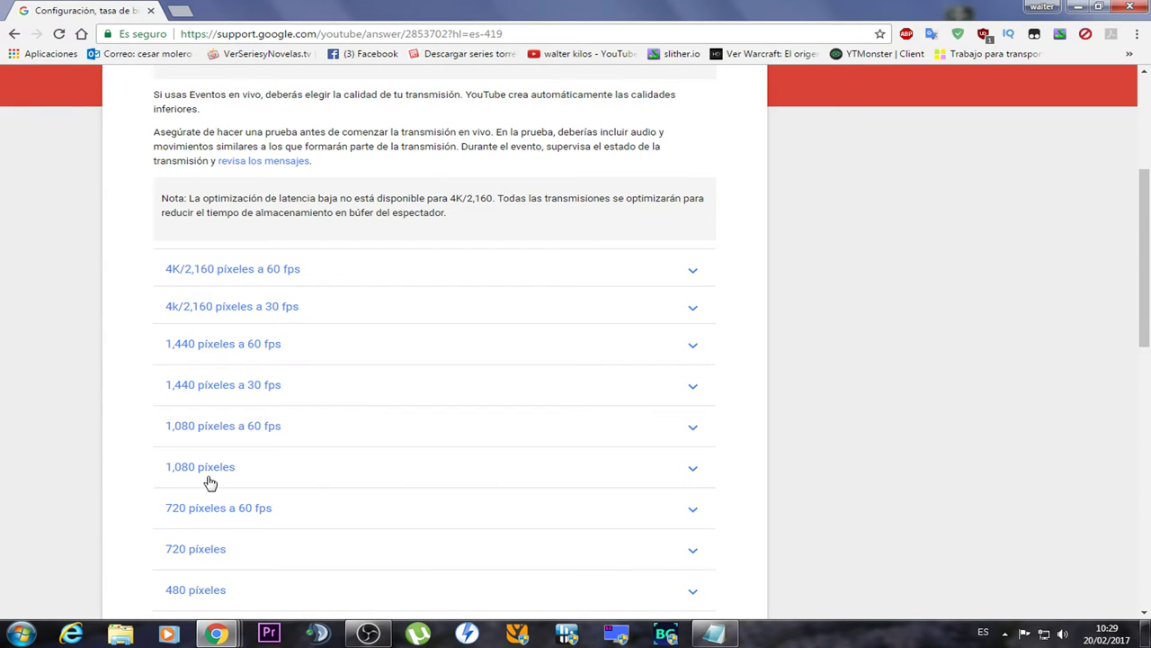
# - Return to Chrome and check the bitrate range for 1,080 píxeles, highlighting its lower limit and leaving the section collapsed
pyautogui.click(212, 476)
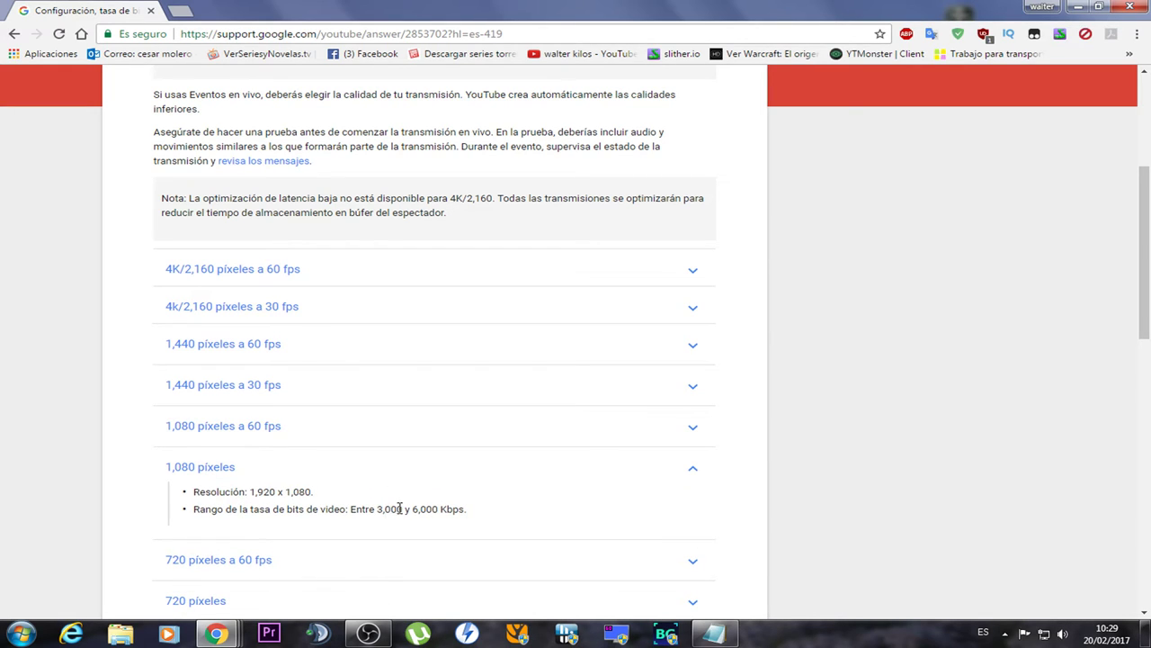
pyautogui.moveTo(406, 509)
pyautogui.mouseDown()
pyautogui.moveTo(437, 509)
pyautogui.moveTo(384, 509)
pyautogui.mouseUp()
pyautogui.click(436, 508)
pyautogui.click(393, 509)
pyautogui.click(240, 473)
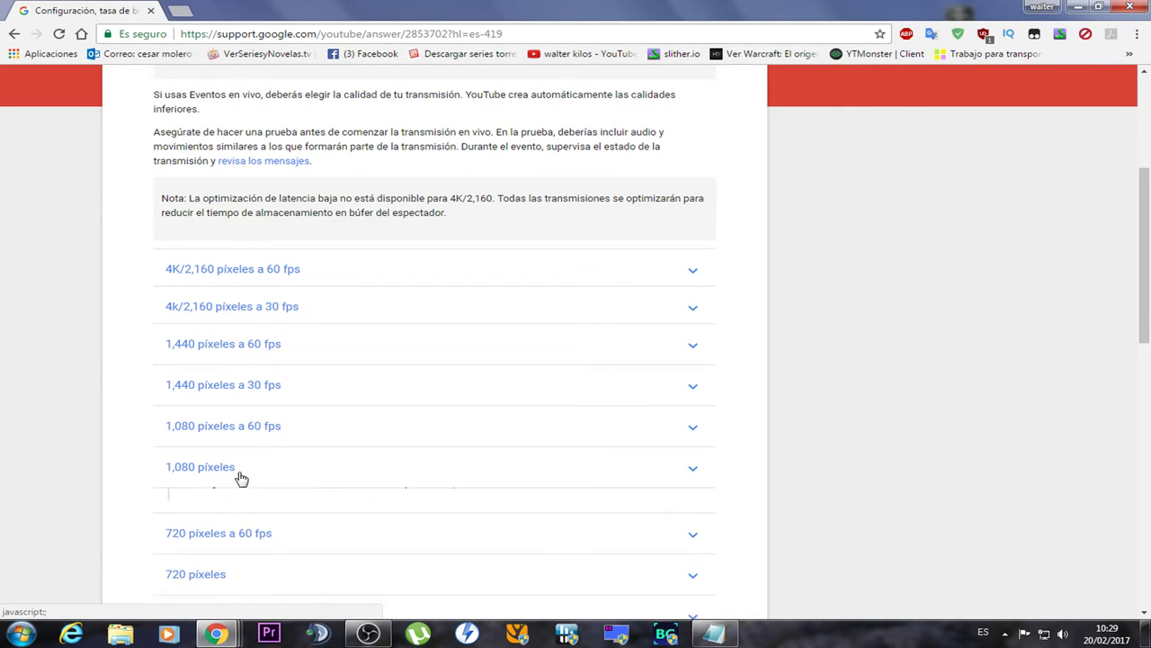
# - Expand the 720 píxeles a 60 fps section and highlight its video bitrate range
pyautogui.scroll(-1, 260, 485)
pyautogui.click(254, 439)
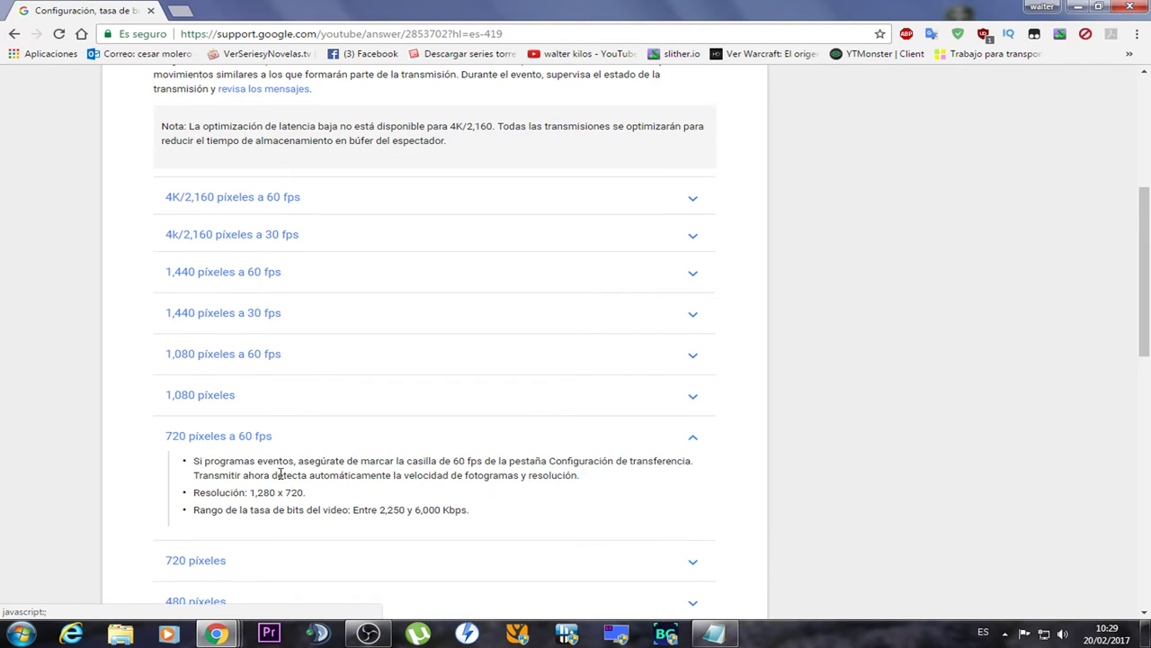
pyautogui.scroll(-1, 280, 475)
pyautogui.scroll(-1, 275, 465)
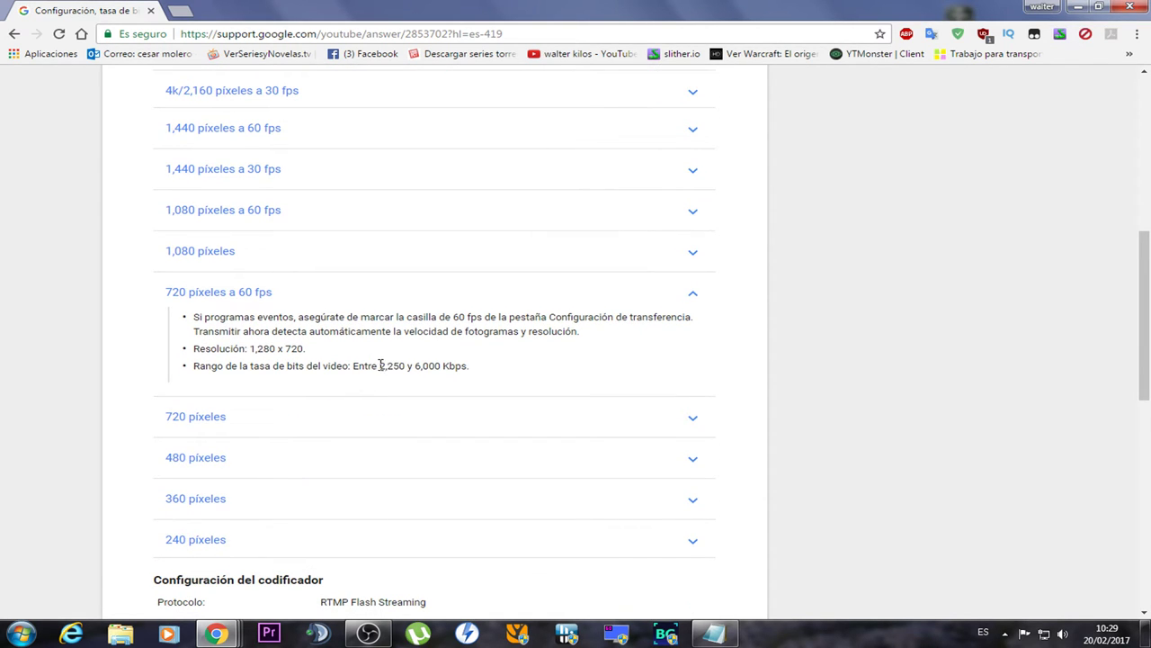
pyautogui.moveTo(379, 365); pyautogui.dragTo(443, 367)
pyautogui.click(394, 368)
pyautogui.moveTo(382, 365); pyautogui.dragTo(443, 366)
# - Compare the 720 píxeles a 60 fps range with the OBS recording bitrate, shifting the settings window, and return to Chrome
pyautogui.click(368, 634)
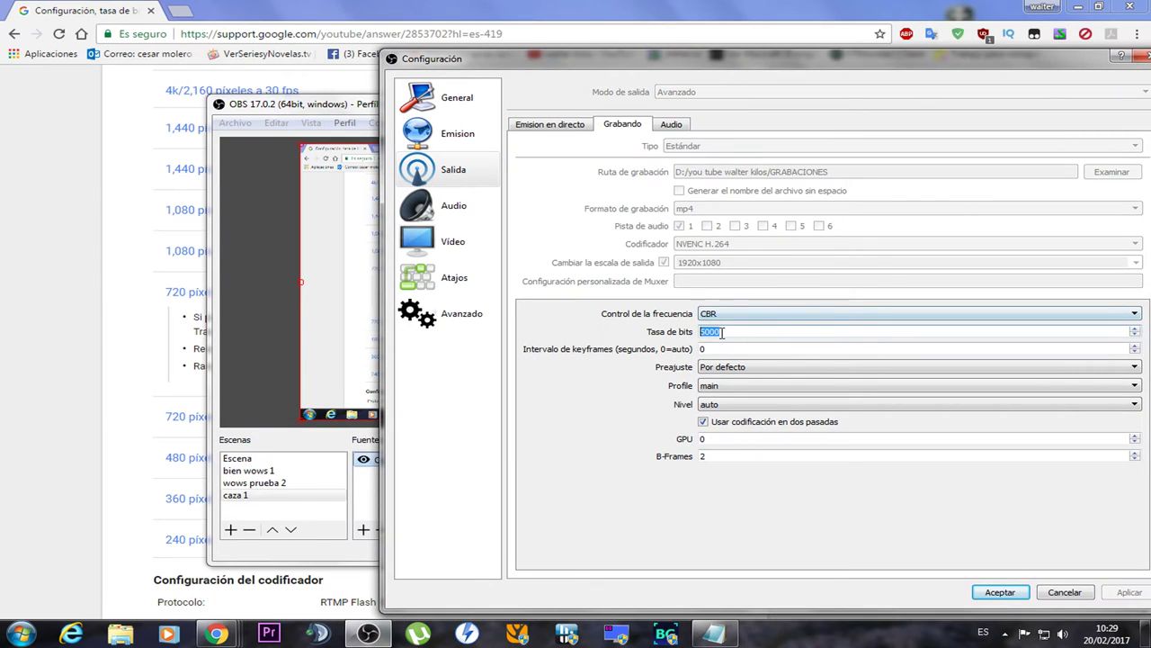
pyautogui.moveTo(627, 59); pyautogui.dragTo(477, 56)
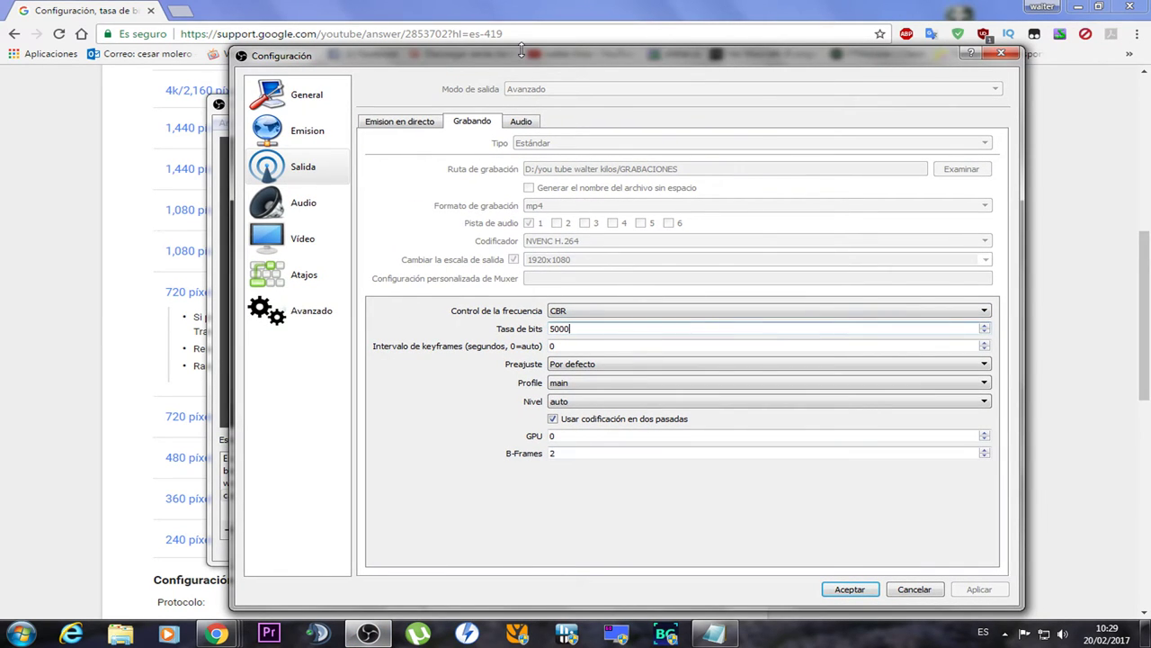
pyautogui.click(295, 7)
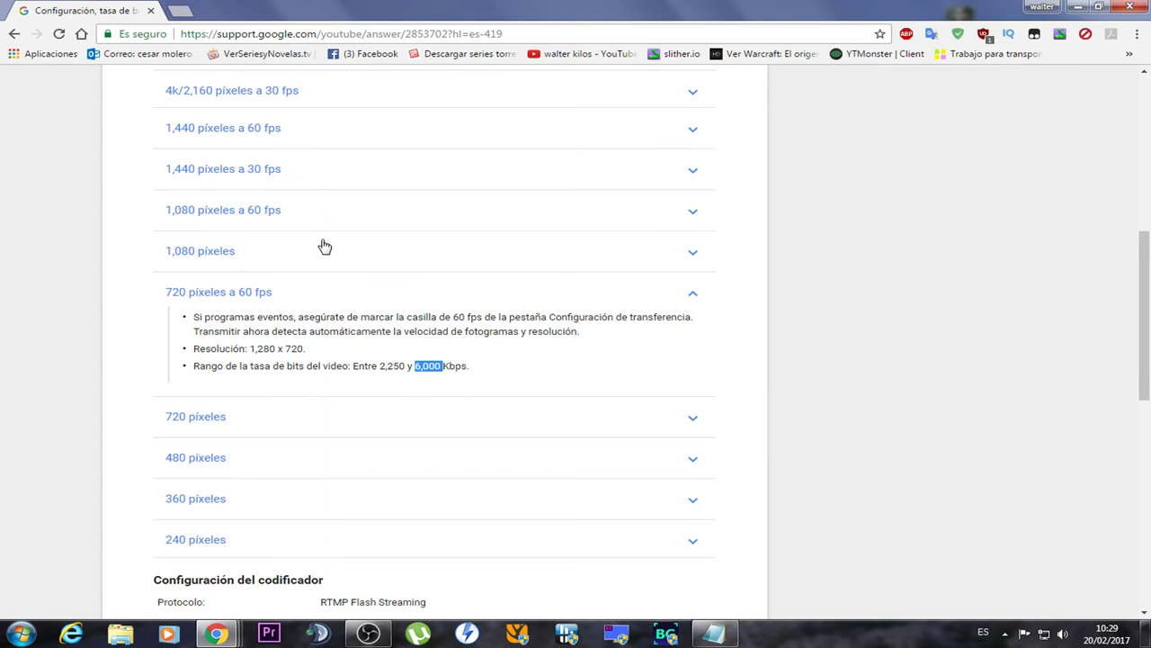
# - Expand the 4k/2,160 píxeles a 30 fps section and highlight its video bitrate range
pyautogui.scroll(5, 323, 247)
pyautogui.scroll(-2, 288, 437)
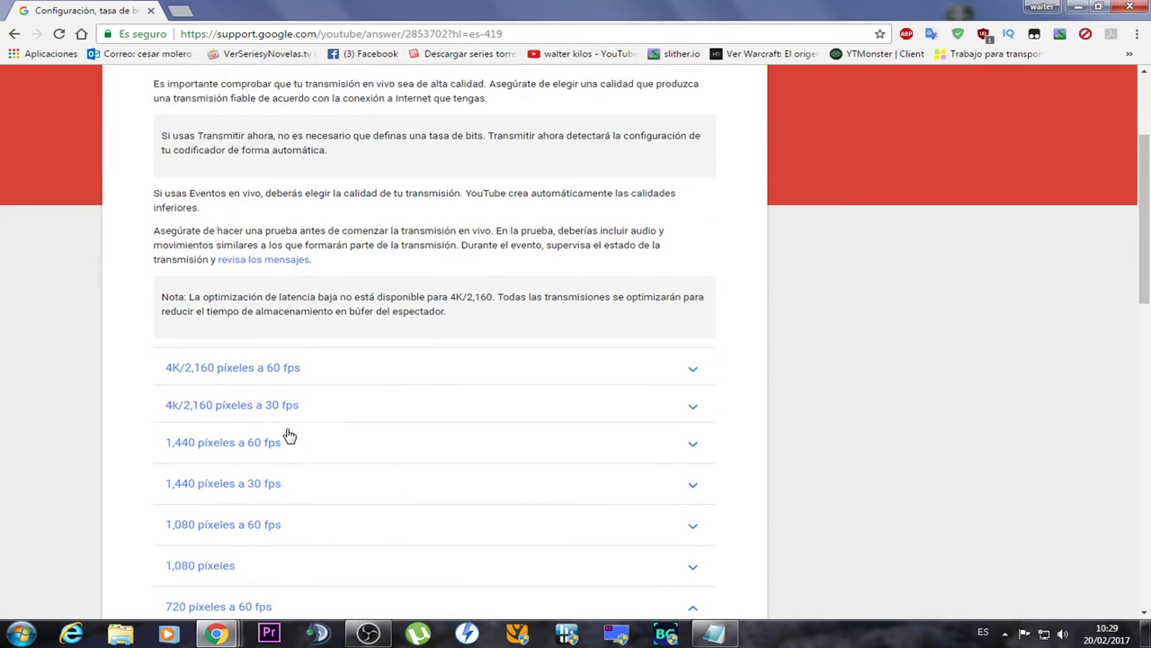
pyautogui.click(279, 381)
pyautogui.scroll(-1, 286, 396)
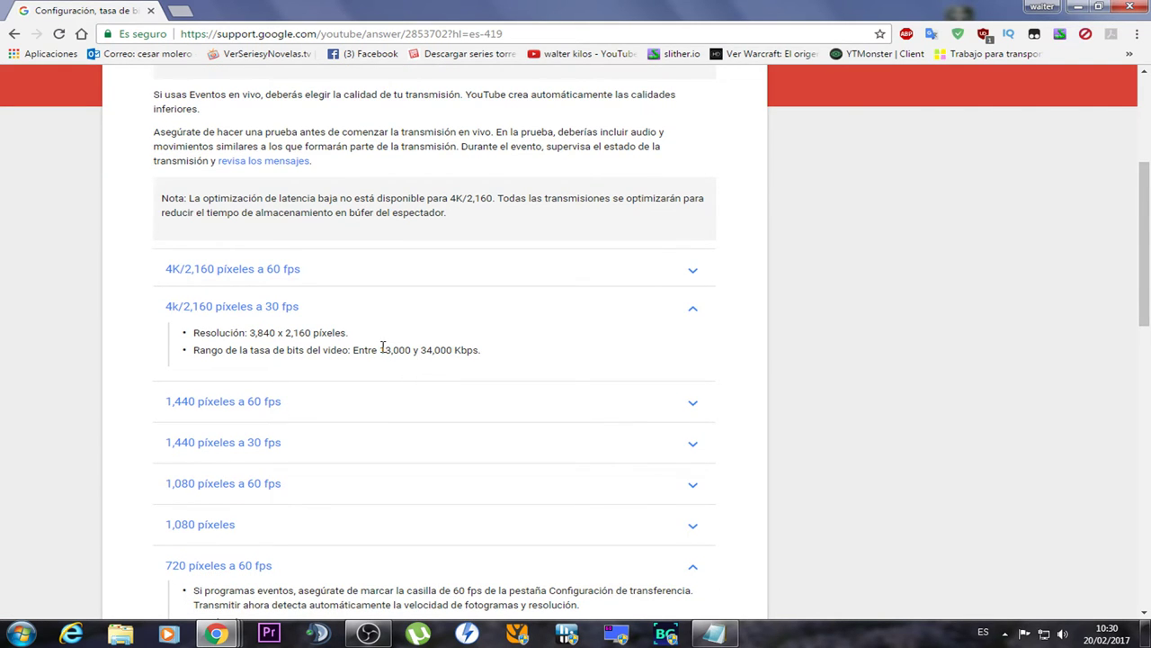
pyautogui.moveTo(382, 349); pyautogui.dragTo(456, 351)
pyautogui.click(456, 351)
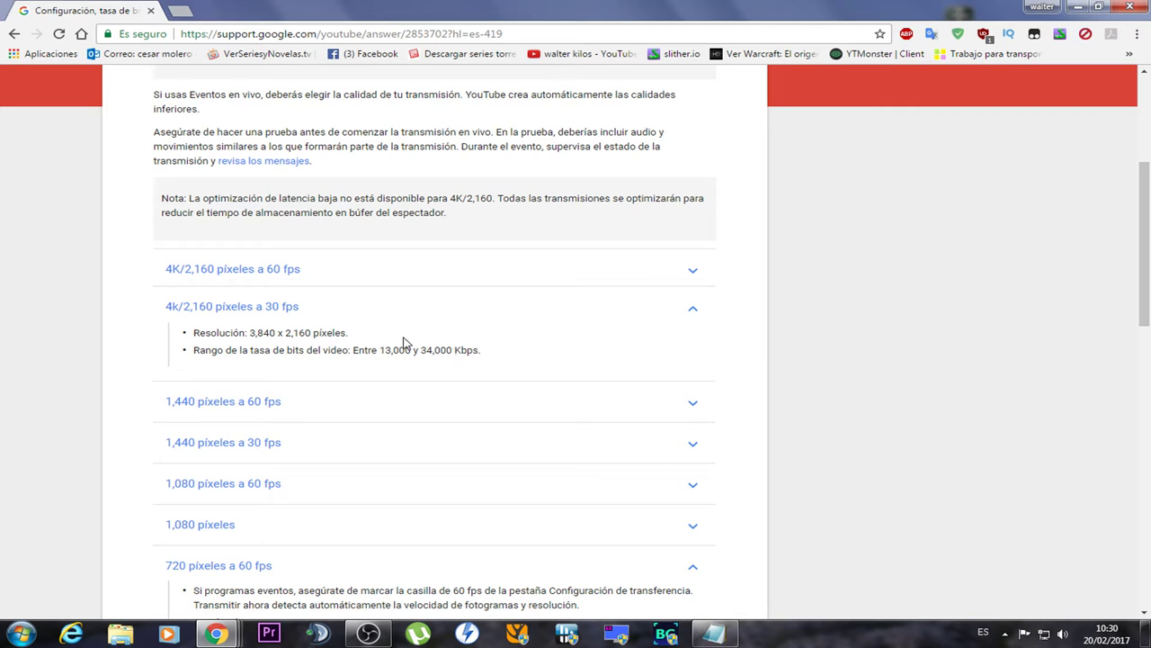
# - Expand the 4K/2,160 píxeles a 60 fps section and highlight its upper bitrate limit
pyautogui.click(259, 275)
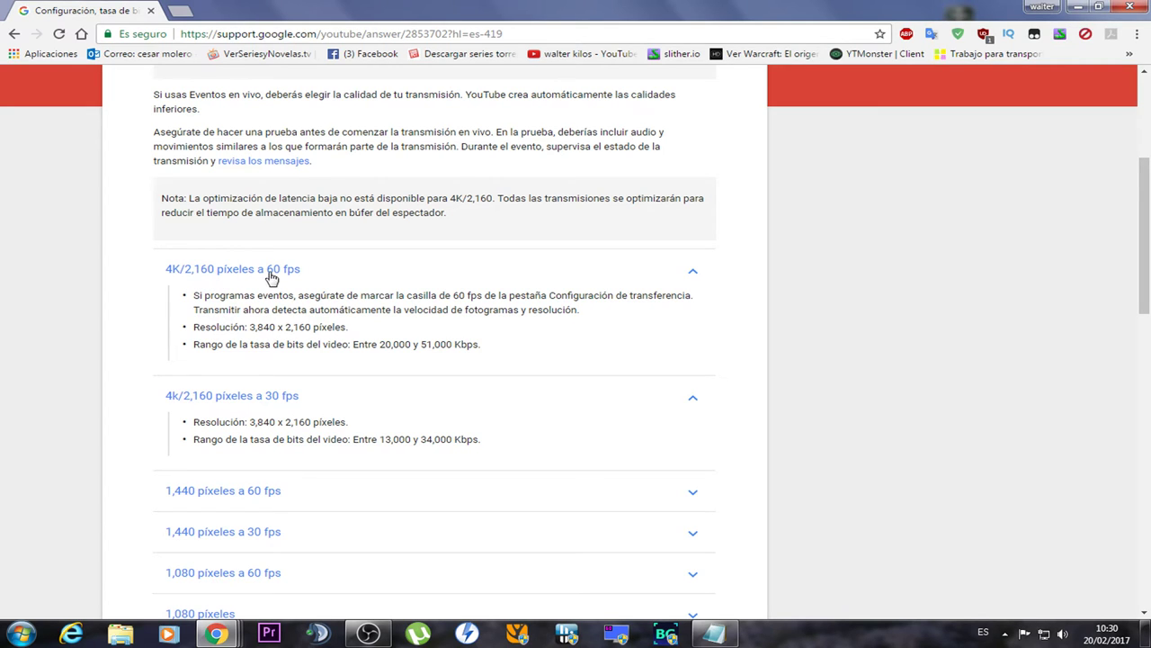
pyautogui.moveTo(379, 343); pyautogui.dragTo(454, 349)
pyautogui.moveTo(384, 344); pyautogui.dragTo(443, 347)
# - Expand the 1,080 píxeles a 60 fps section and review the recommended bitrate ranges across the live encoder page
pyautogui.scroll(-2, 296, 455)
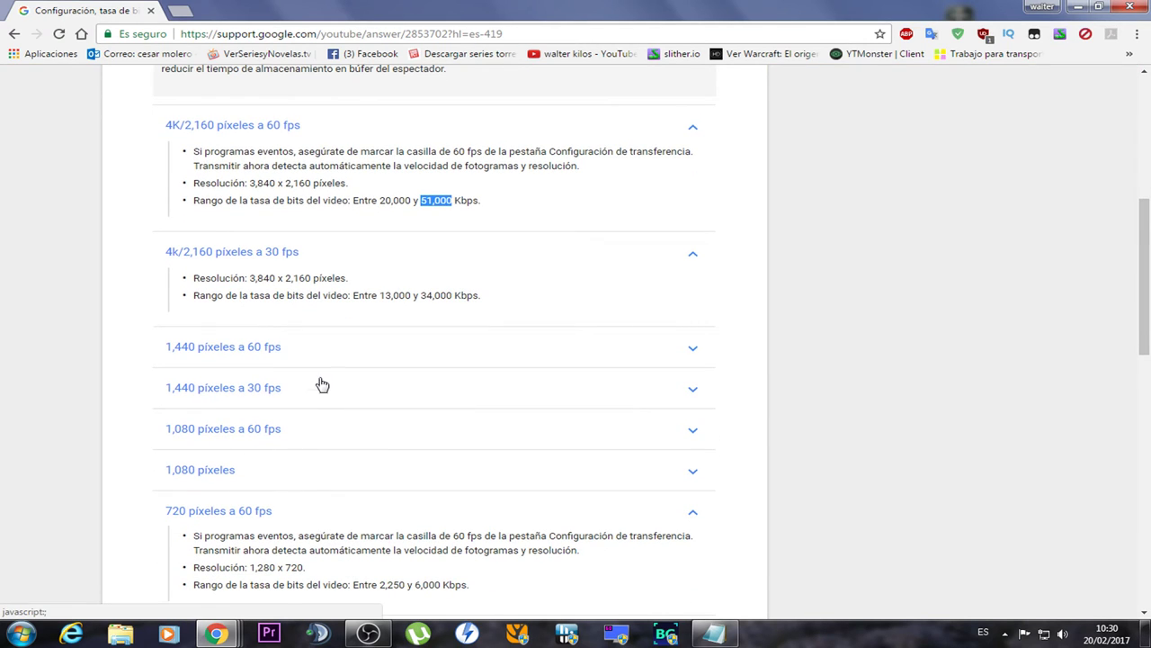
pyautogui.click(216, 432)
pyautogui.scroll(-1, 795, 101)
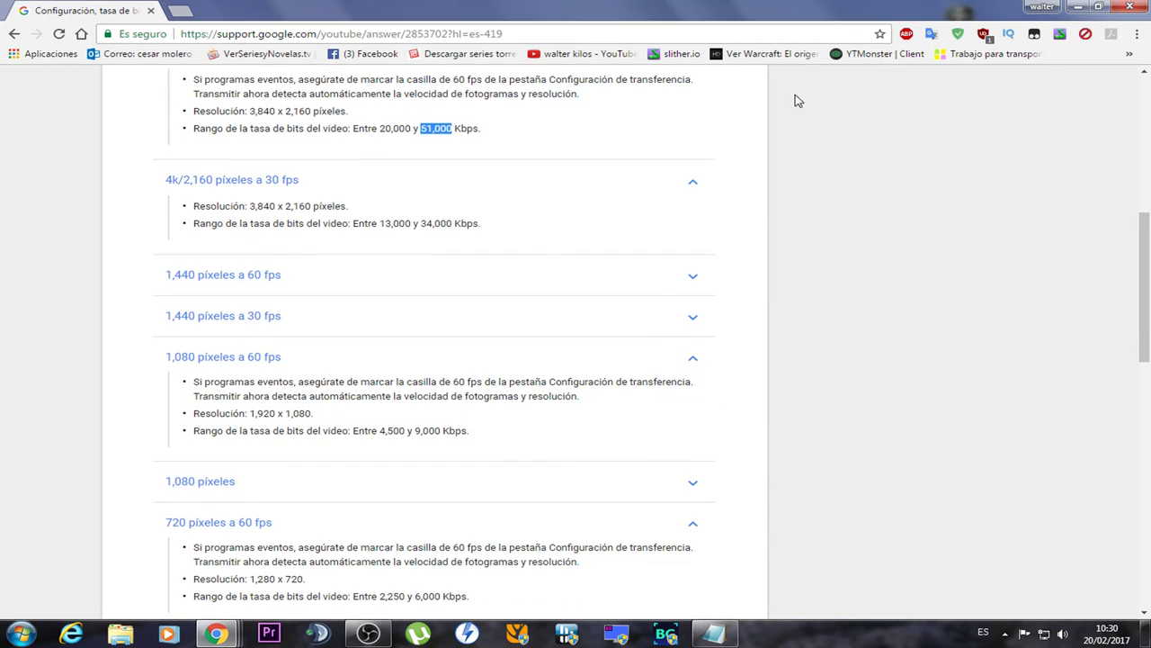
pyautogui.scroll(-3, 663, 295)
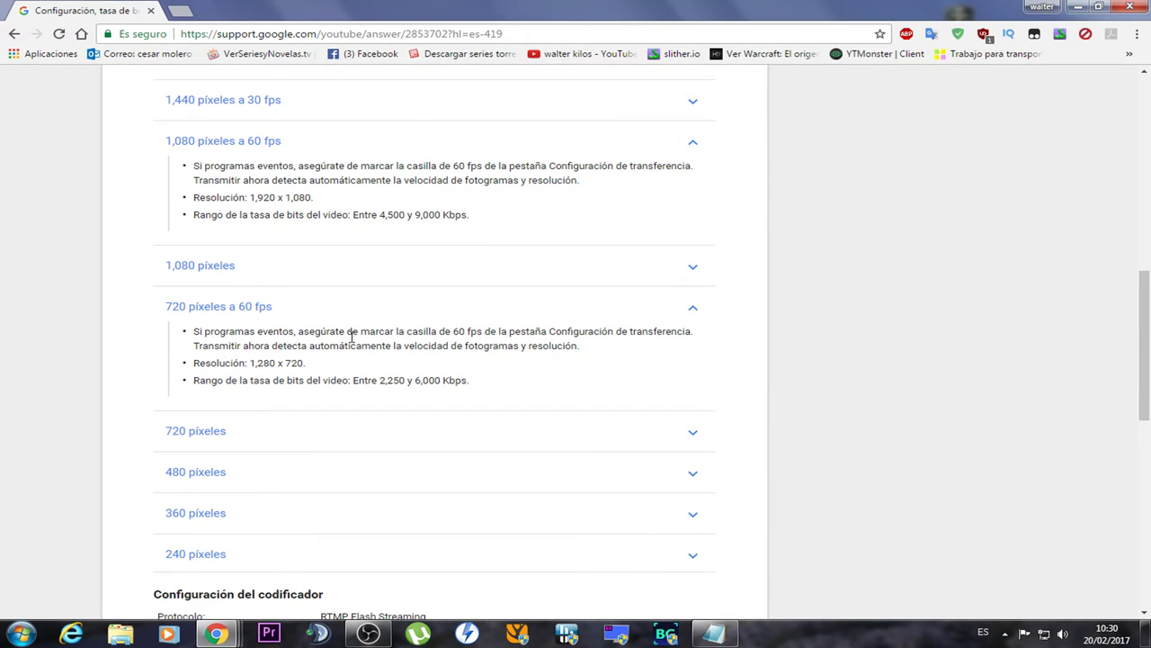
pyautogui.scroll(-1, 365, 412)
pyautogui.scroll(11, 365, 423)
pyautogui.scroll(-4, 612, 427)
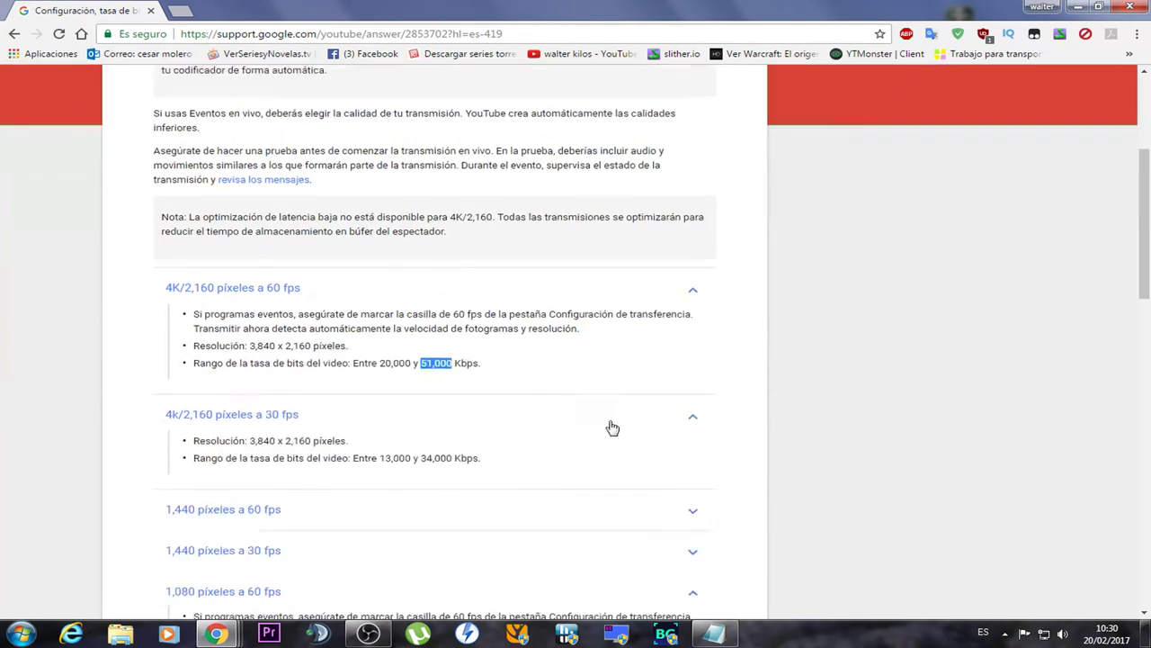
pyautogui.scroll(4, 612, 427)
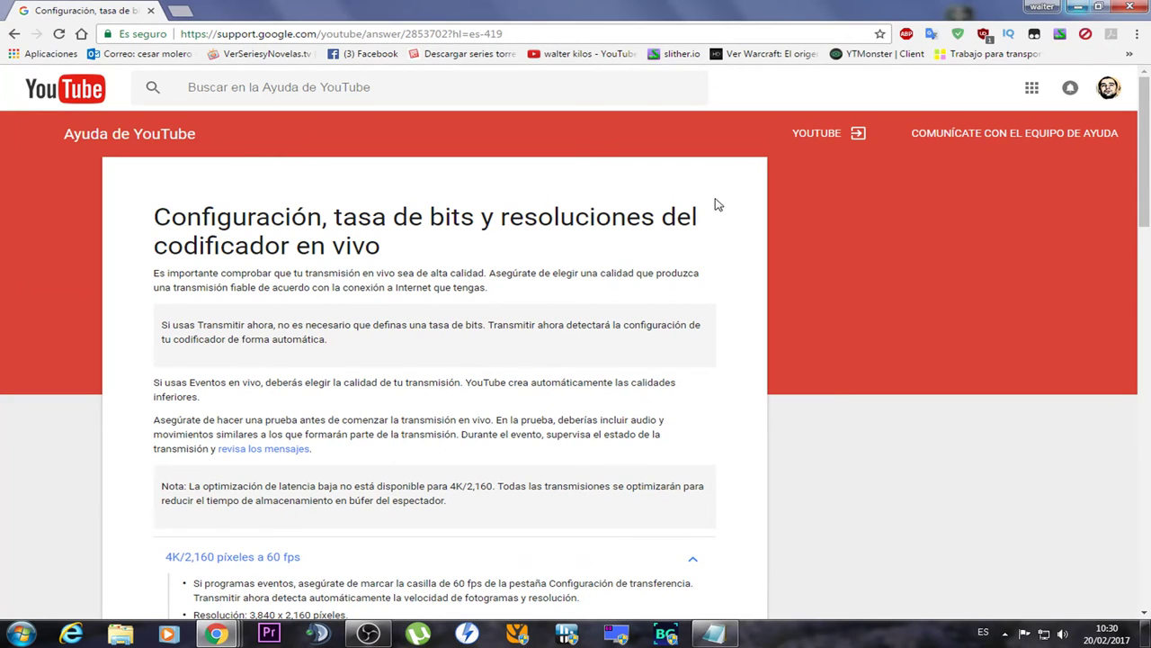
pyautogui.scroll(-5, 614, 267)
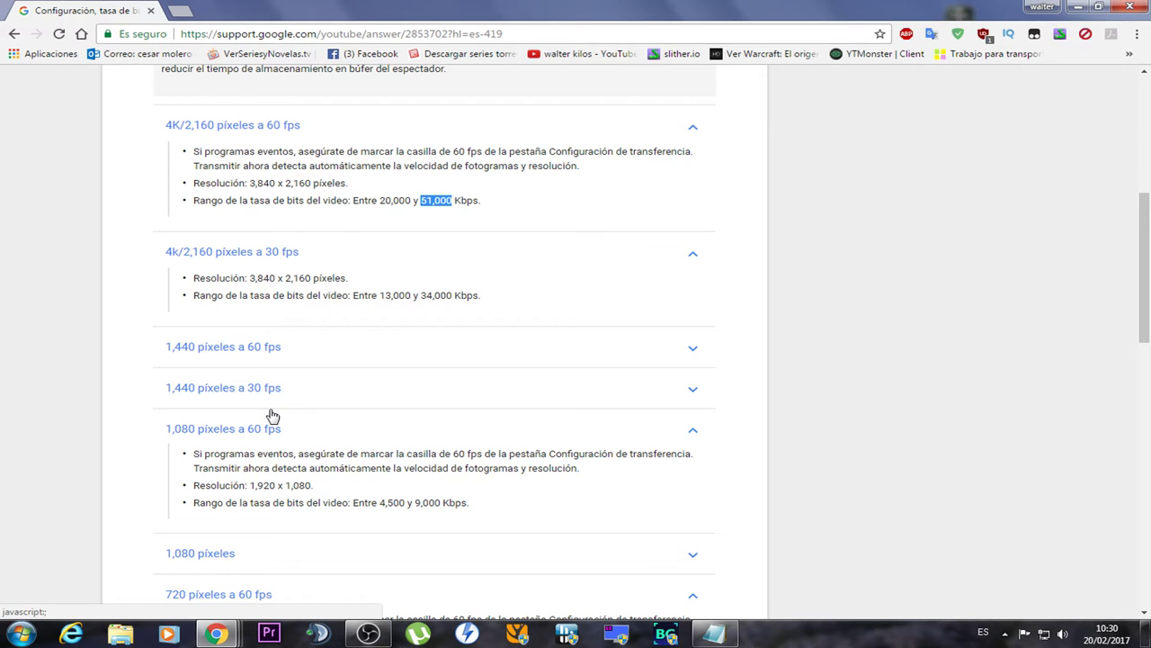
# - Minimize Chrome, move the OBS settings window to an uncluttered spot on the desktop, and highlight the recording bitrate
pyautogui.click(1082, 6)
pyautogui.moveTo(846, 62); pyautogui.dragTo(705, 40)
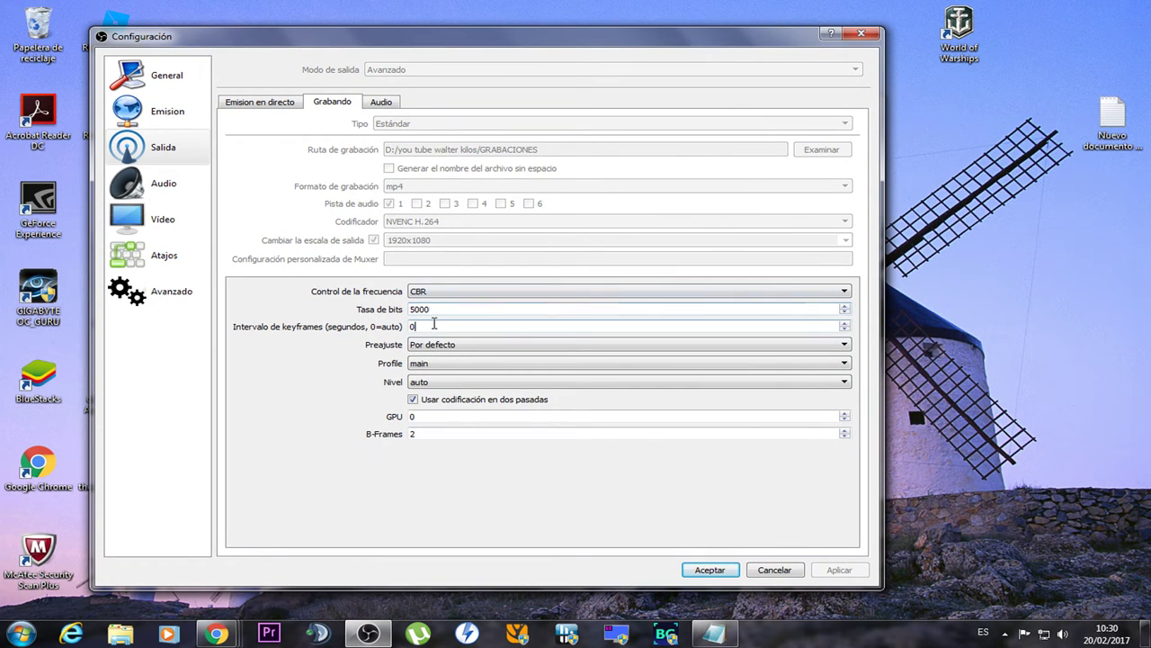
pyautogui.click(413, 308)
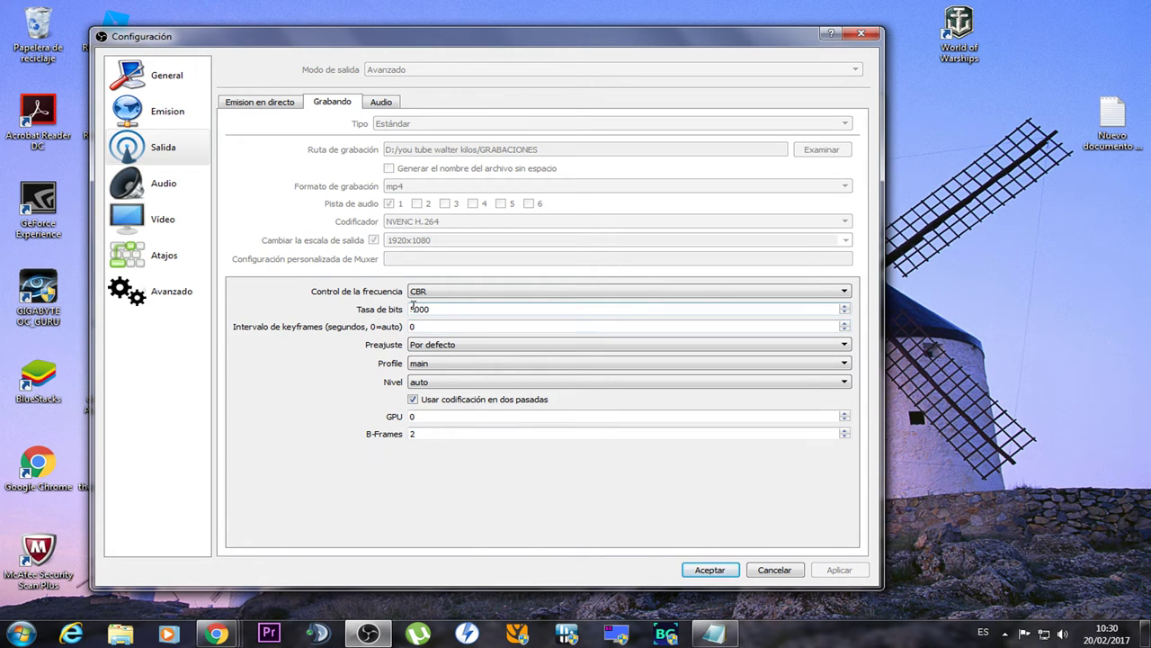
pyautogui.moveTo(413, 308); pyautogui.dragTo(432, 309)
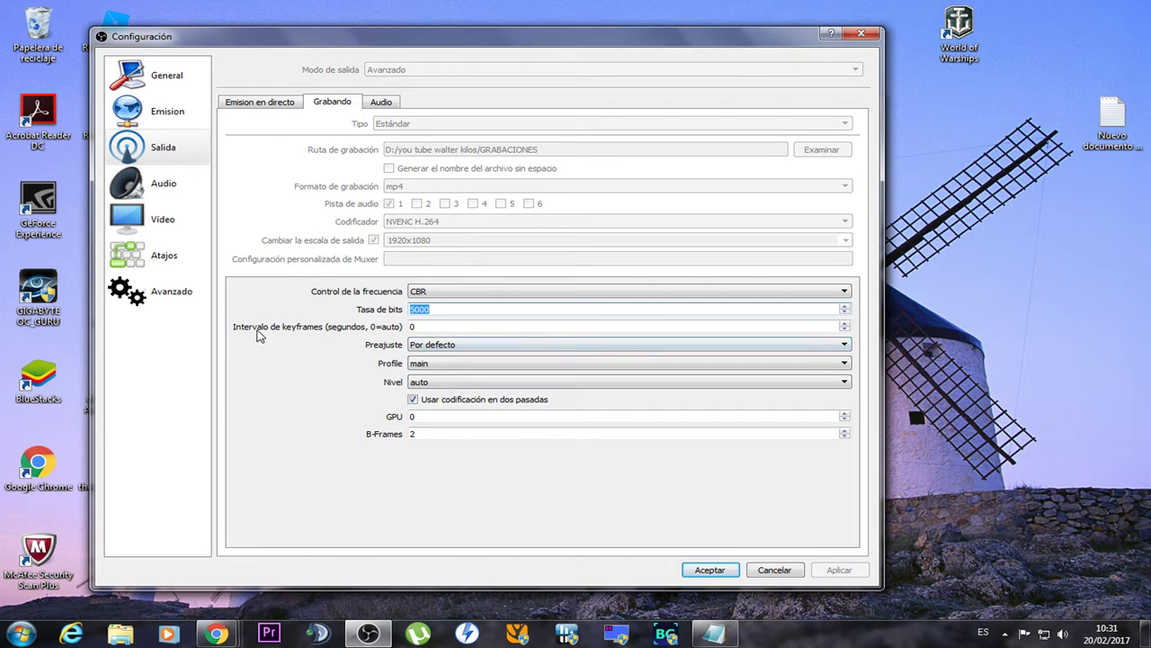
# - Point out the keyframe interval and check the encoder preset choices, keeping Por defecto
pyautogui.click(412, 328)
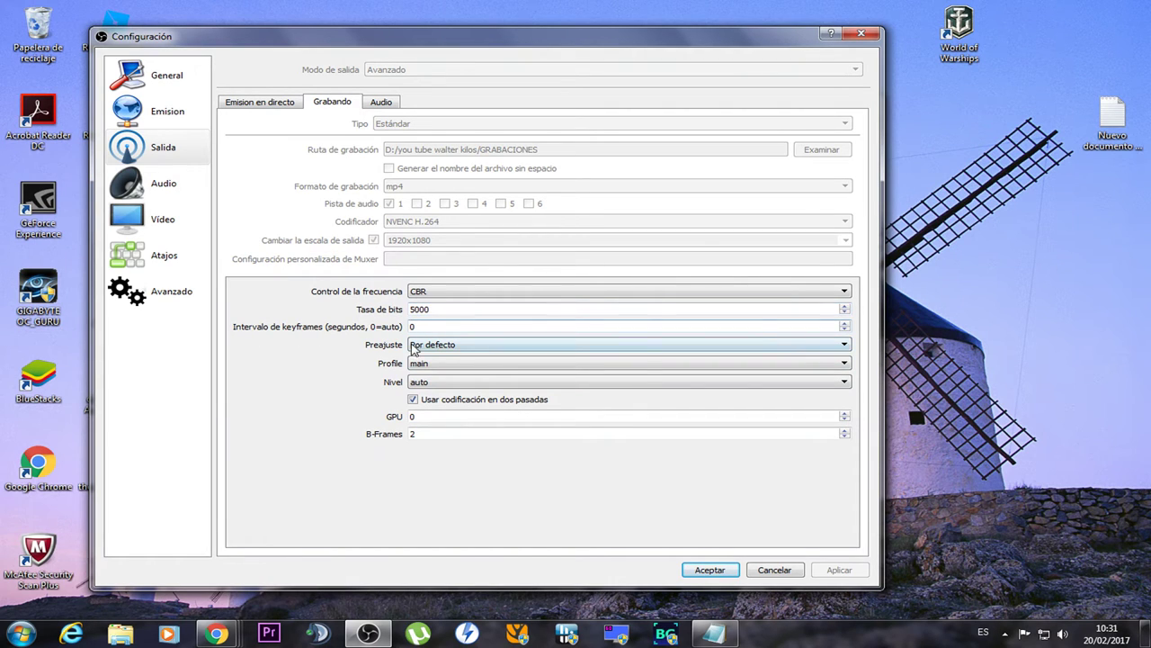
pyautogui.click(412, 348)
pyautogui.click(423, 353)
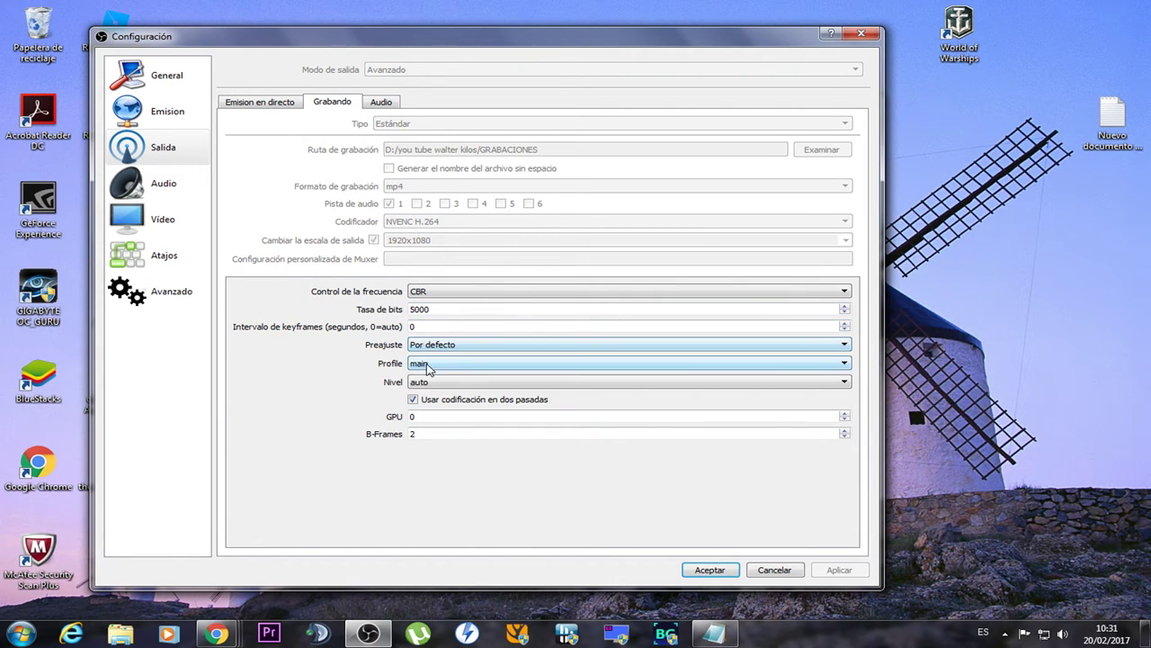
# - Review the available encoder profile options for recording, keeping main selected
pyautogui.click(427, 365)
pyautogui.click(428, 365)
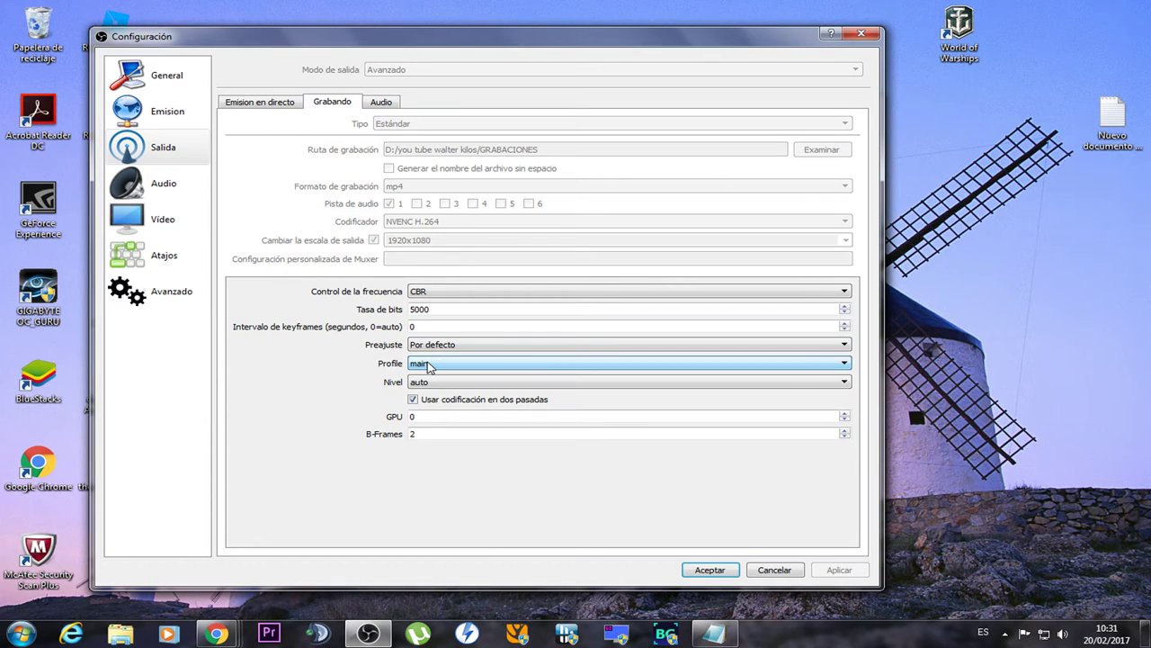
pyautogui.click(428, 365)
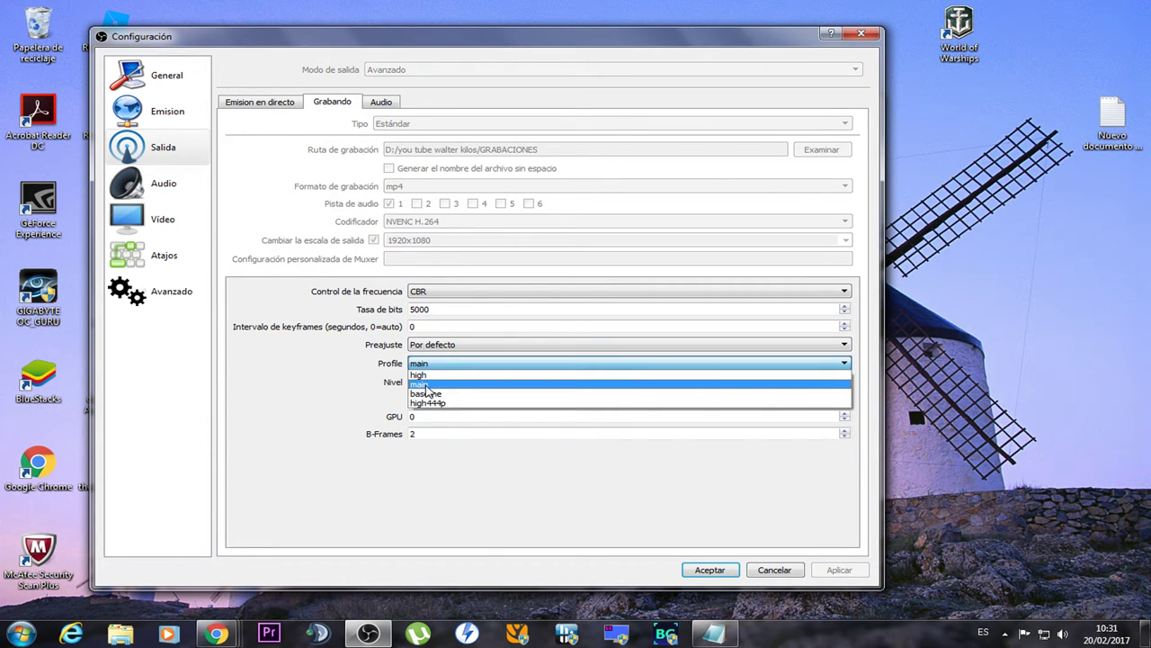
pyautogui.click(425, 387)
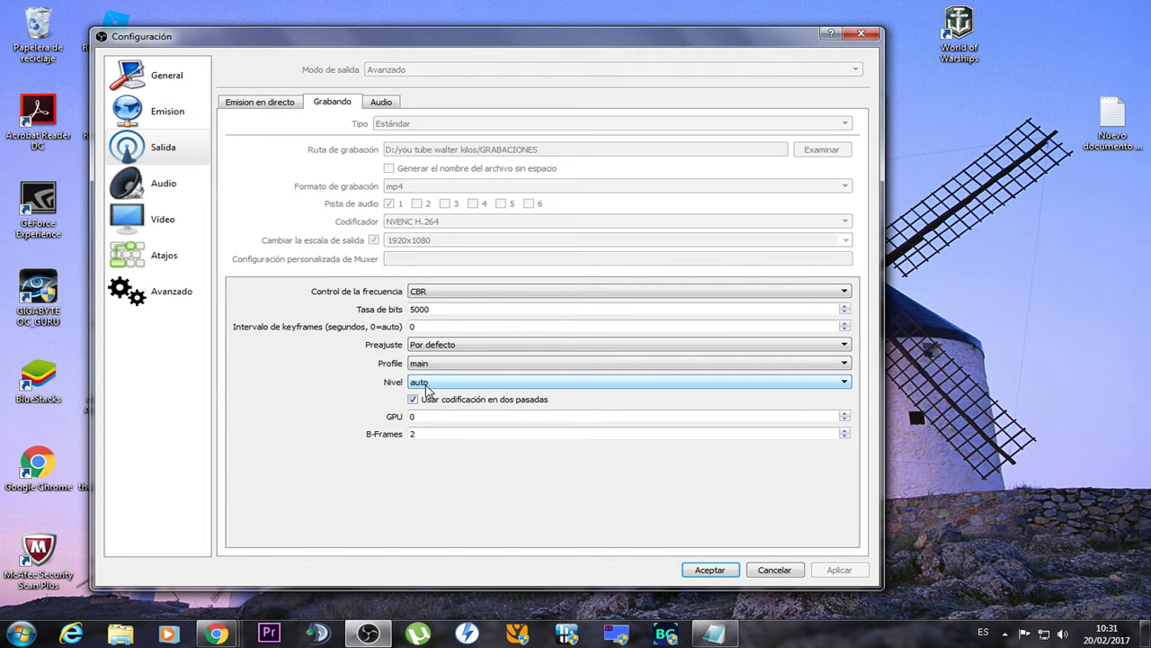
pyautogui.click(445, 366)
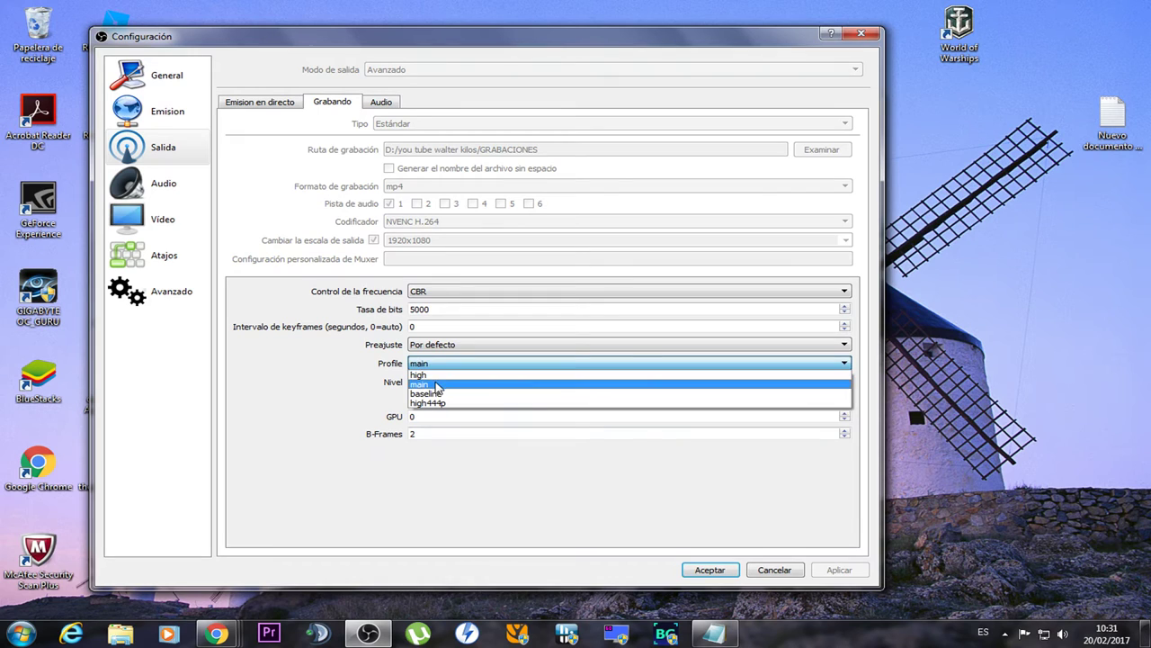
pyautogui.click(437, 385)
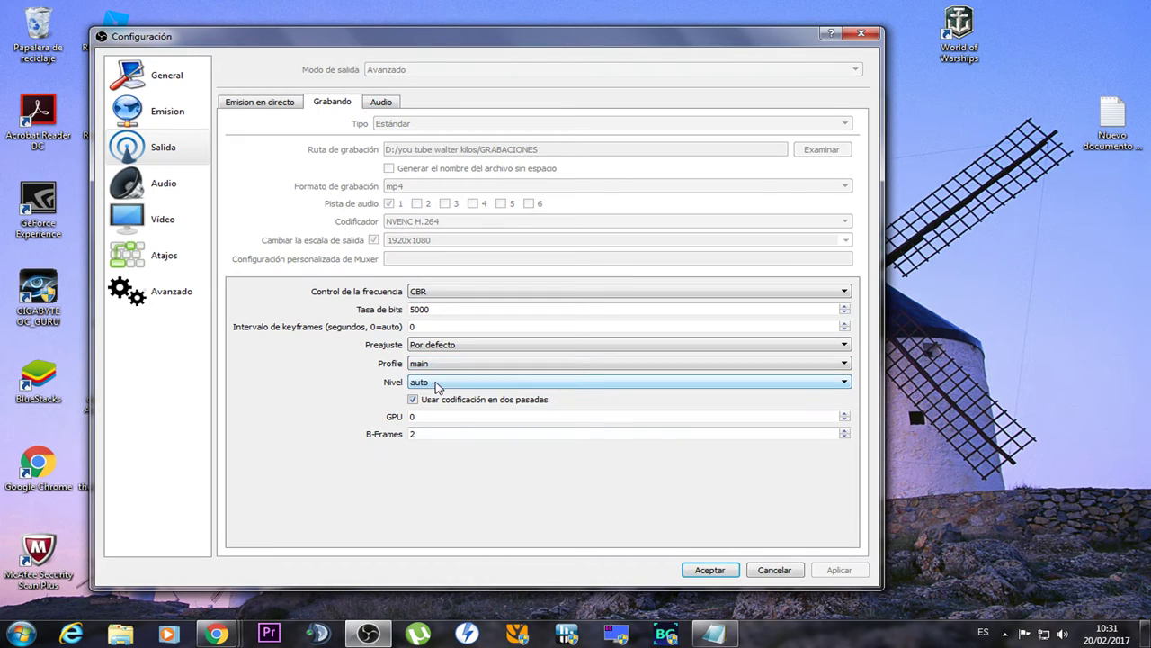
pyautogui.click(434, 368)
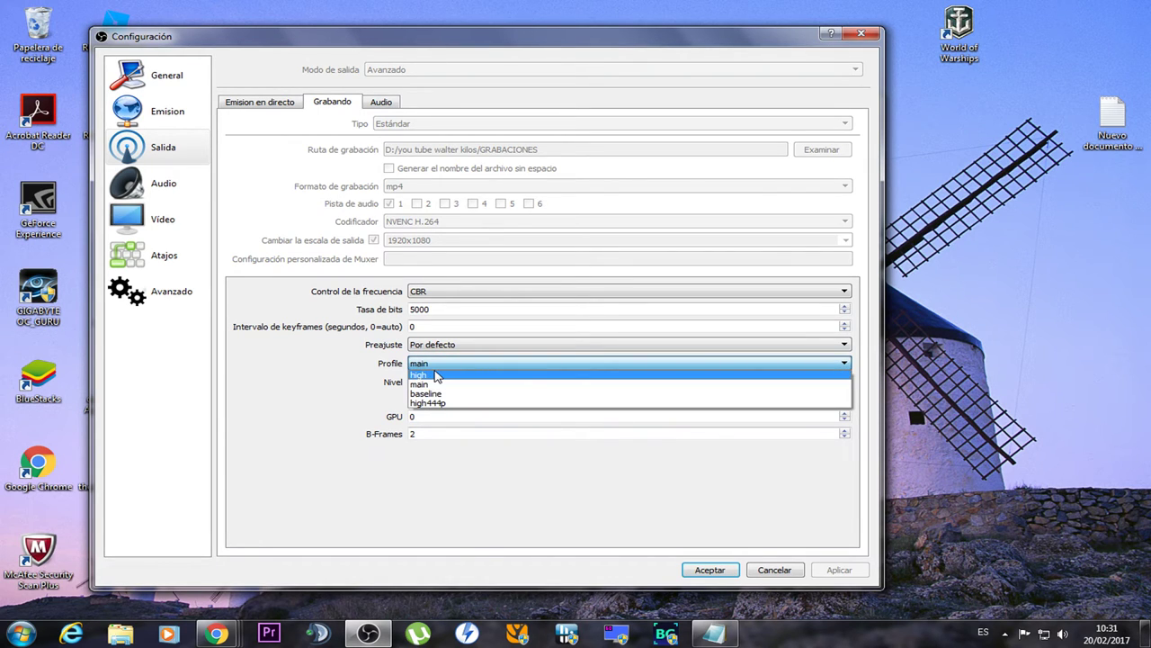
pyautogui.click(433, 384)
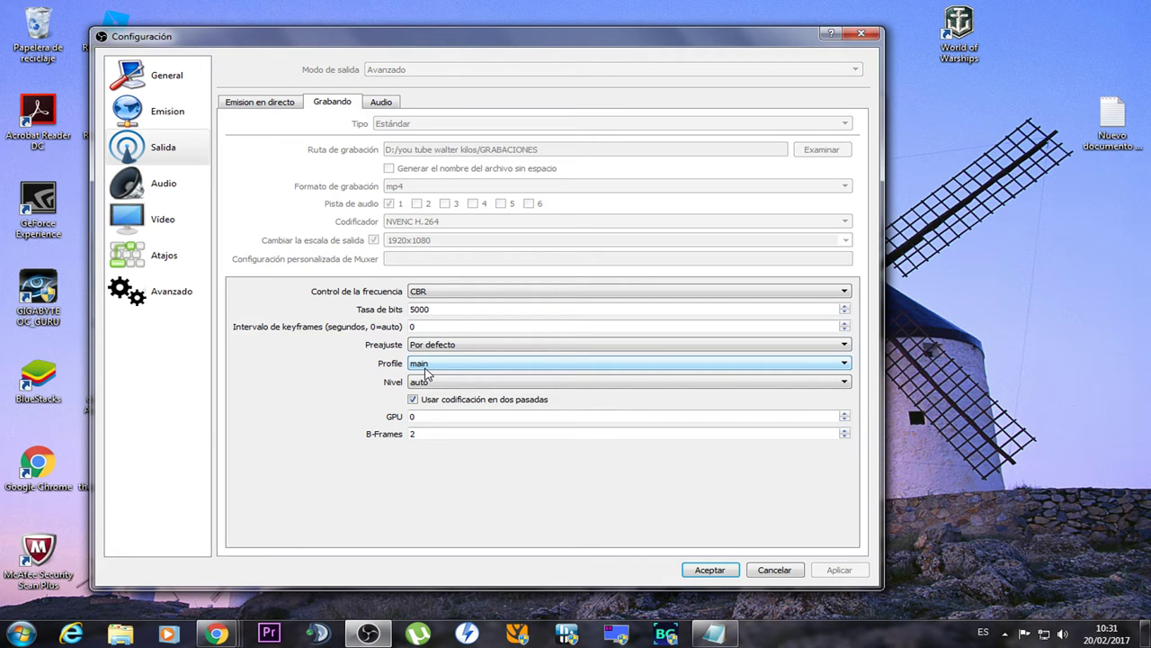
# - Check the recording encoder's profile and level choices, keeping main and auto selected
pyautogui.click(426, 368)
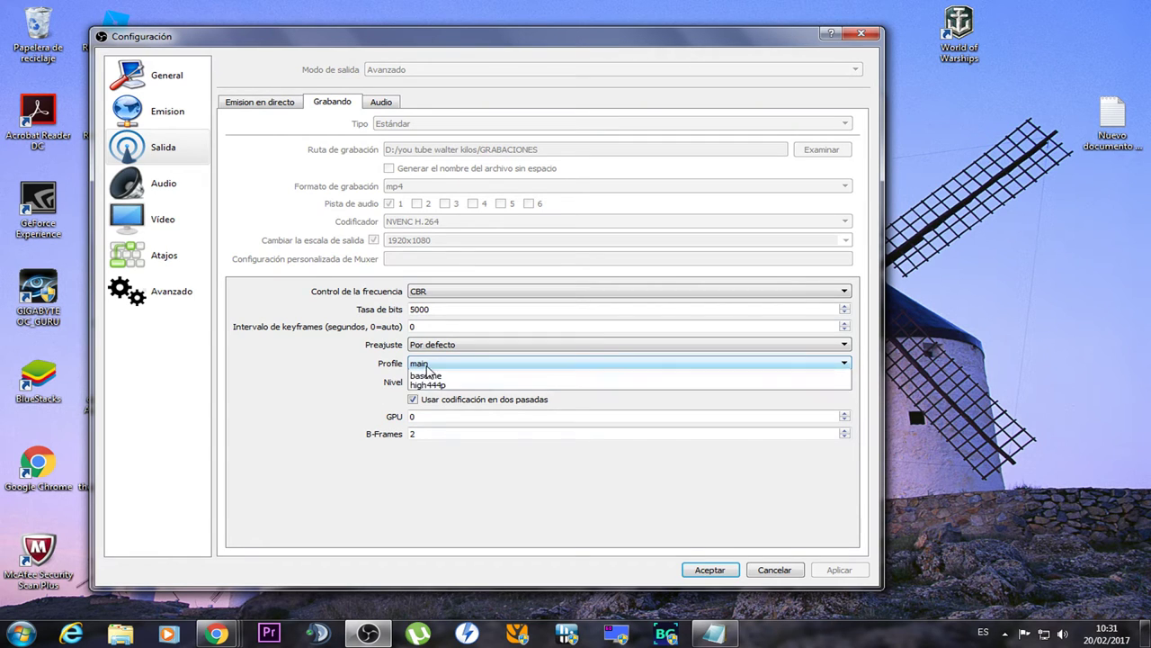
pyautogui.click(426, 367)
pyautogui.click(434, 385)
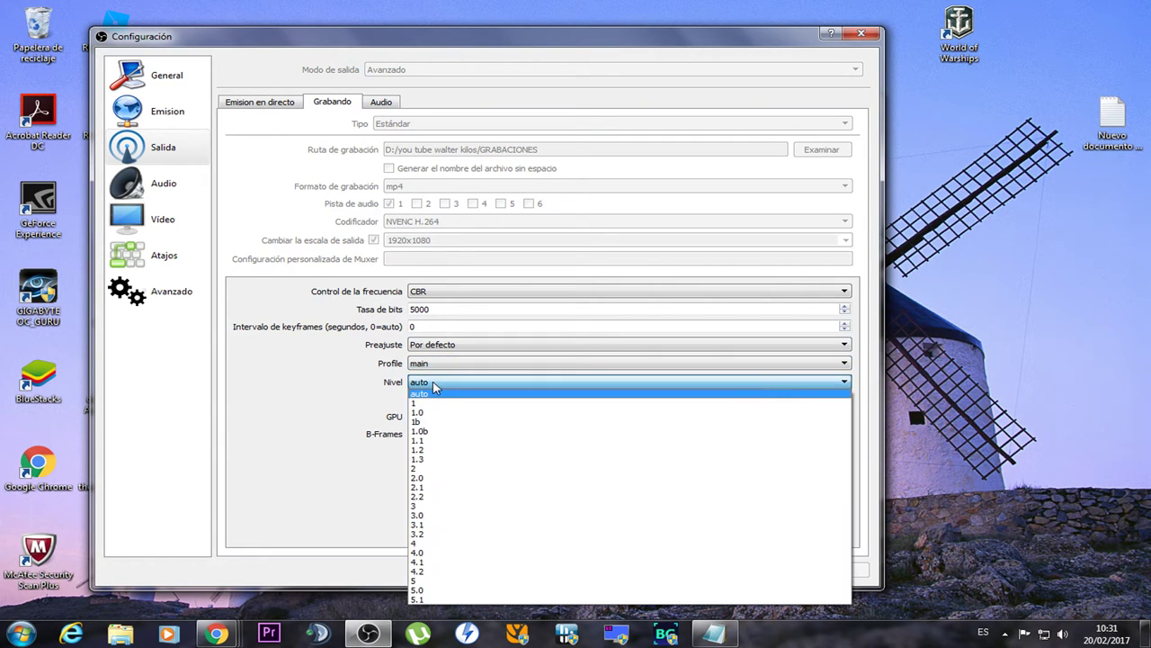
pyautogui.click(435, 385)
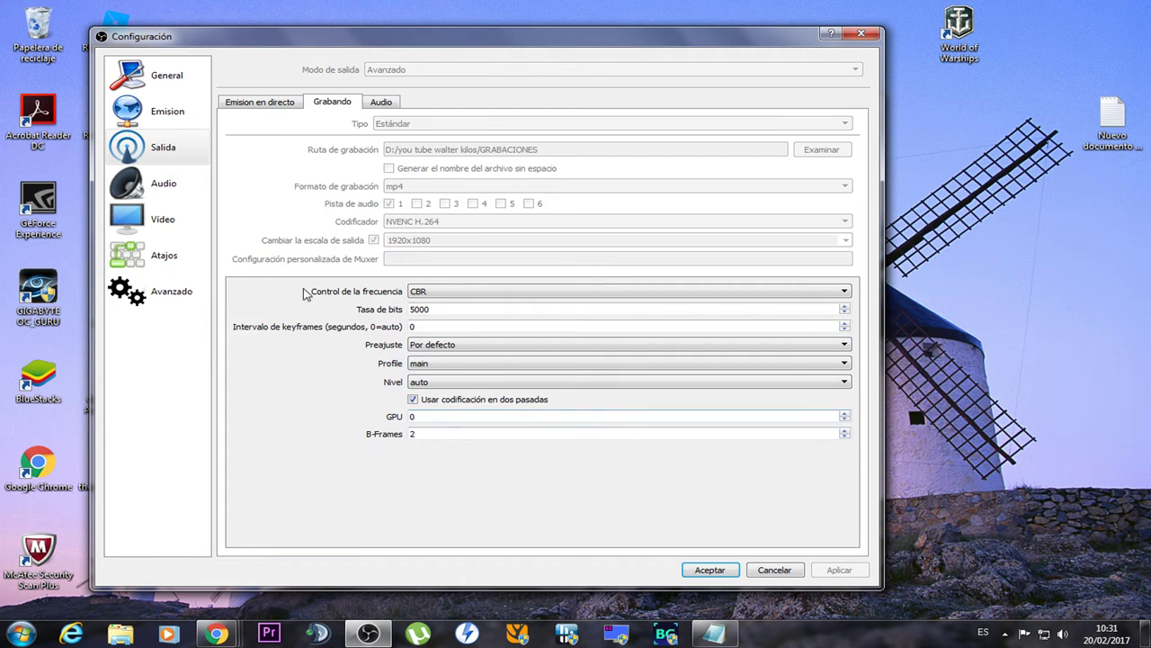
# - Set the live streaming bitrate (Tasa de bits) to 5000 and apply the change
pyautogui.click(396, 102)
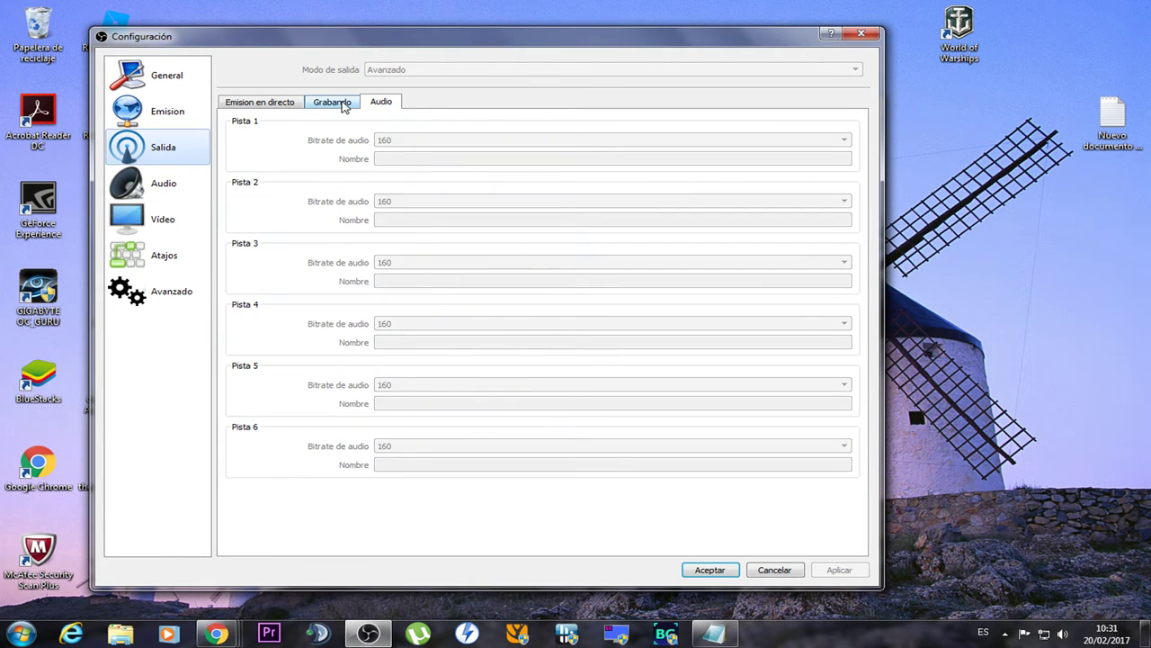
pyautogui.click(280, 104)
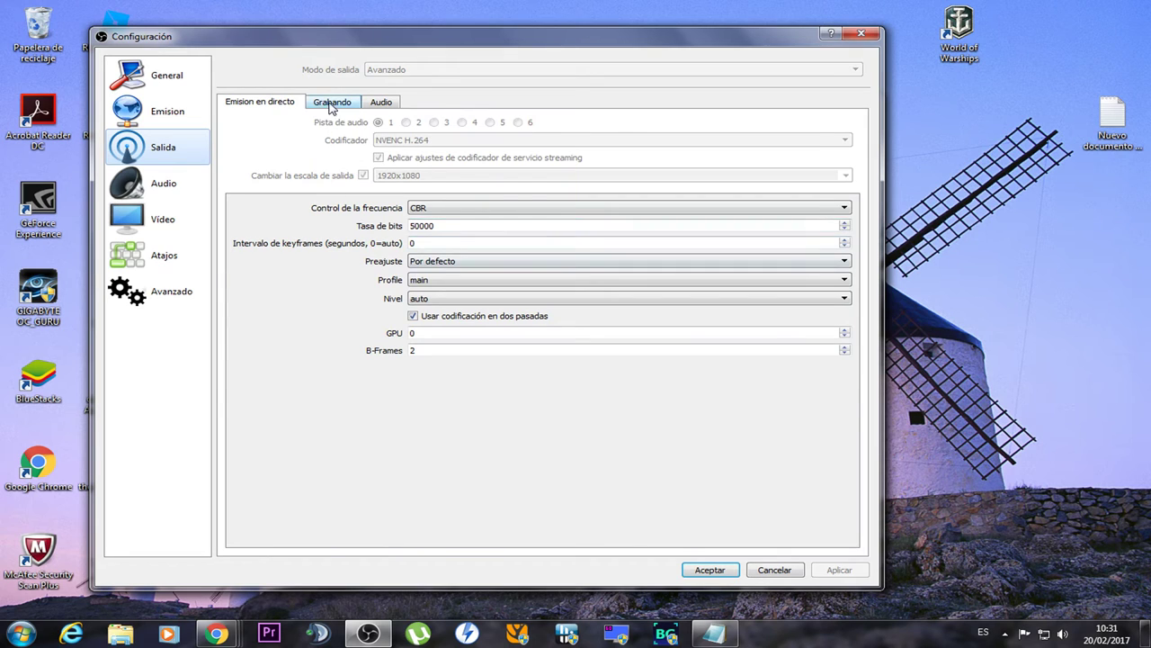
pyautogui.click(330, 103)
pyautogui.click(241, 103)
pyautogui.click(444, 226)
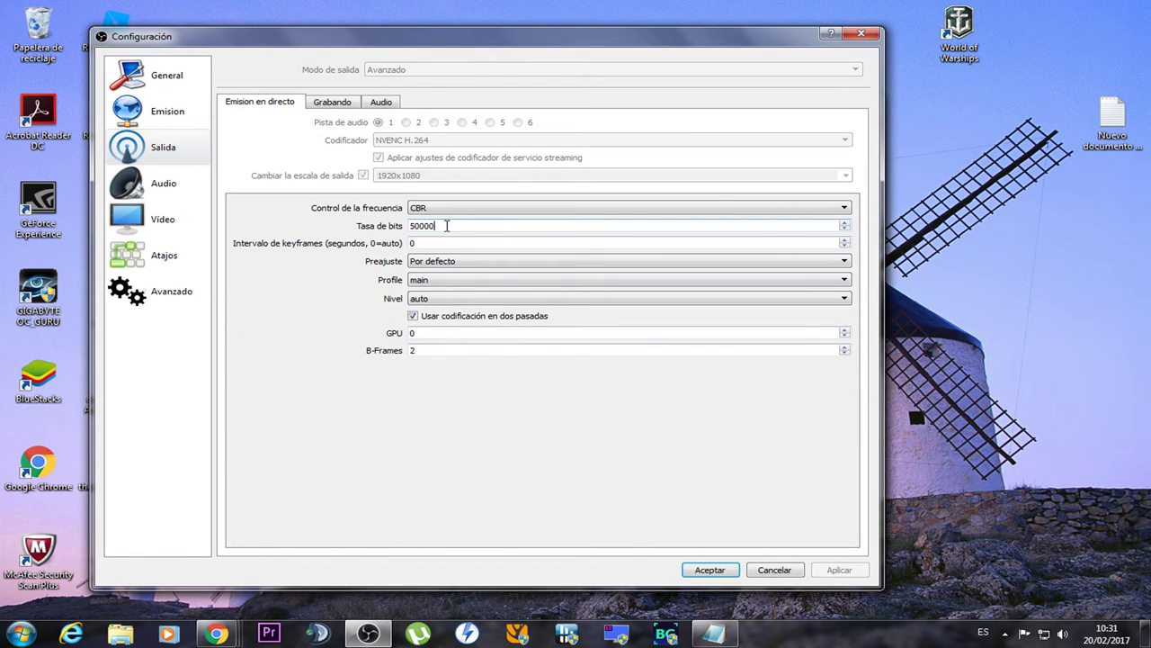
pyautogui.press('BackSpace')
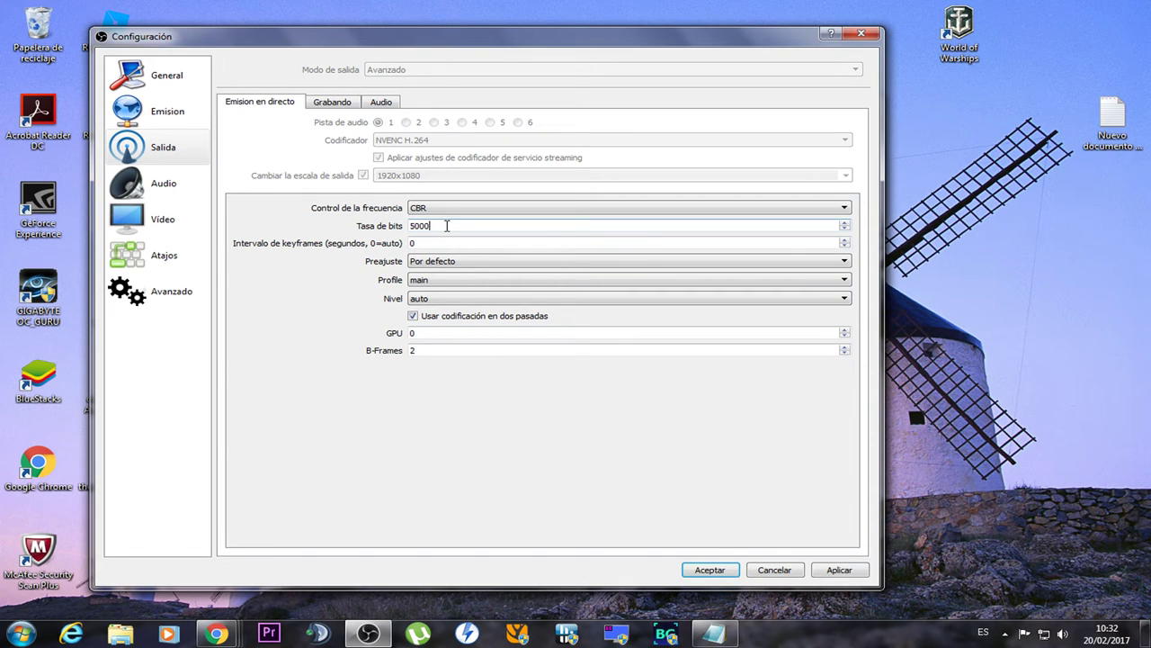
pyautogui.click(835, 572)
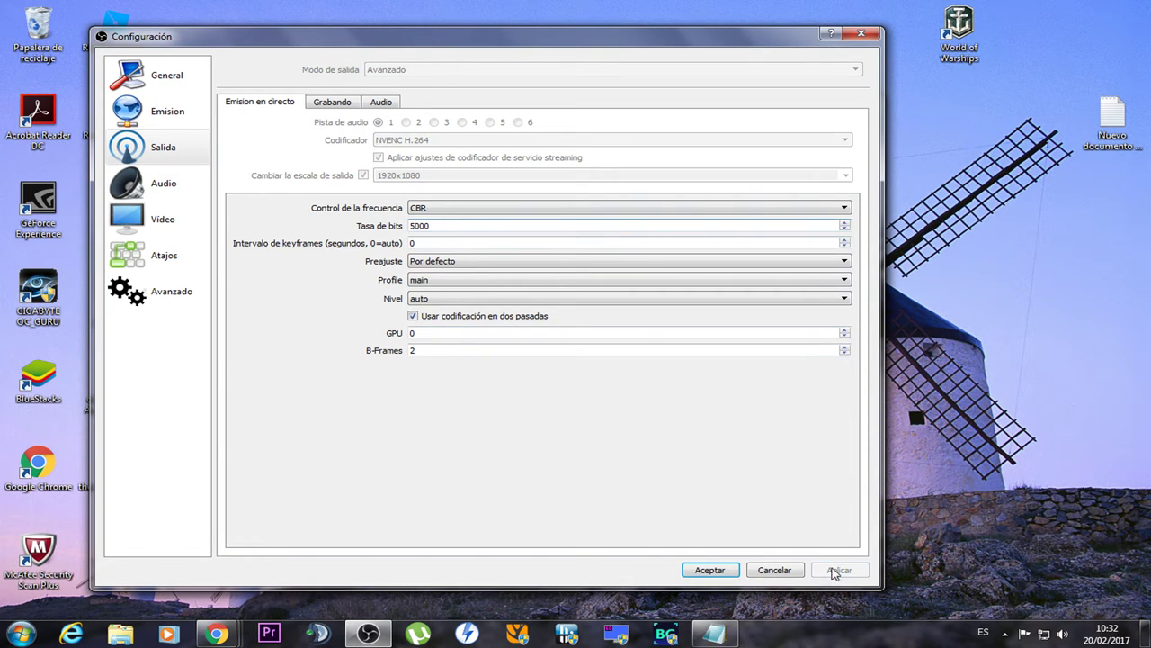
# - Compare the live streaming and recording encoder settings, checking the rate control and profile options while keeping CBR and main
pyautogui.click(444, 209)
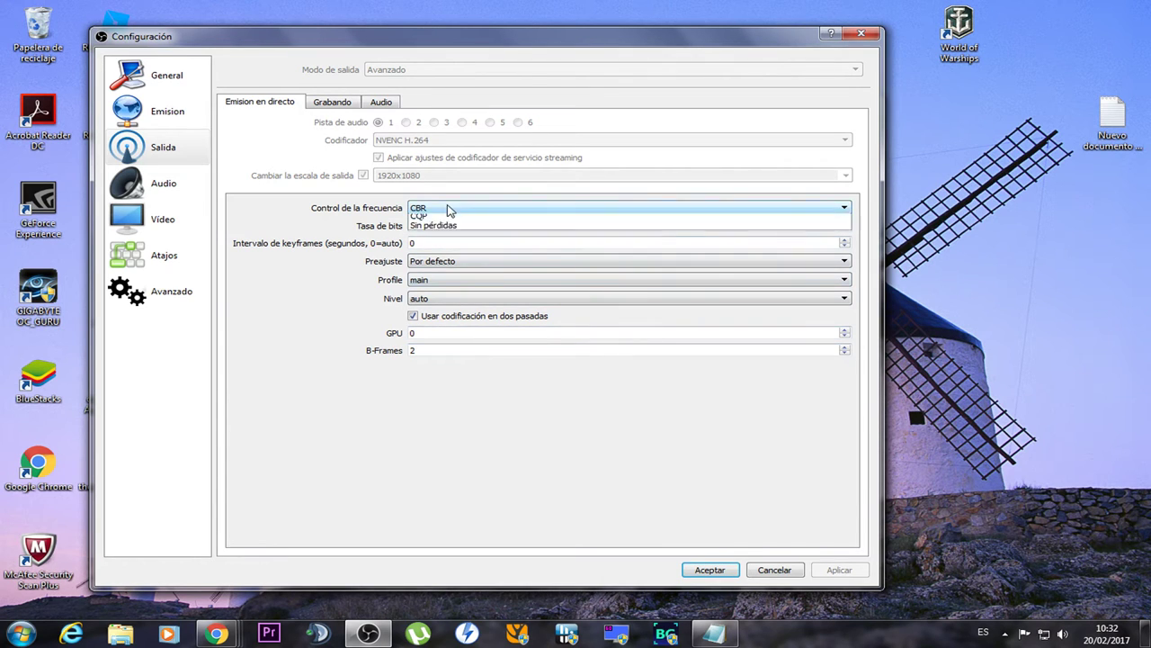
pyautogui.click(450, 210)
pyautogui.click(326, 105)
pyautogui.click(257, 104)
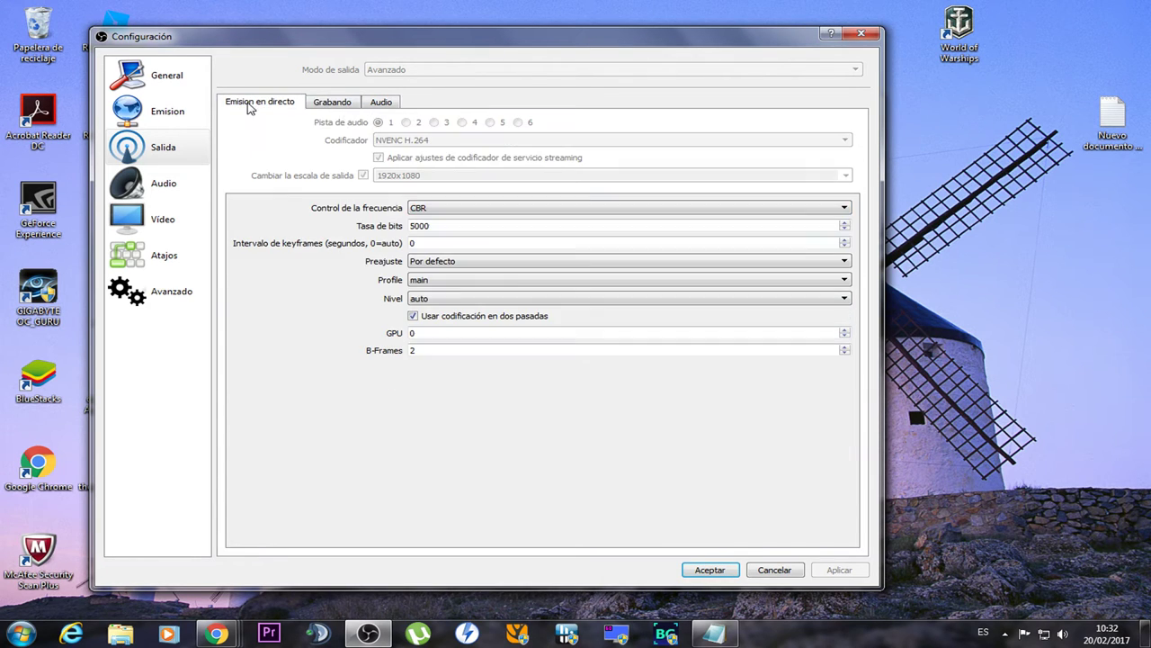
pyautogui.click(318, 104)
pyautogui.click(285, 105)
pyautogui.click(315, 102)
pyautogui.click(272, 101)
pyautogui.click(448, 208)
pyautogui.click(453, 281)
pyautogui.click(450, 286)
# - Switch to YouTube's live encoder page in Chrome and review the bitrate ranges for the 4K to 1,080 píxeles sections
pyautogui.moveTo(224, 636)
pyautogui.click(283, 534)
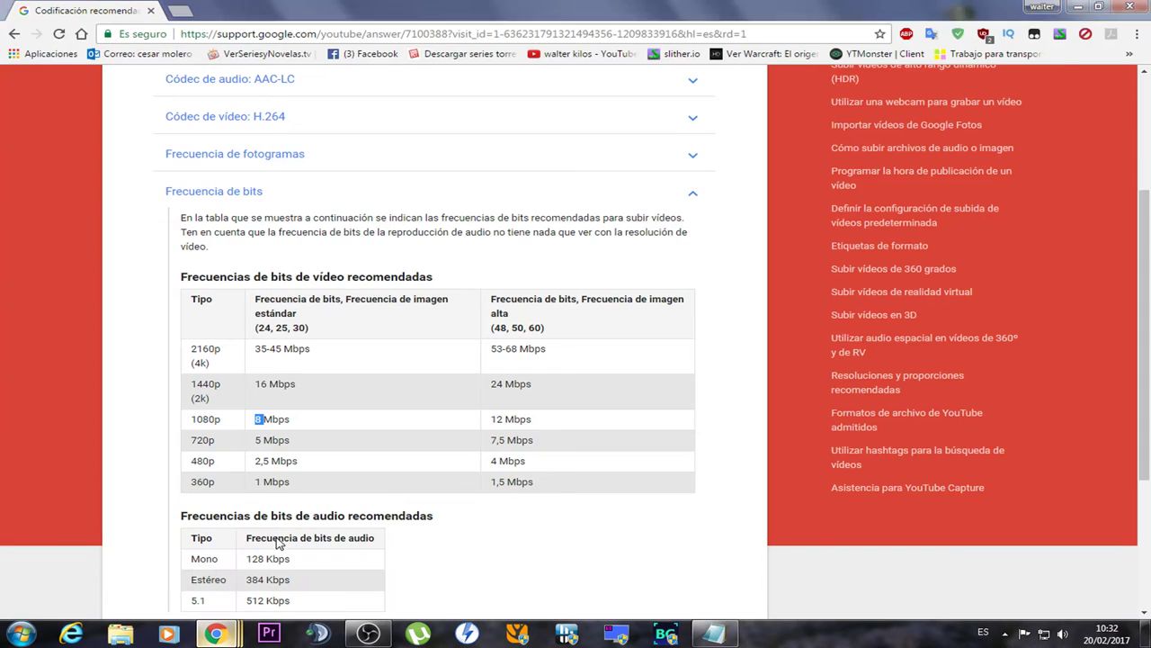
pyautogui.click(216, 634)
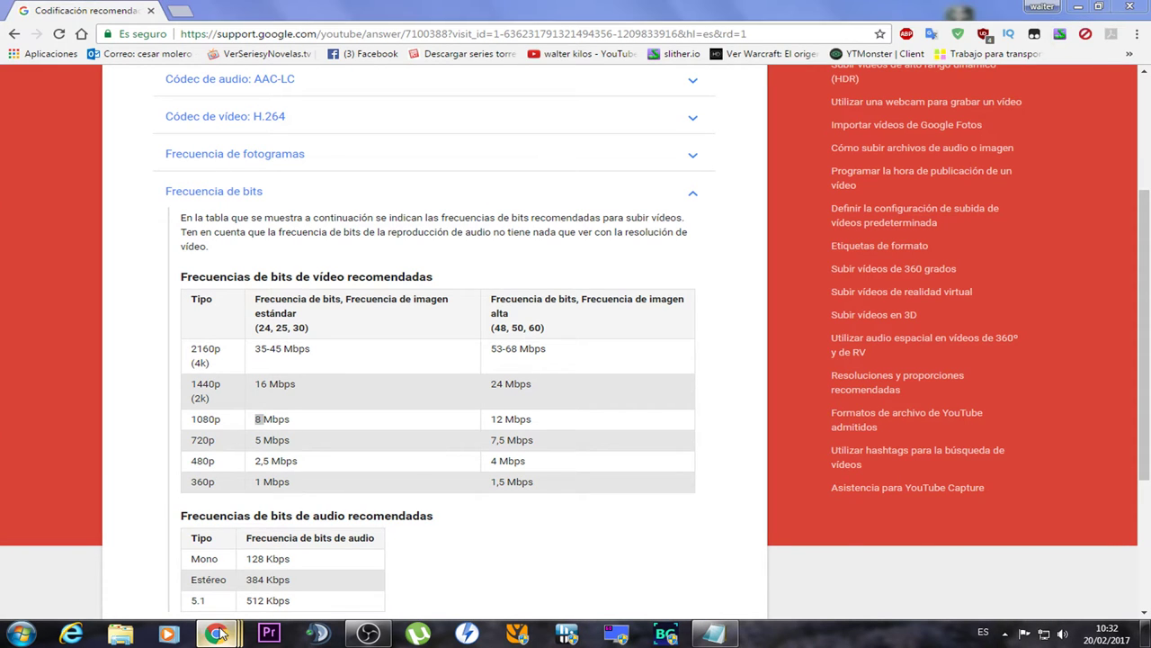
pyautogui.click(453, 550)
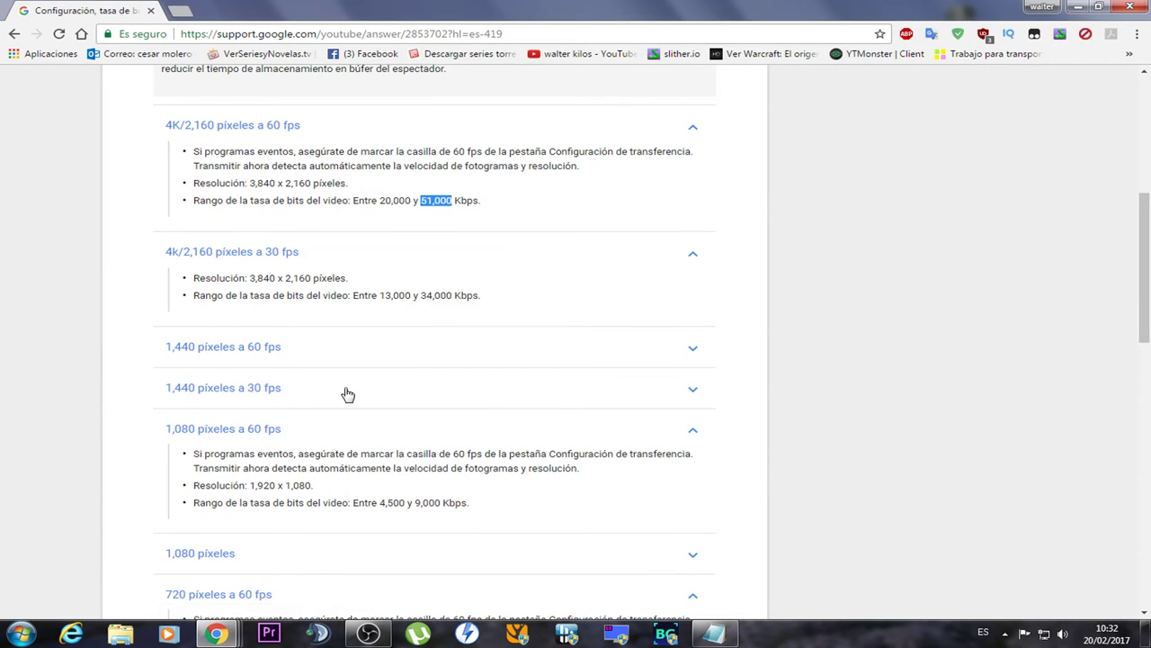
pyautogui.scroll(-1, 346, 393)
pyautogui.scroll(5, 347, 394)
pyautogui.scroll(-4, 352, 399)
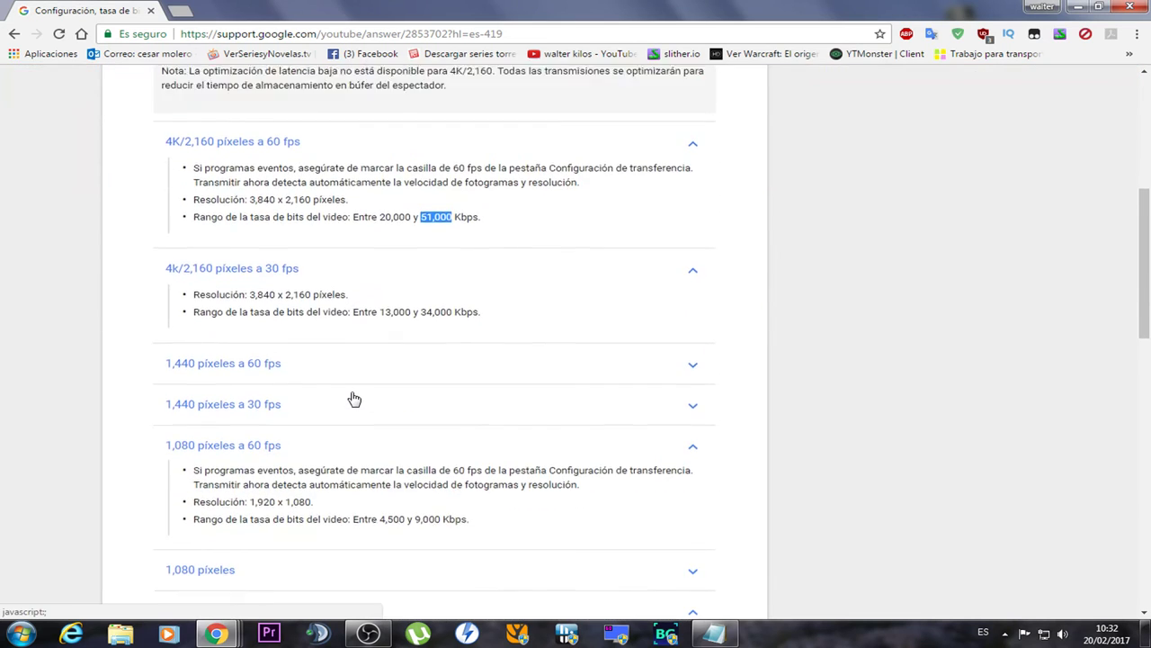
pyautogui.scroll(3, 333, 309)
pyautogui.scroll(-2, 333, 309)
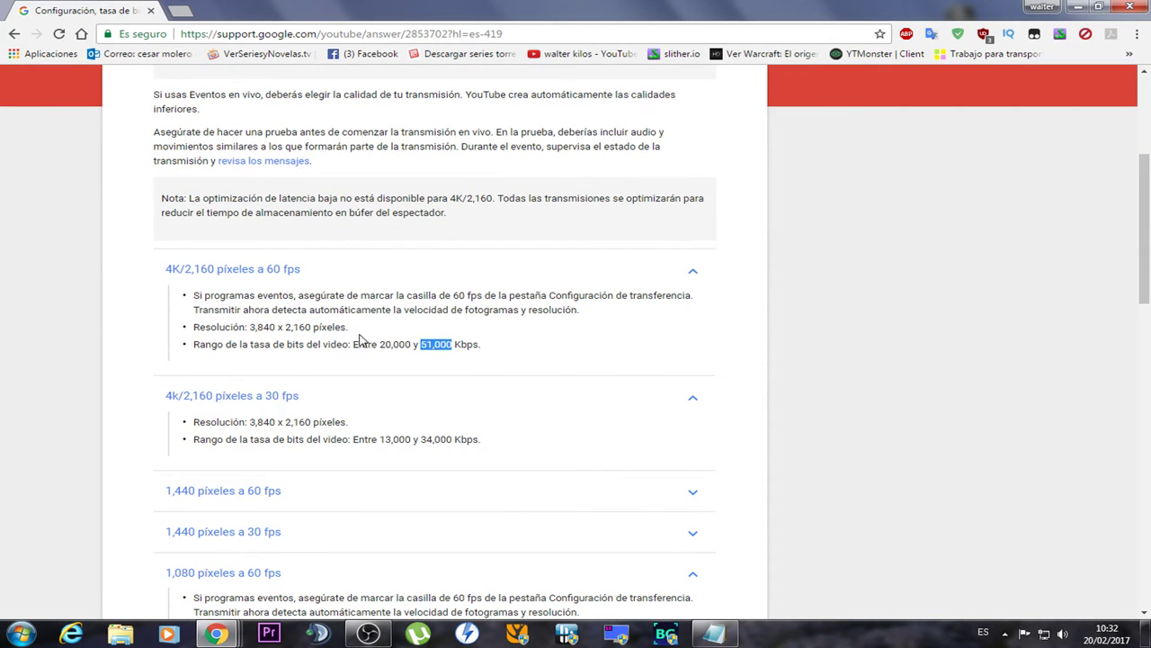
# - Collapse the 4k/2,160 píxeles a 30 fps section and highlight the recommended bitrate range for 720 píxeles a 60 fps
pyautogui.click(235, 396)
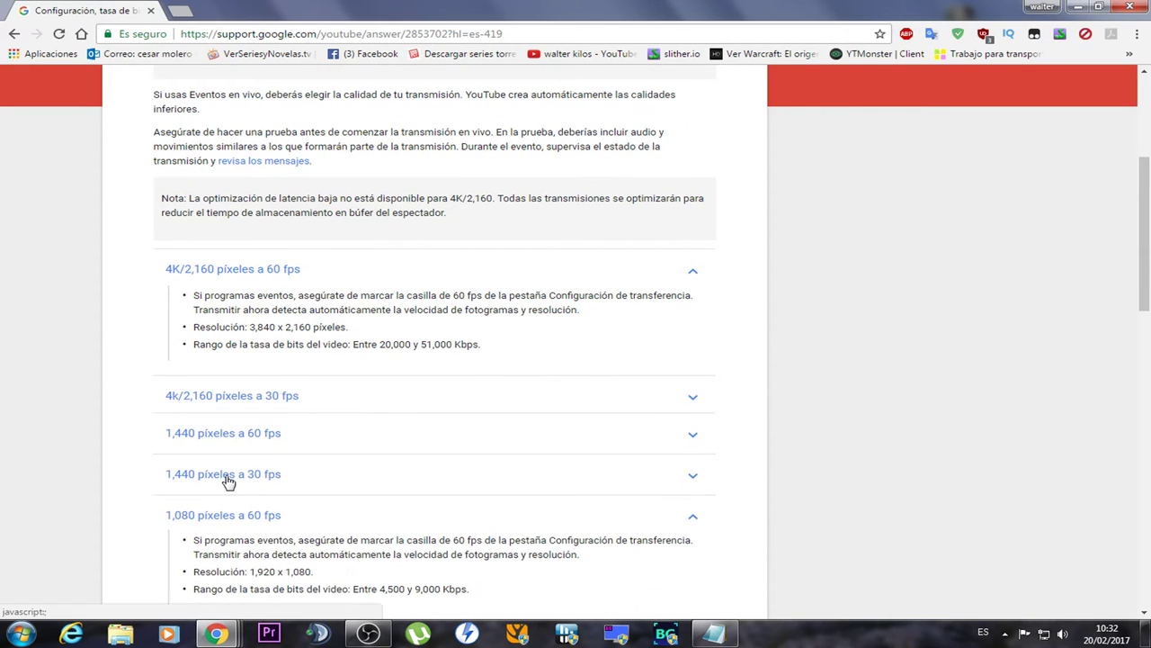
pyautogui.scroll(-3, 241, 454)
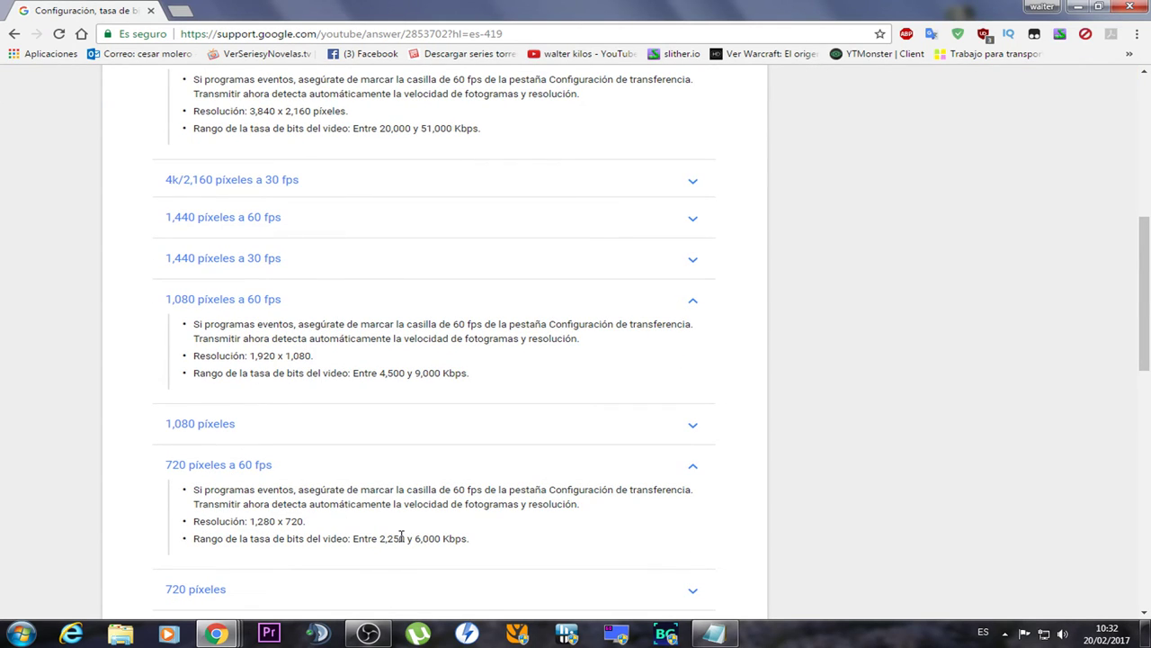
pyautogui.moveTo(380, 538); pyautogui.dragTo(446, 536)
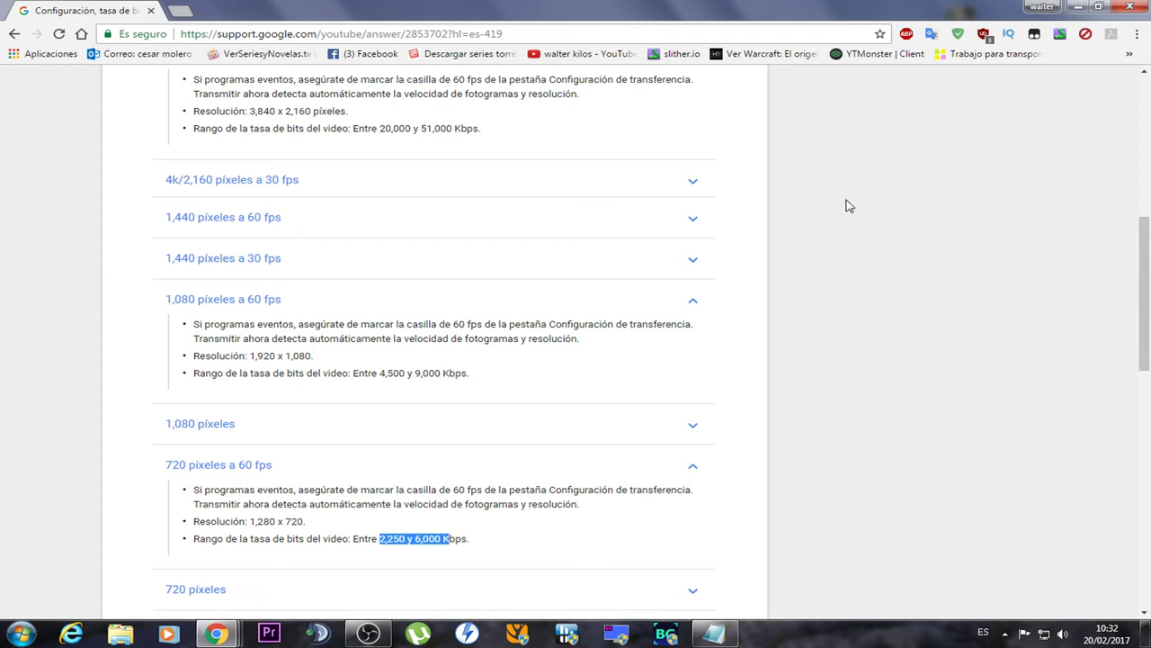
# - Minimize both Chrome windows, glancing over the upload encoding recommendations, to return to the OBS settings
pyautogui.click(1084, 7)
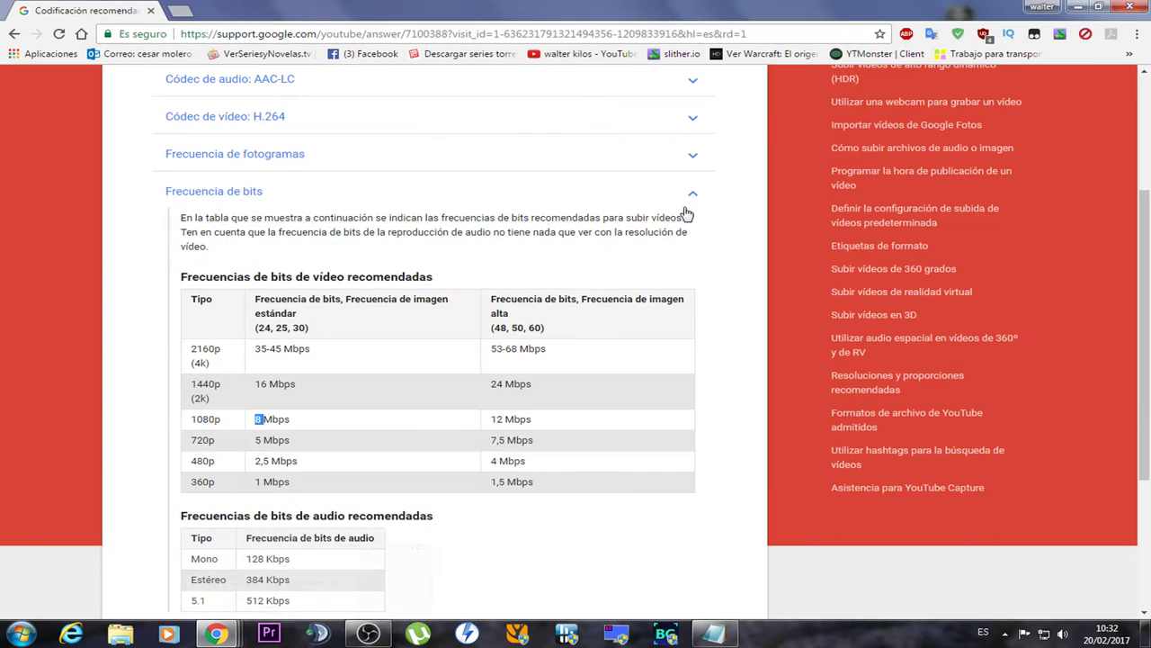
pyautogui.scroll(-1, 391, 416)
pyautogui.scroll(2, 390, 423)
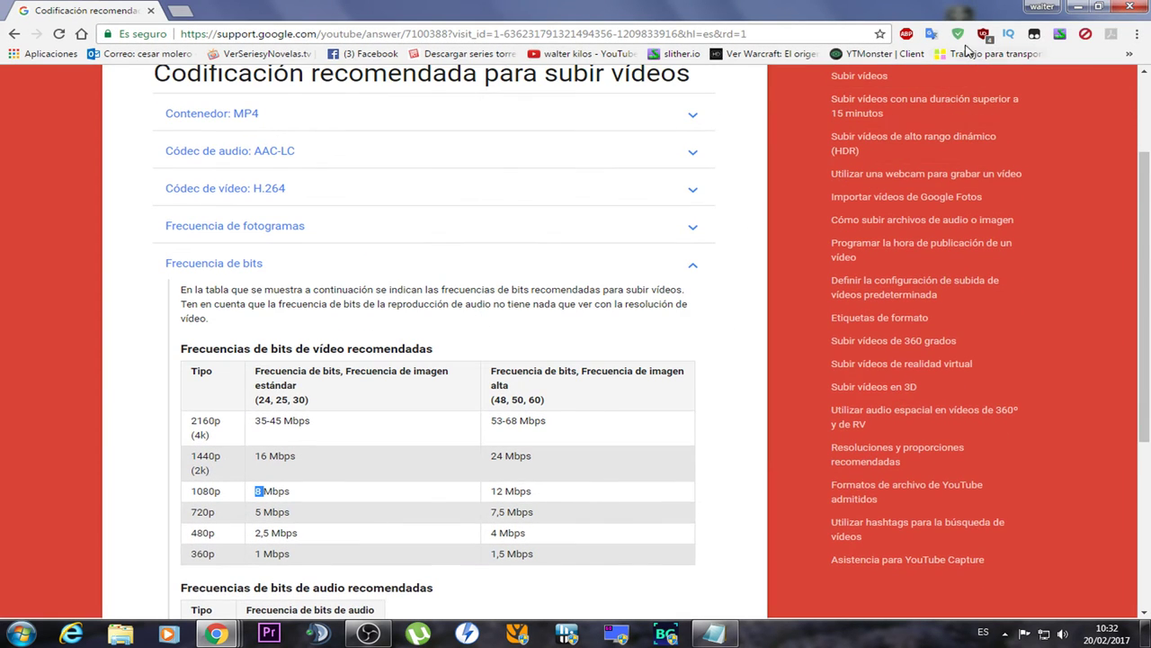
pyautogui.click(1084, 7)
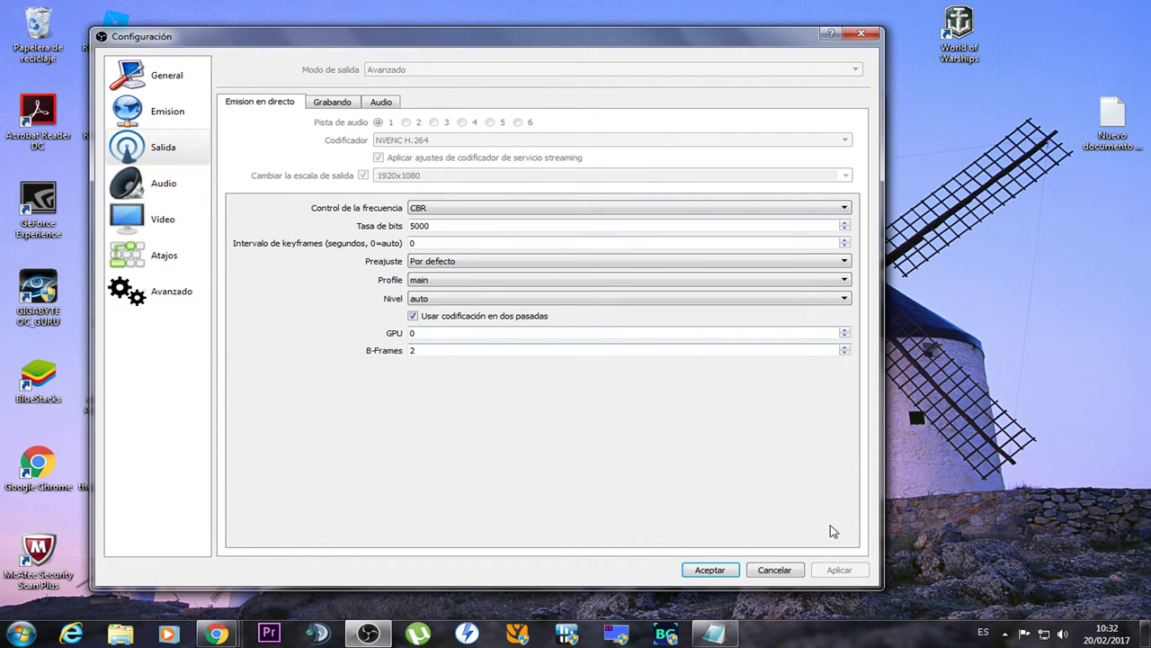
# - Review the audio settings, keep the Philips SPC530NC microphone as the Mic/auxiliar device, and reposition the settings window
pyautogui.click(160, 184)
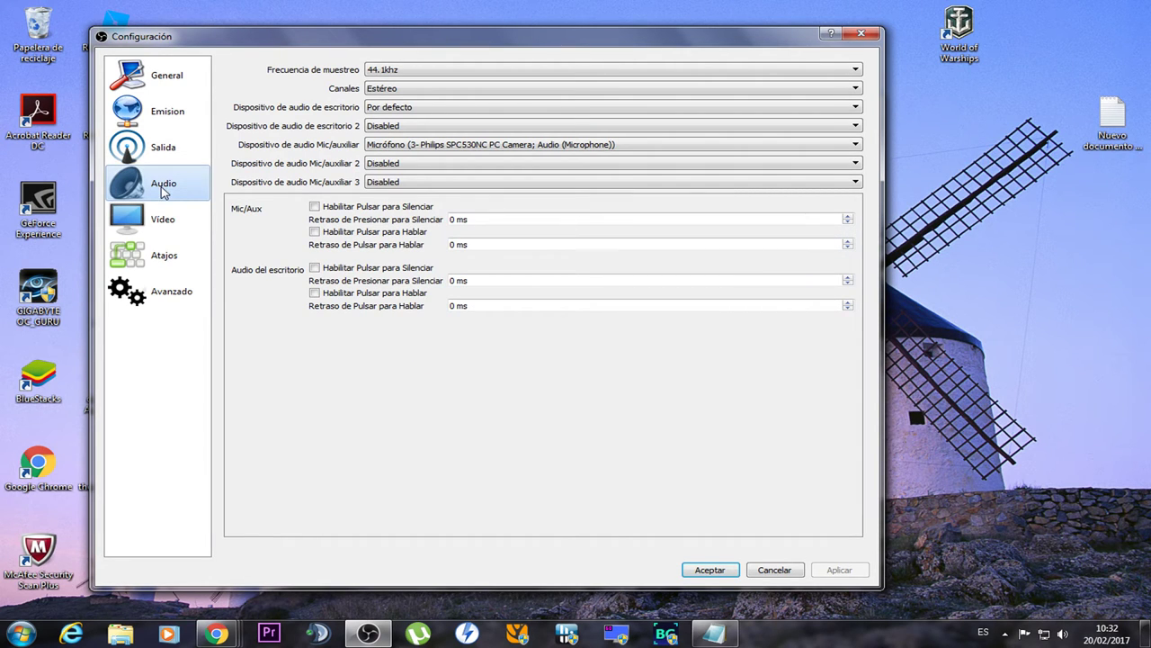
pyautogui.click(459, 146)
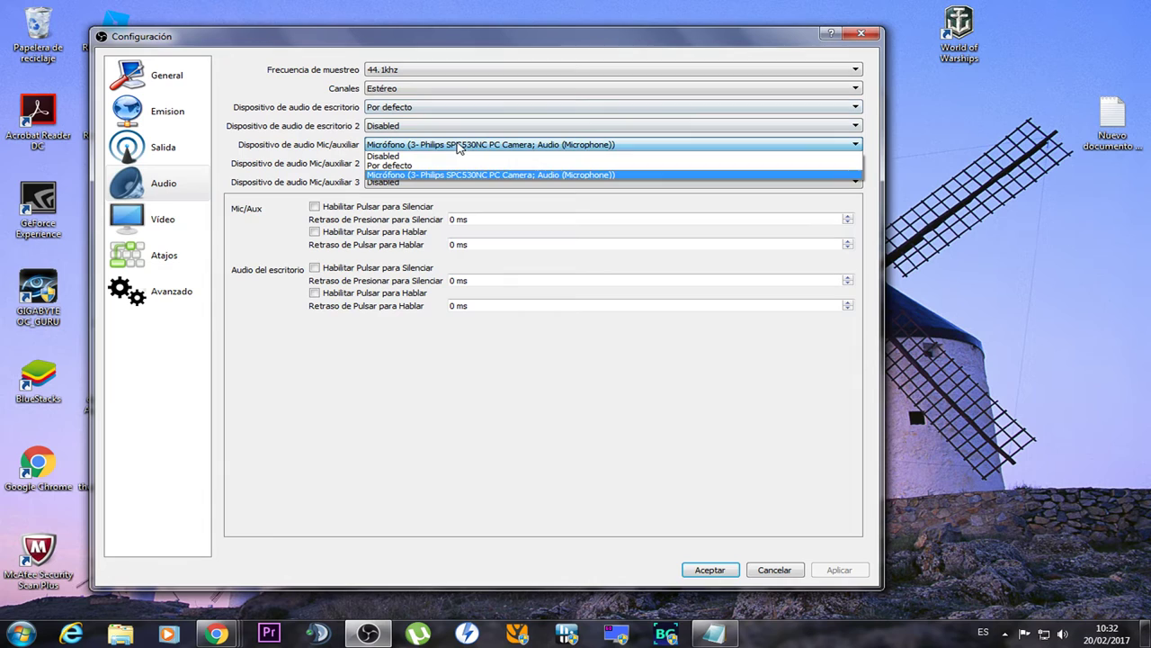
pyautogui.click(405, 179)
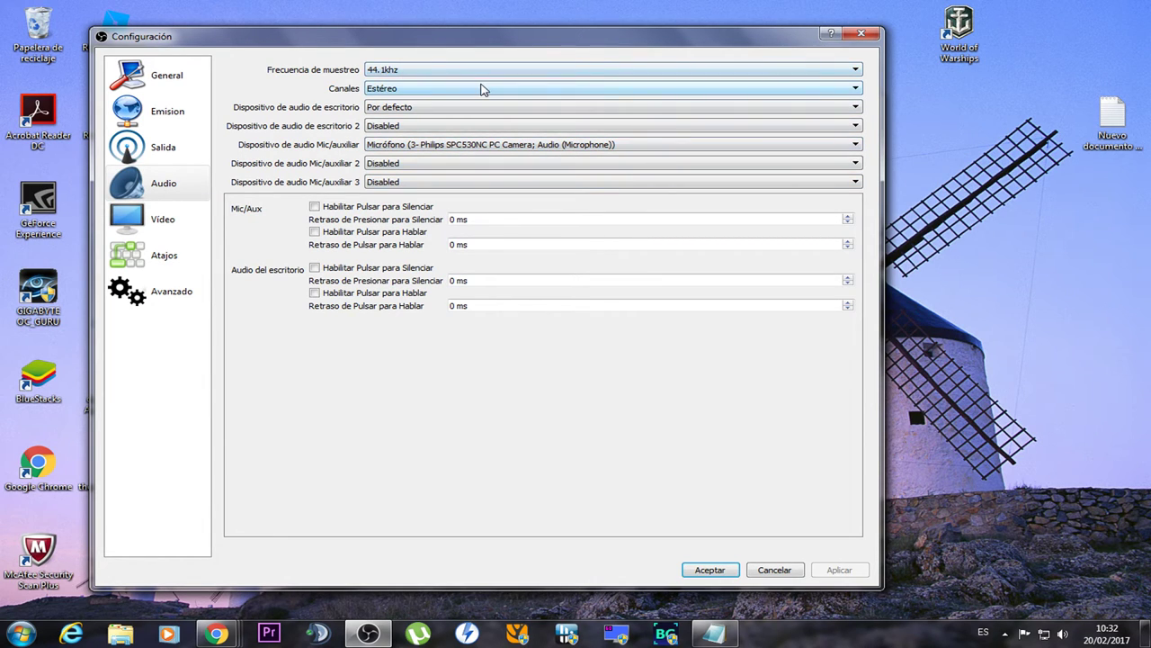
pyautogui.moveTo(449, 36); pyautogui.dragTo(506, 55)
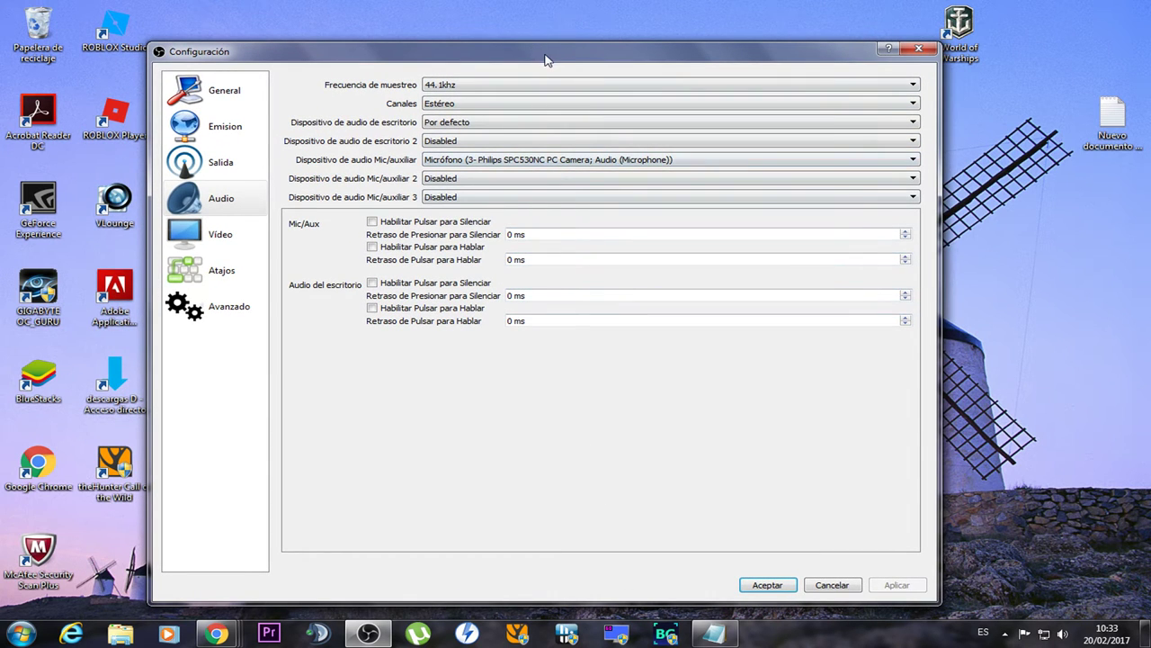
pyautogui.moveTo(545, 54)
pyautogui.mouseDown()
pyautogui.moveTo(568, 49)
pyautogui.moveTo(542, 65)
pyautogui.mouseUp()
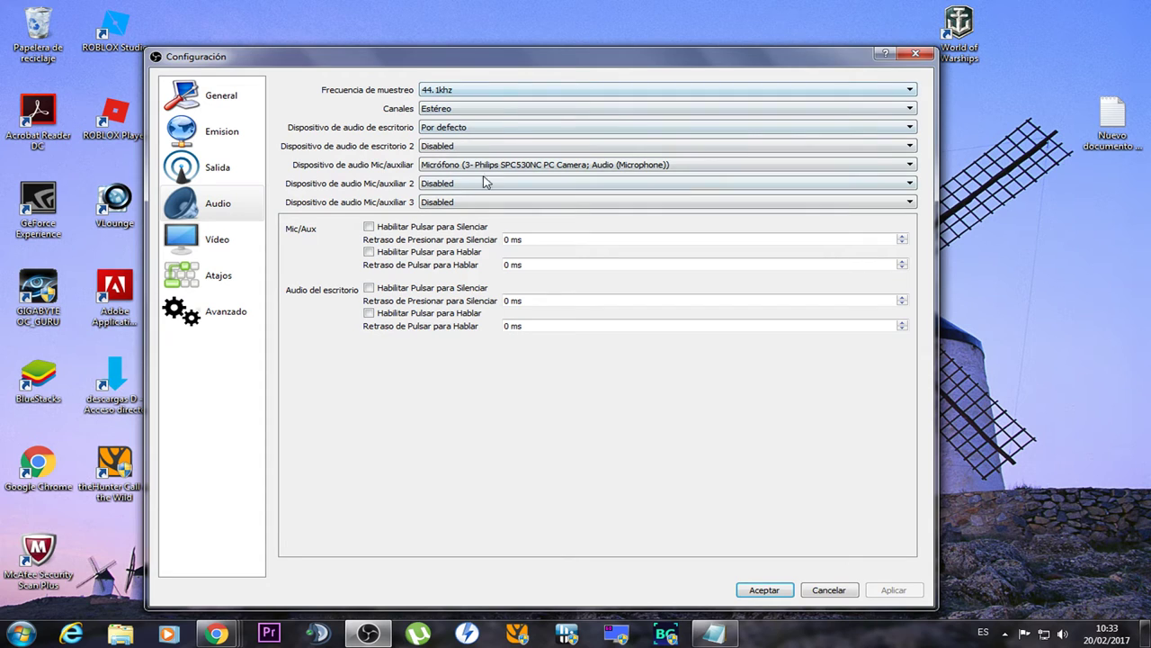
# - Review the video resolution and FPS settings, comparing them with the output scaling in the Salida settings
pyautogui.click(203, 240)
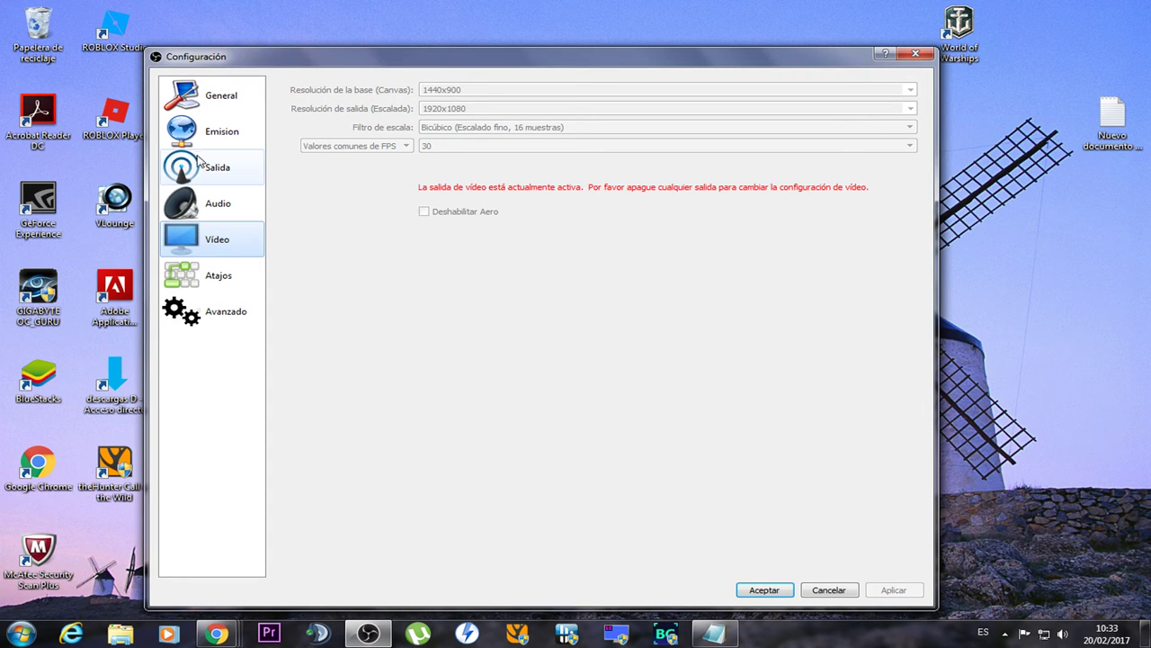
pyautogui.click(221, 169)
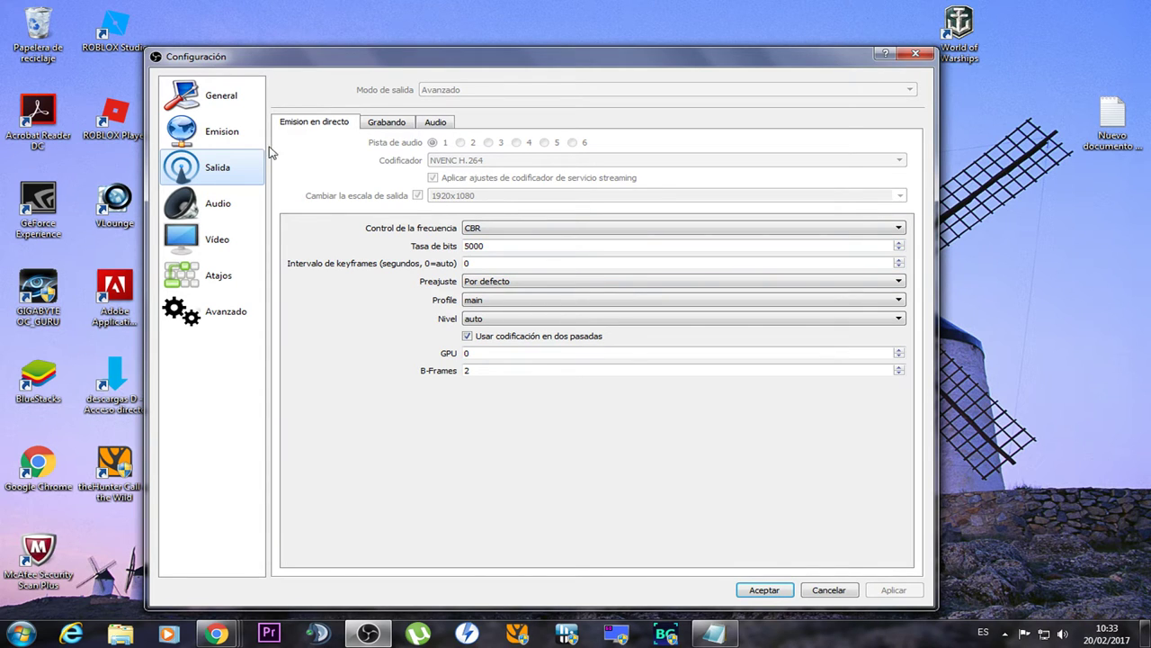
pyautogui.click(218, 241)
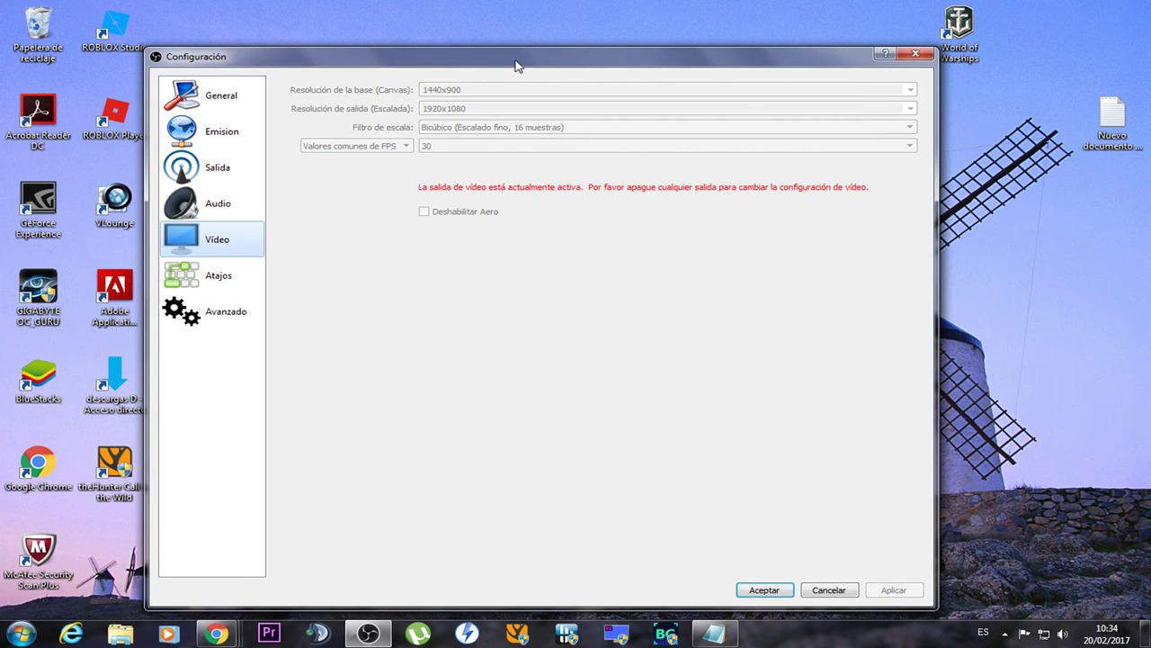
# - Make the settings window smaller and reposition it over the main OBS window, keeping the video settings in view
pyautogui.moveTo(513, 64); pyautogui.dragTo(584, 76)
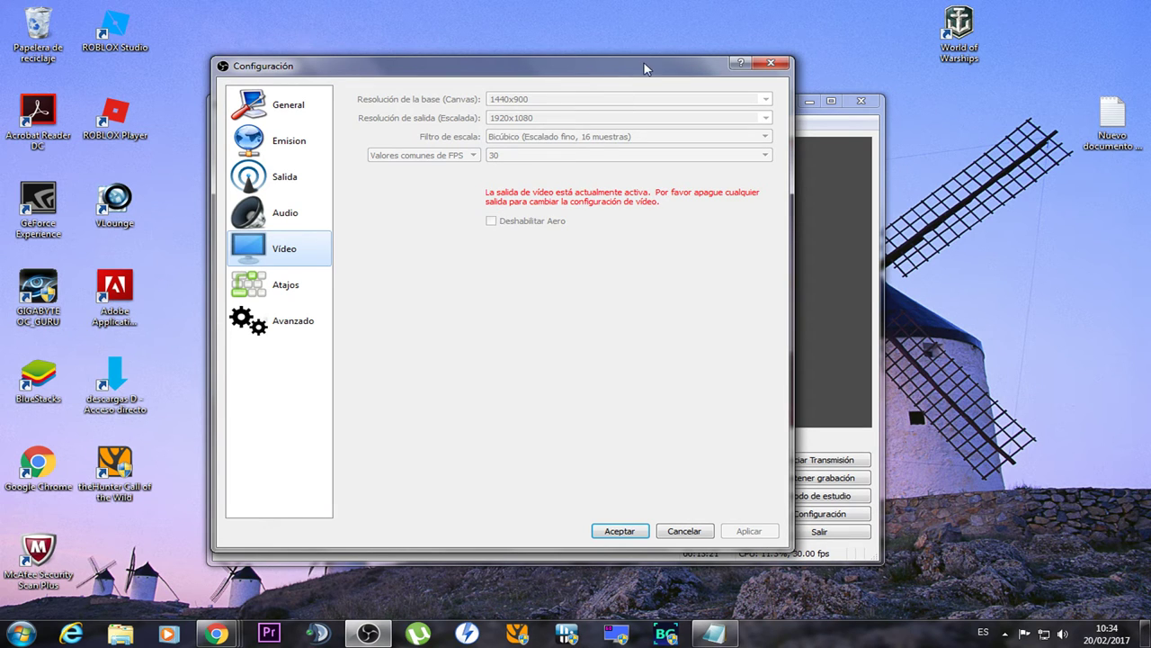
pyautogui.moveTo(644, 68); pyautogui.dragTo(661, 77)
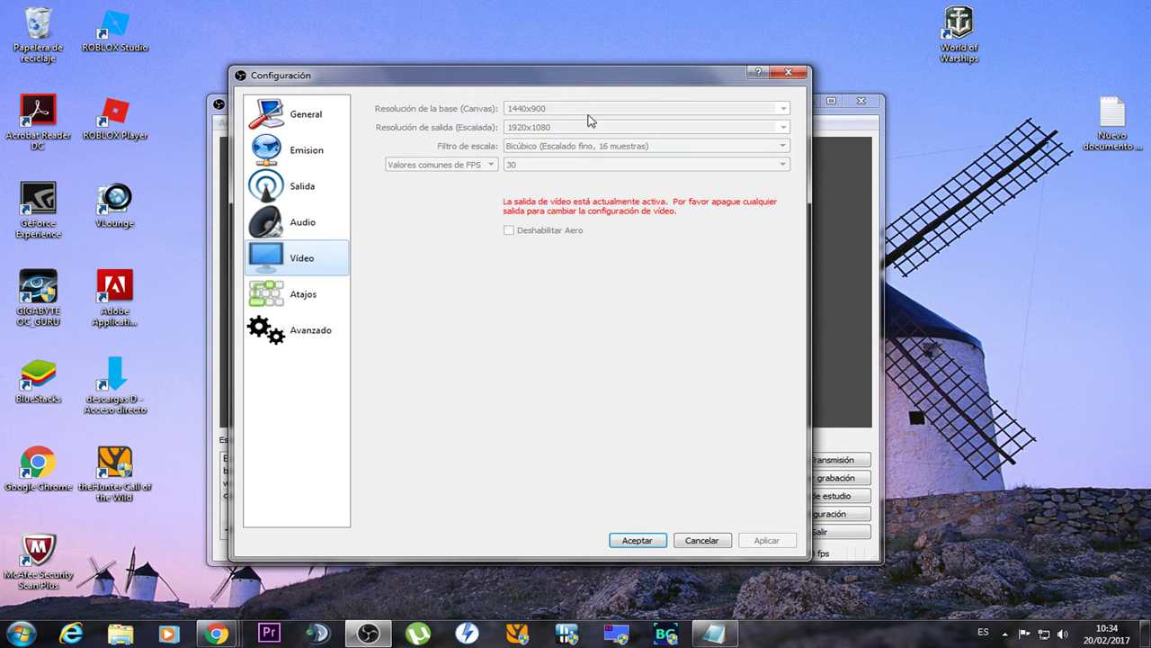
pyautogui.moveTo(563, 86); pyautogui.dragTo(592, 79)
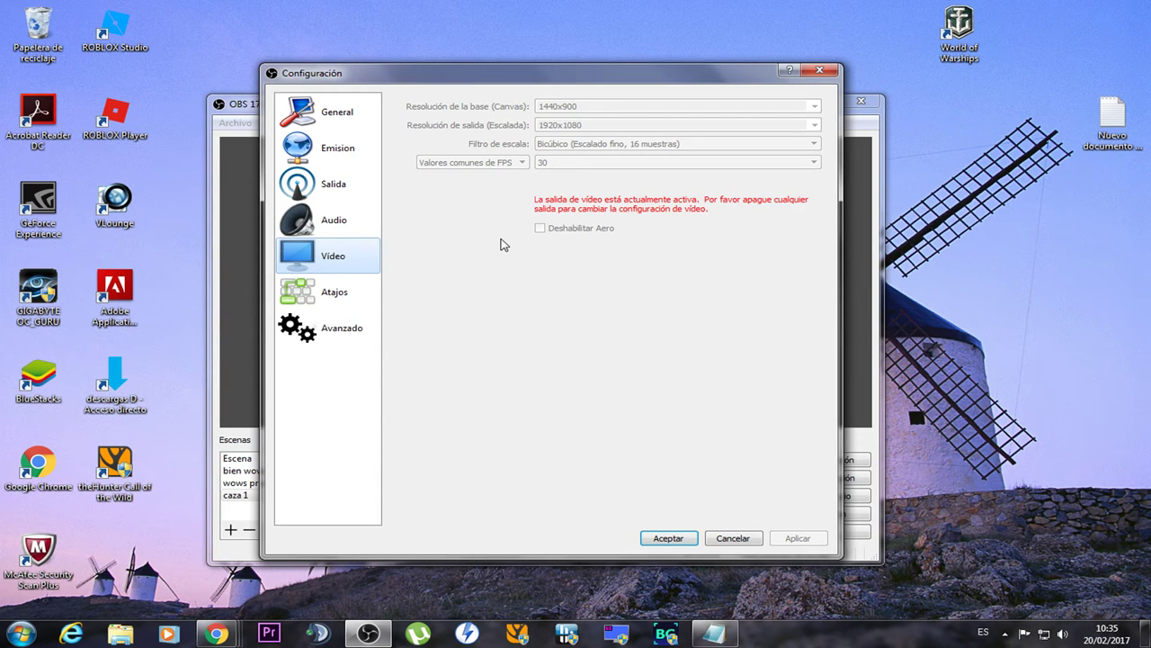
pyautogui.moveTo(517, 82)
pyautogui.mouseDown()
pyautogui.moveTo(531, 85)
pyautogui.moveTo(530, 73)
pyautogui.mouseUp()
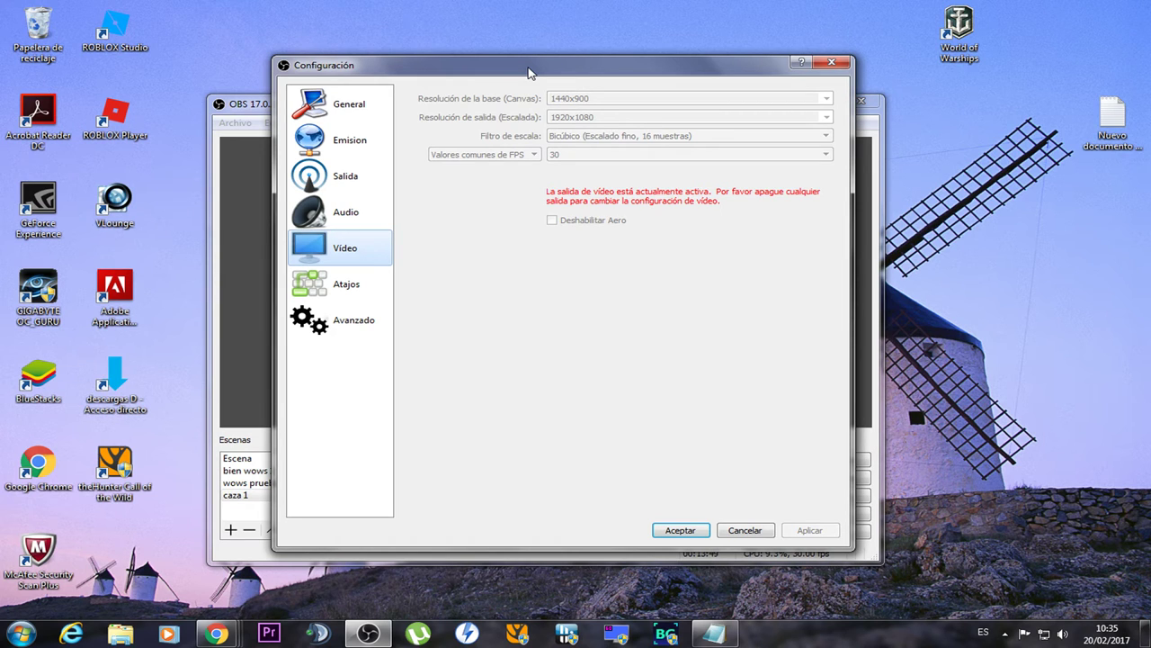
pyautogui.moveTo(528, 72); pyautogui.dragTo(532, 76)
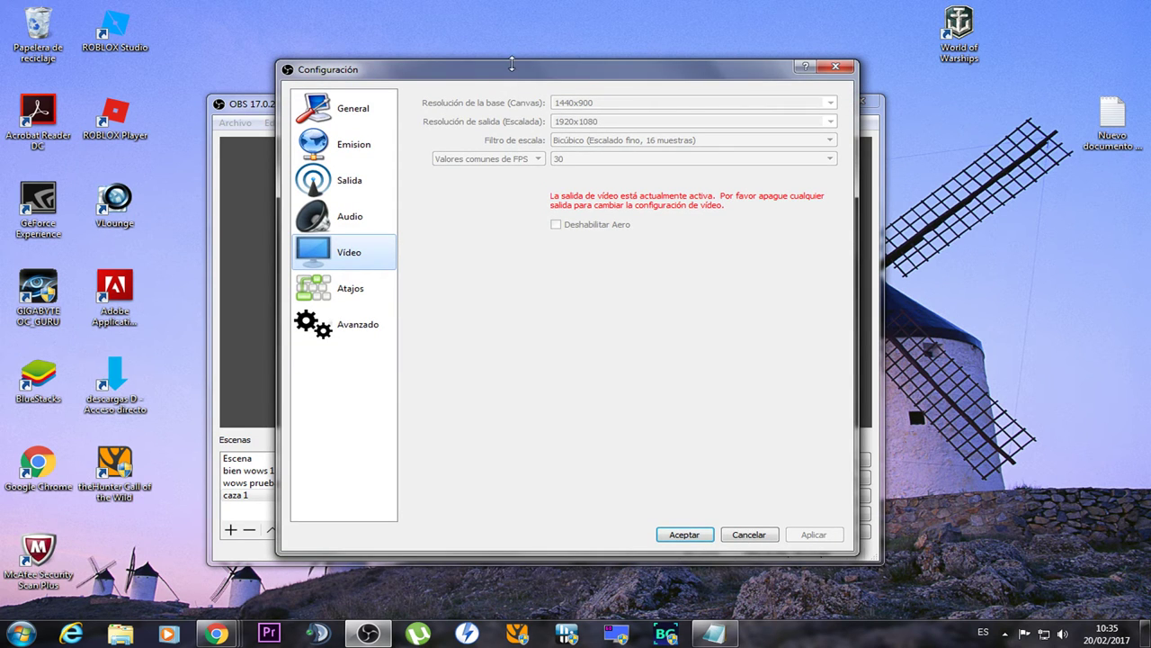
pyautogui.moveTo(533, 77); pyautogui.dragTo(547, 72)
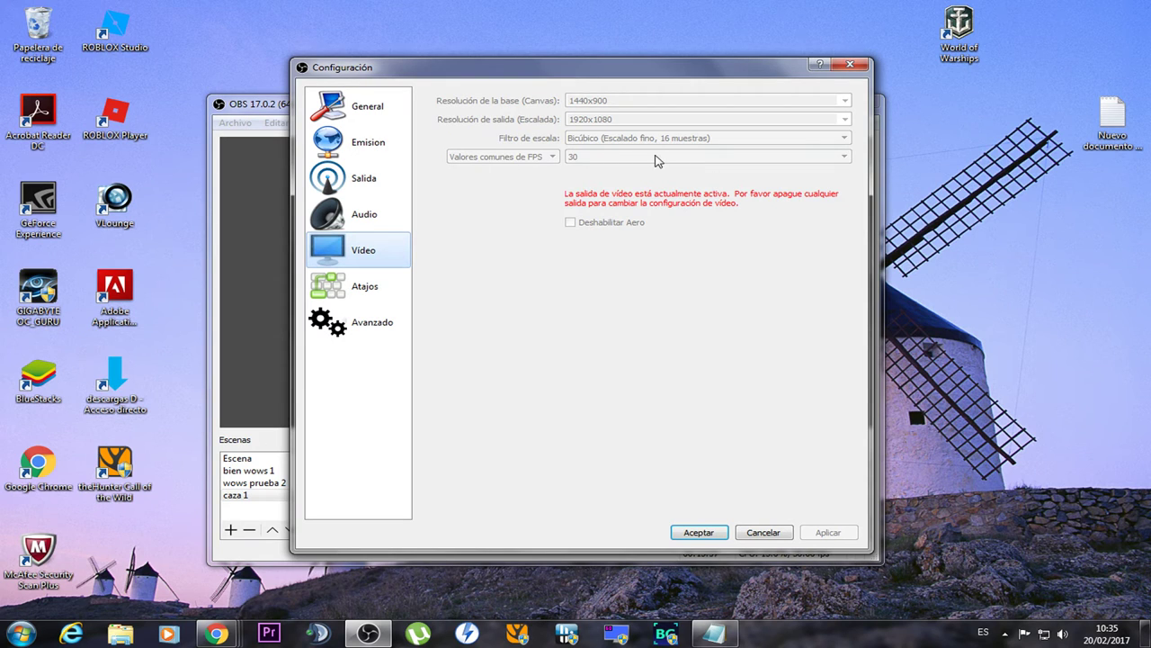
# - Review the recording hotkeys and the advanced settings, keeping process priority Normal and the IP binding at Por defecto
pyautogui.click(330, 283)
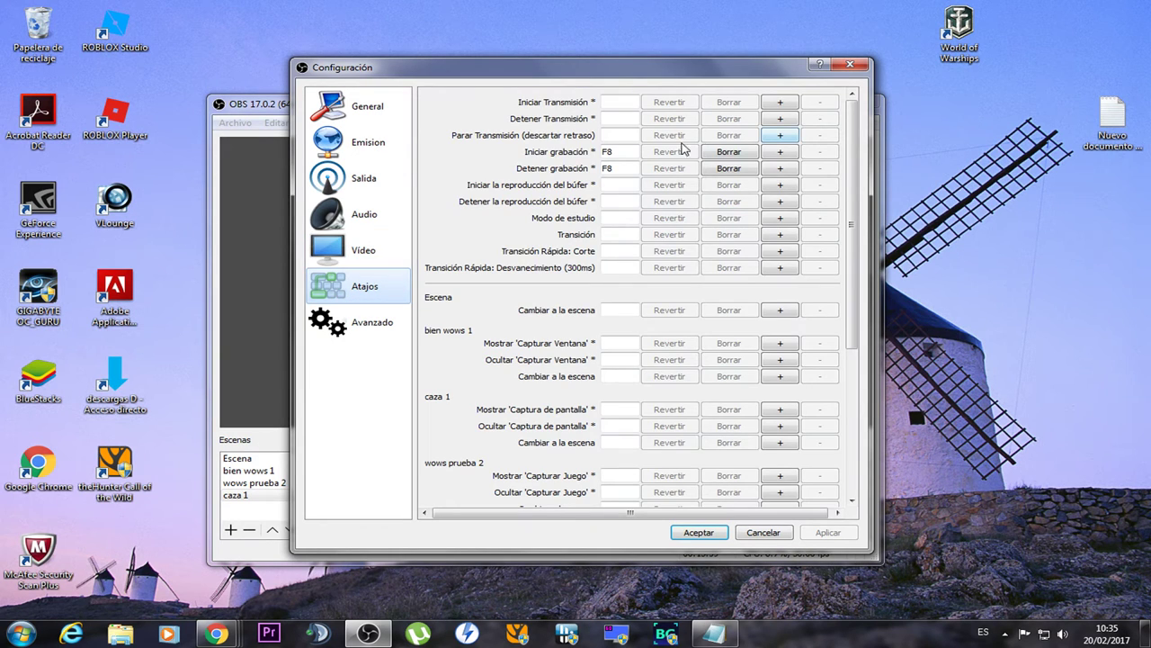
pyautogui.click(620, 151)
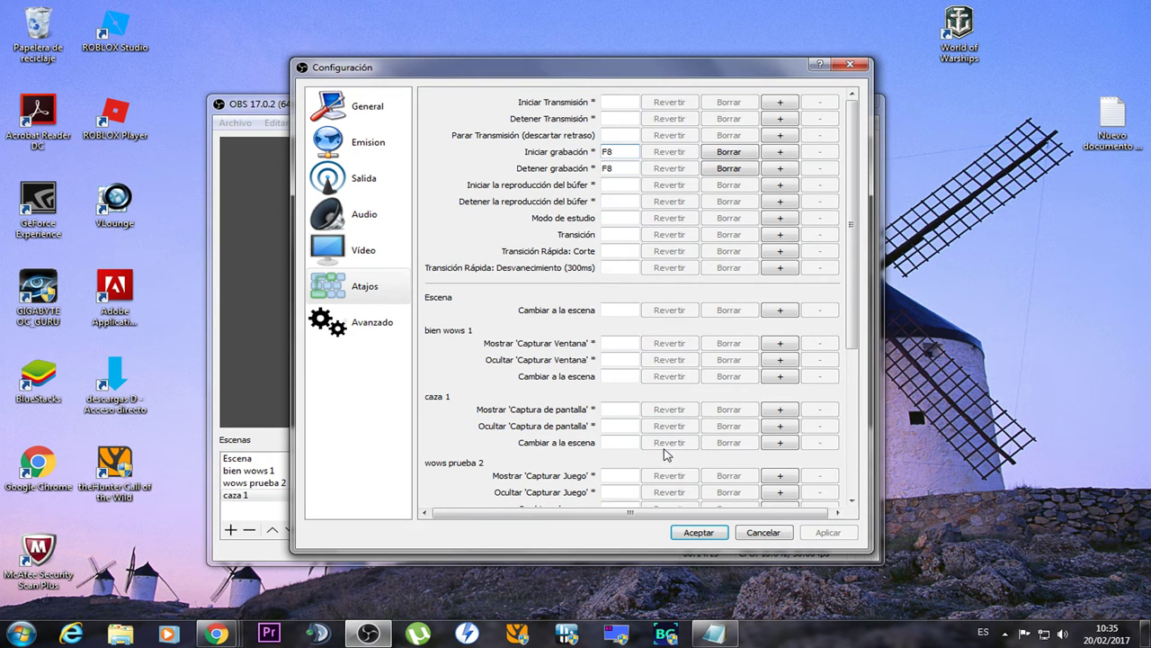
pyautogui.click(378, 331)
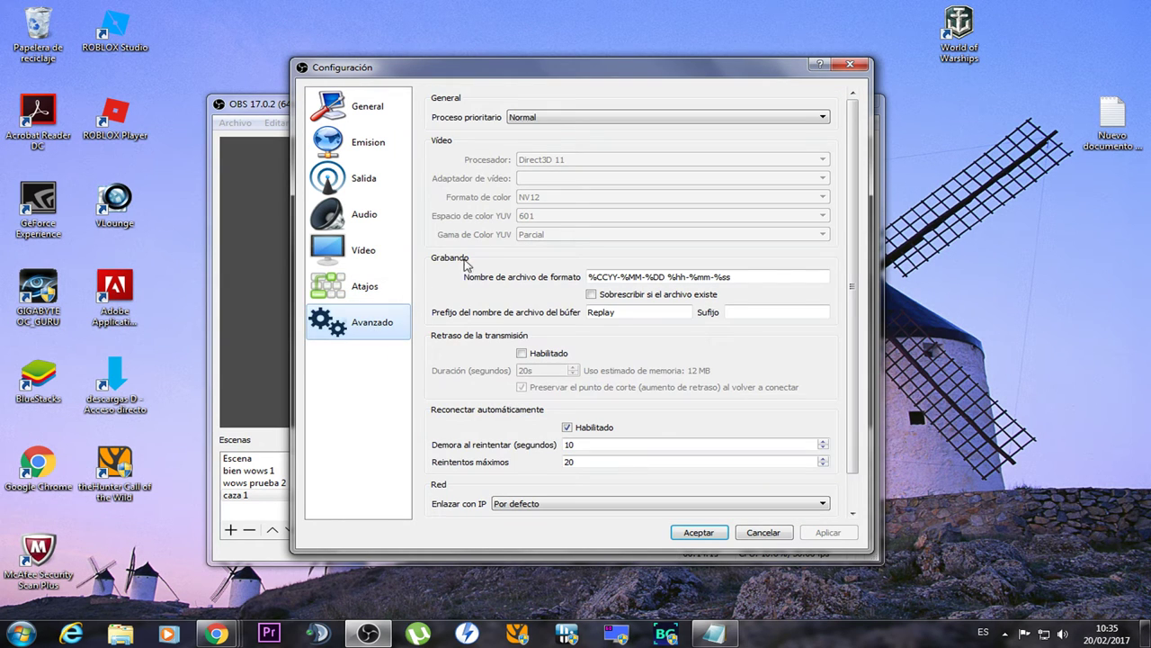
pyautogui.click(558, 119)
pyautogui.click(561, 118)
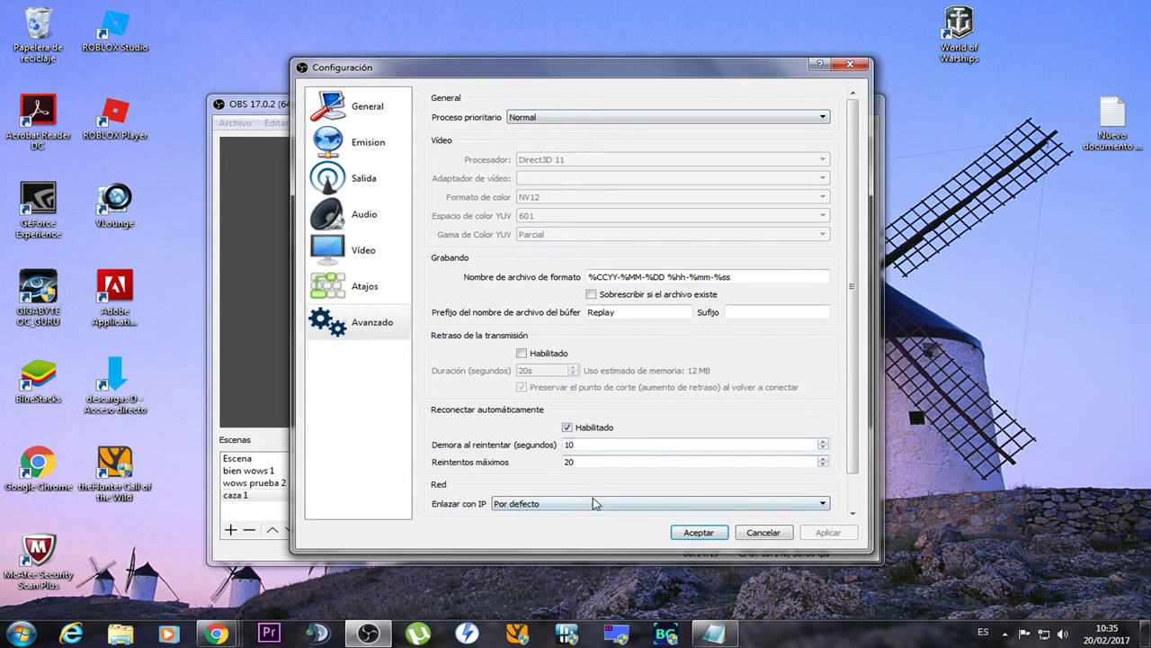
pyautogui.click(536, 504)
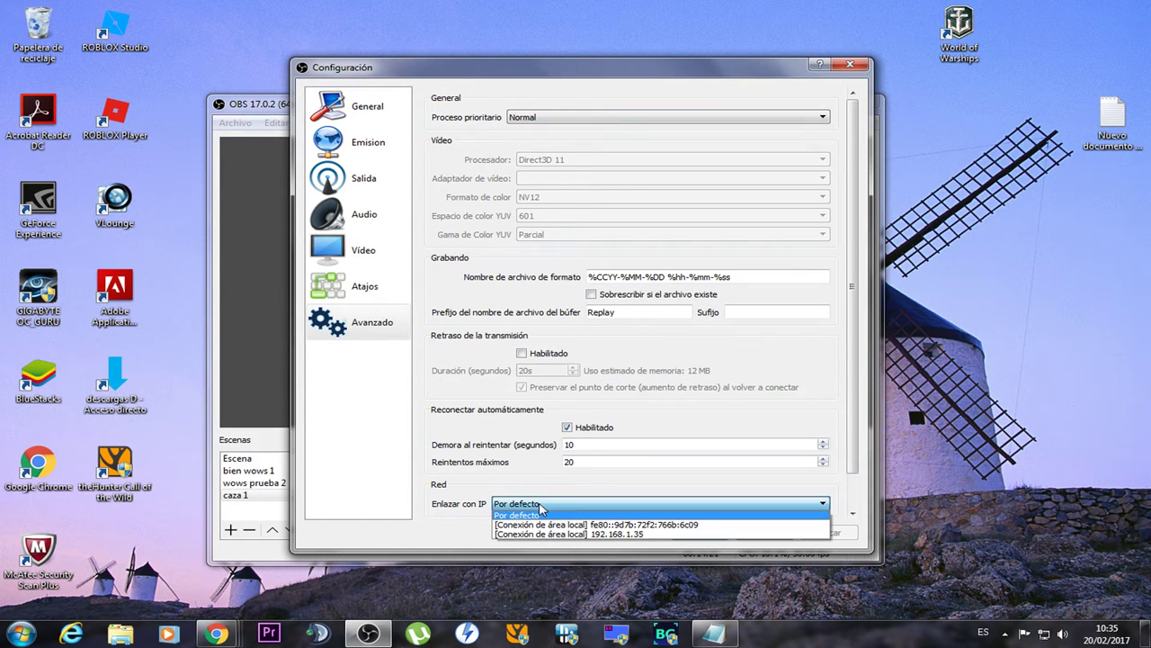
pyautogui.click(537, 504)
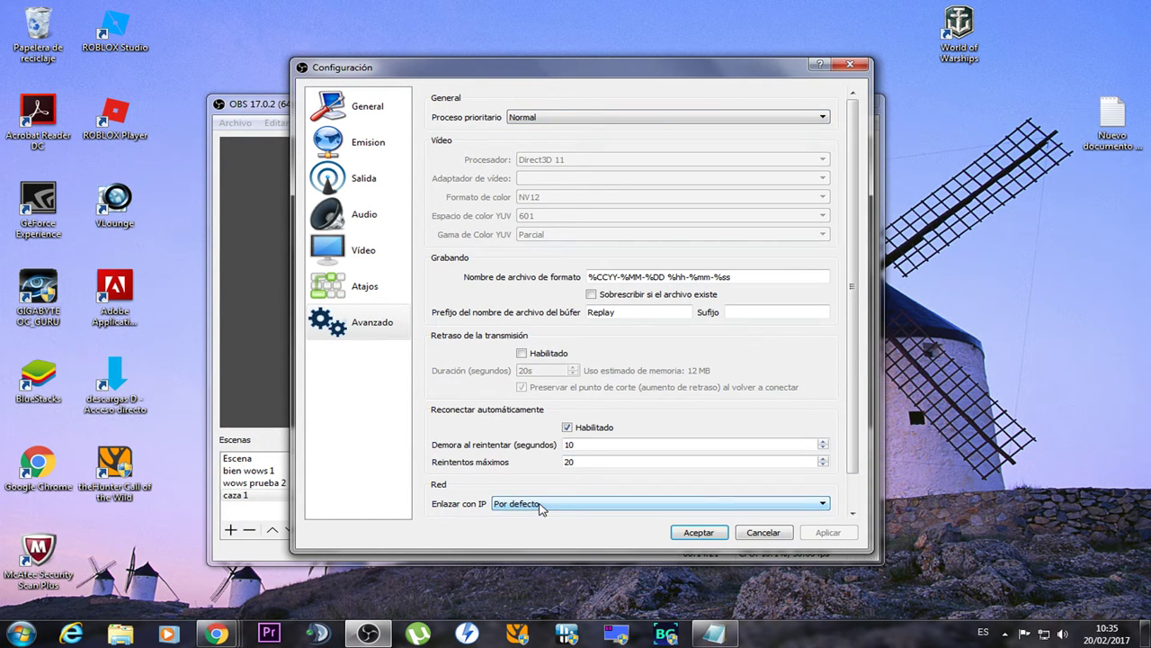
# - Review the streaming, recording and audio output settings and the general settings, and accept the configuration
pyautogui.click(347, 146)
pyautogui.click(365, 180)
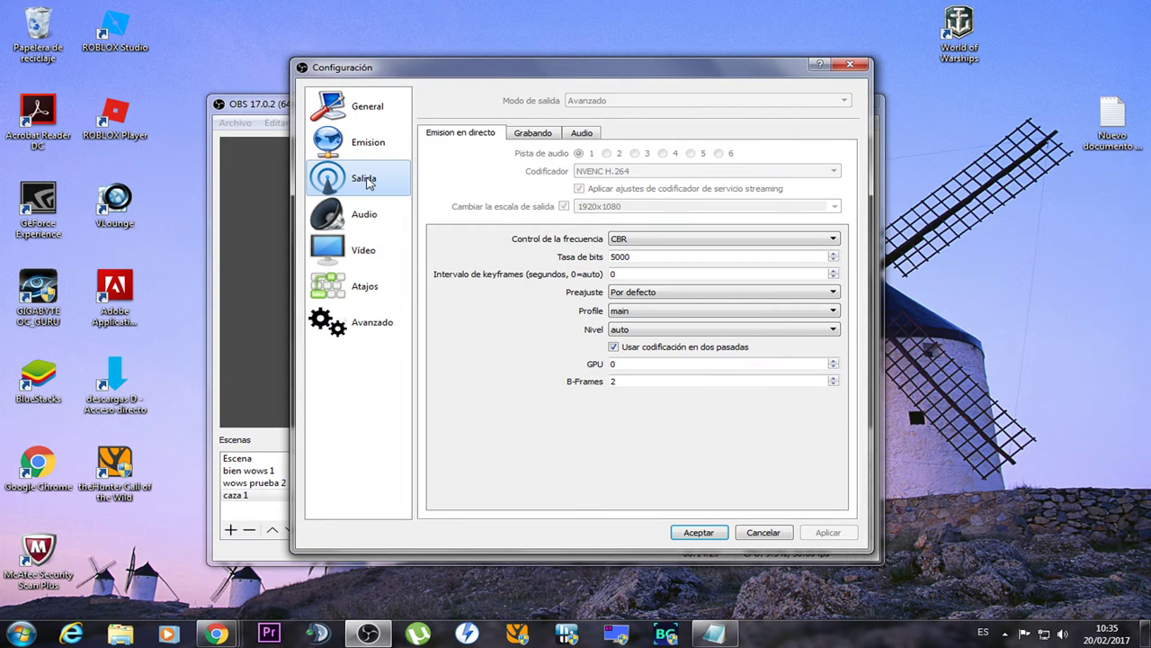
pyautogui.click(650, 256)
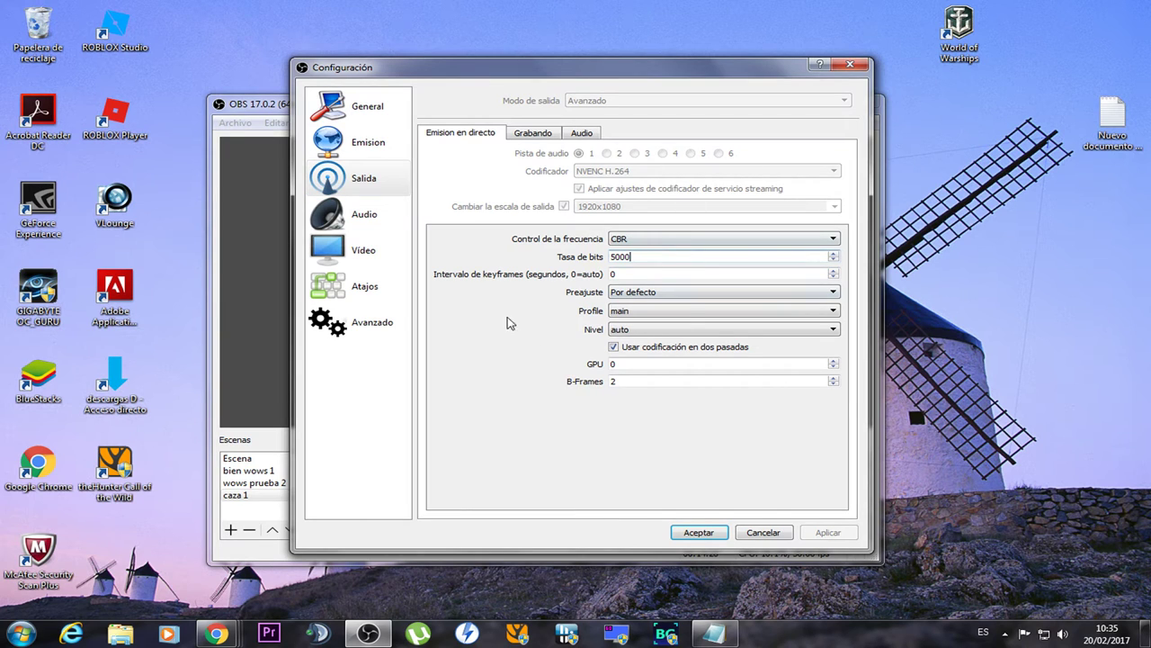
pyautogui.click(538, 133)
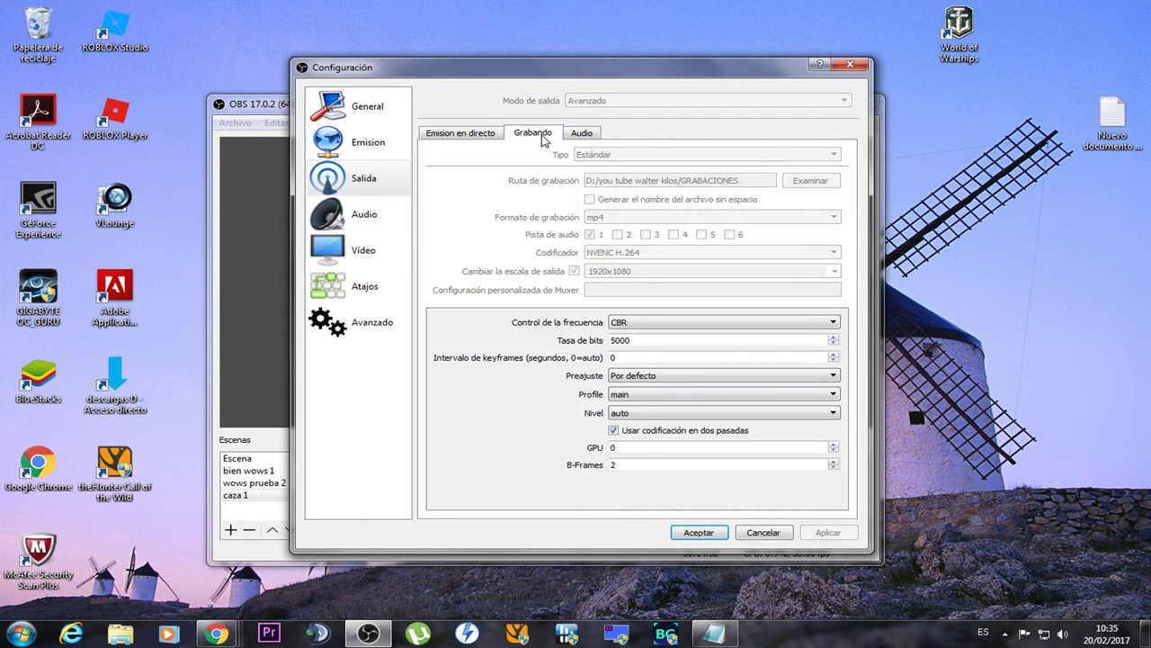
pyautogui.click(576, 133)
pyautogui.click(517, 135)
pyautogui.click(397, 107)
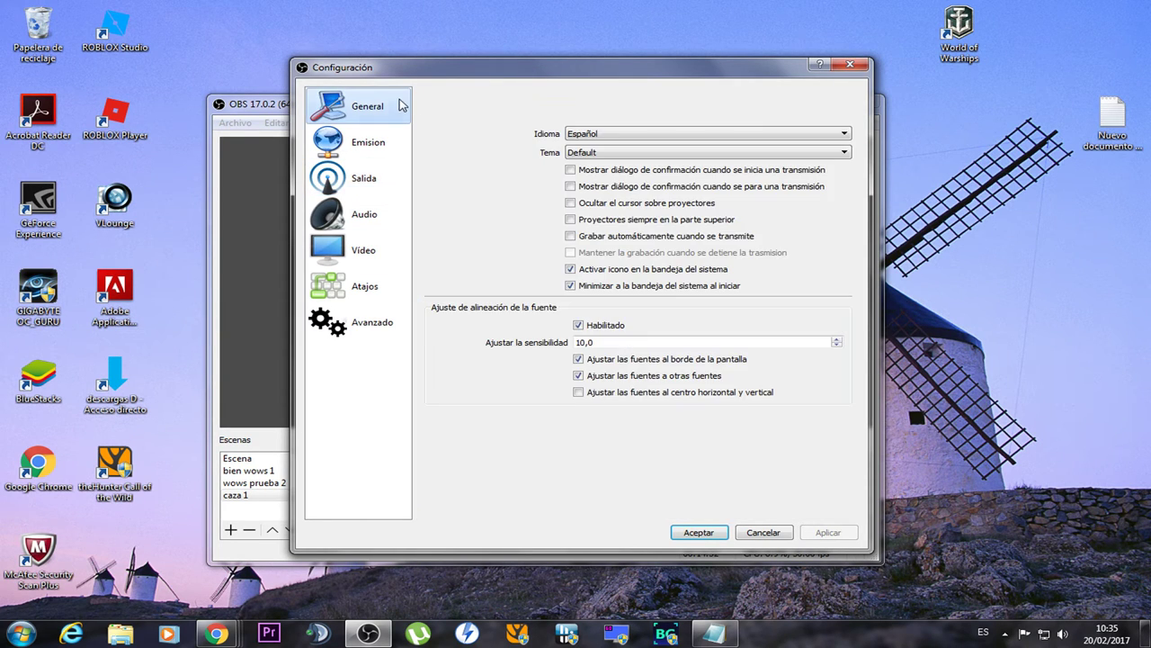
pyautogui.click(689, 531)
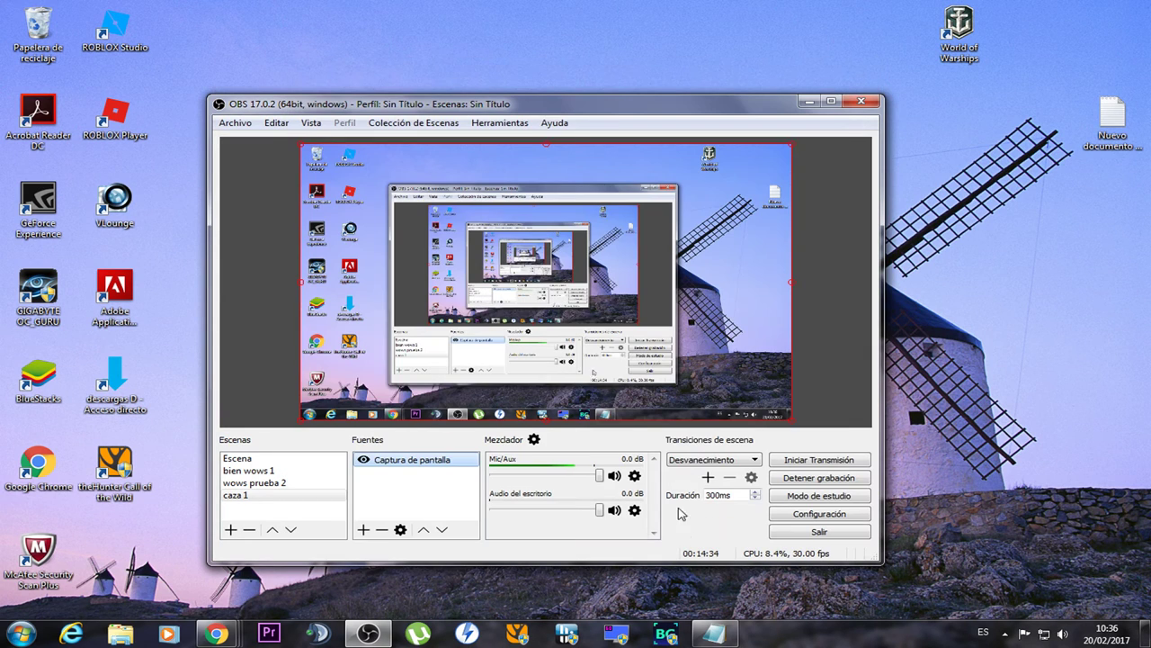
# - Reposition the OBS window, select the caza 1 scene and try adding a new scene
pyautogui.moveTo(586, 110); pyautogui.dragTo(547, 68)
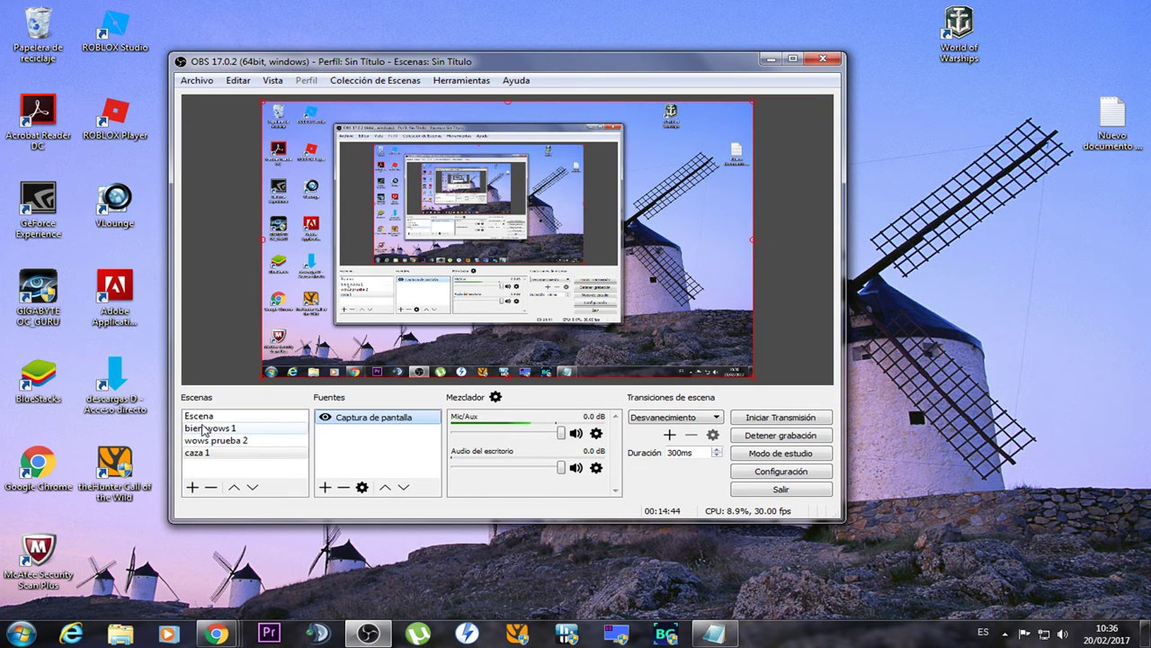
pyautogui.click(207, 452)
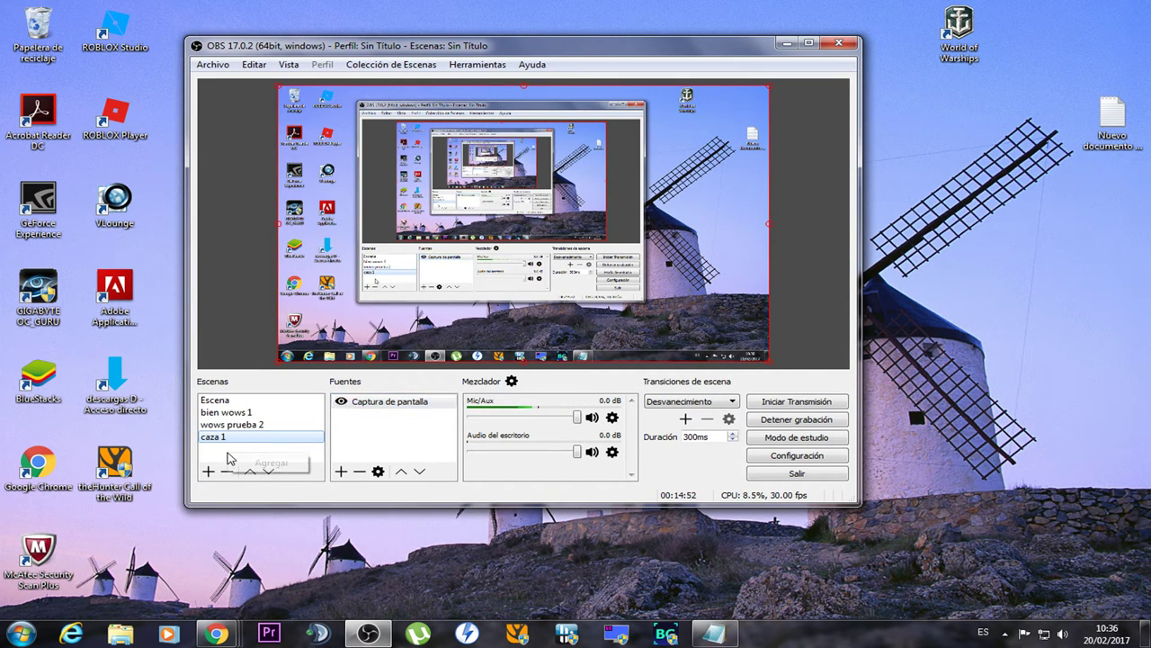
pyautogui.click(208, 470)
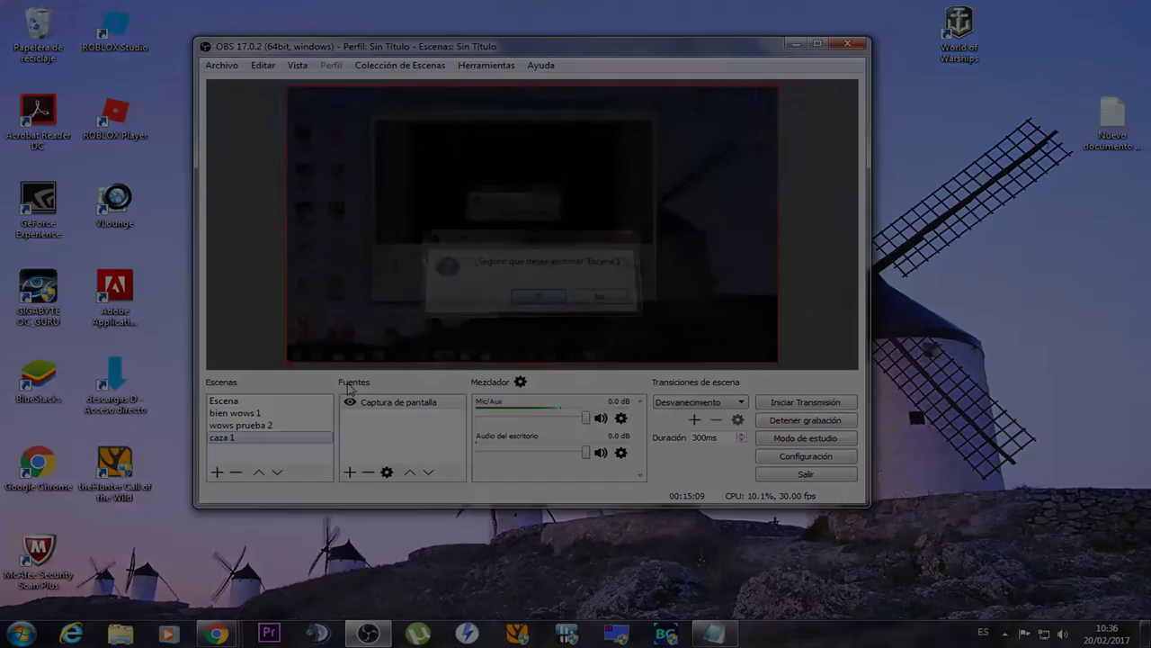
# - Examine the properties of the Captura de pantalla source in the caza 1 scene, including its display and cursor capture options, and close them
pyautogui.click(232, 438)
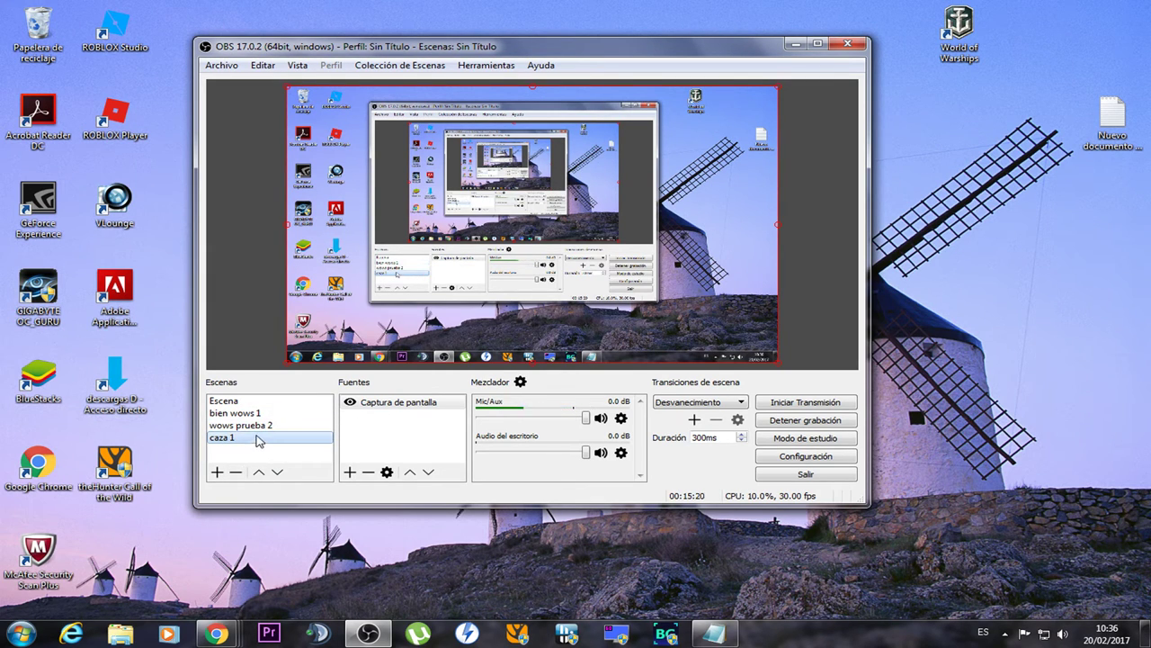
pyautogui.click(382, 404)
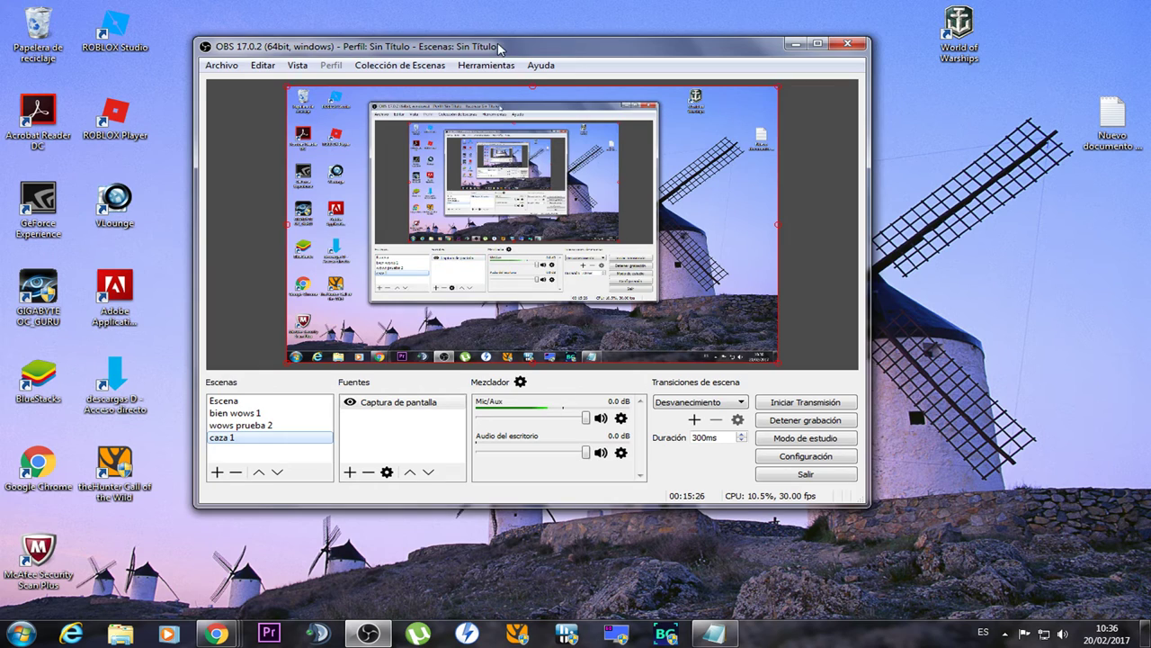
pyautogui.moveTo(499, 47); pyautogui.dragTo(545, 63)
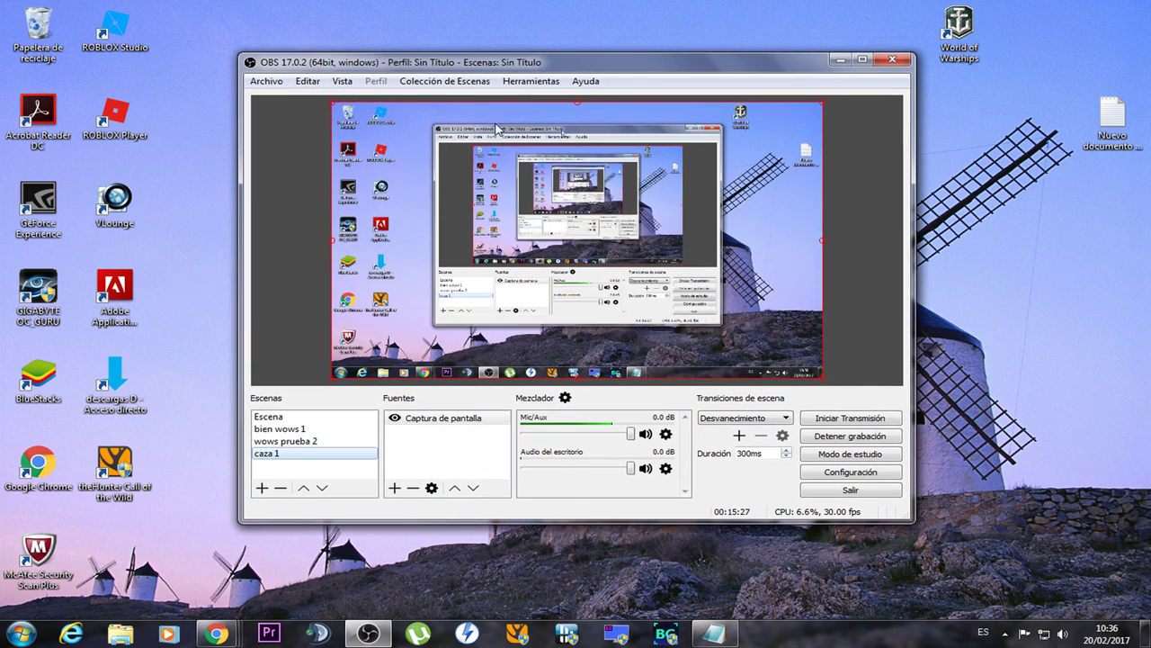
pyautogui.rightClick(450, 420)
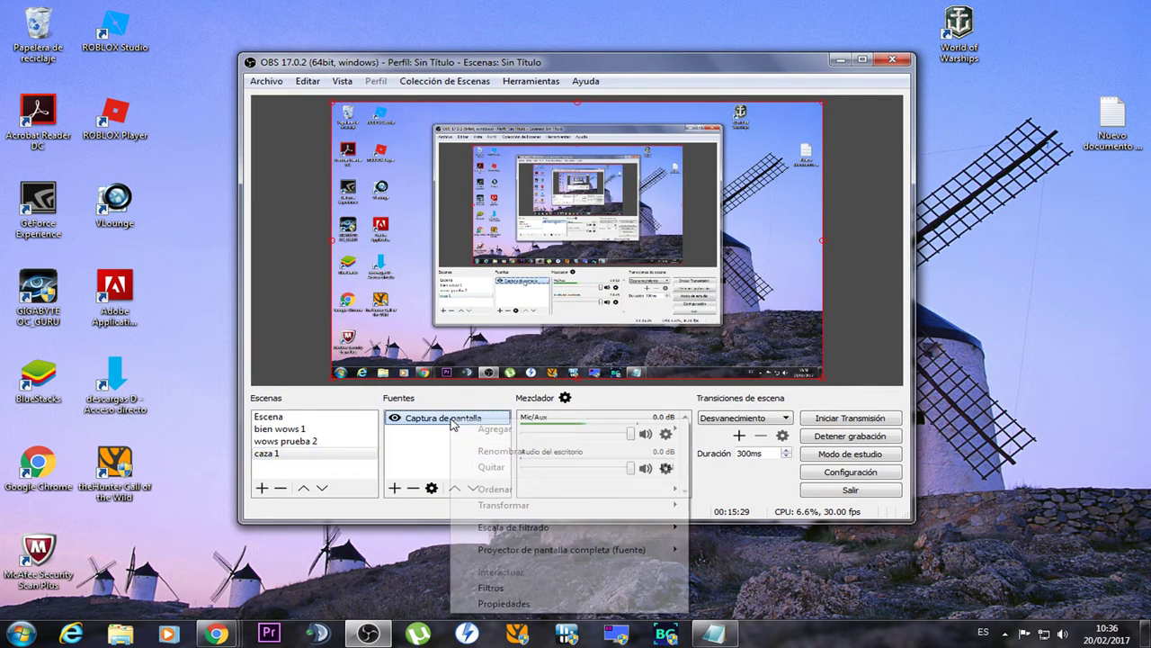
pyautogui.click(502, 605)
pyautogui.moveTo(538, 88); pyautogui.dragTo(456, 106)
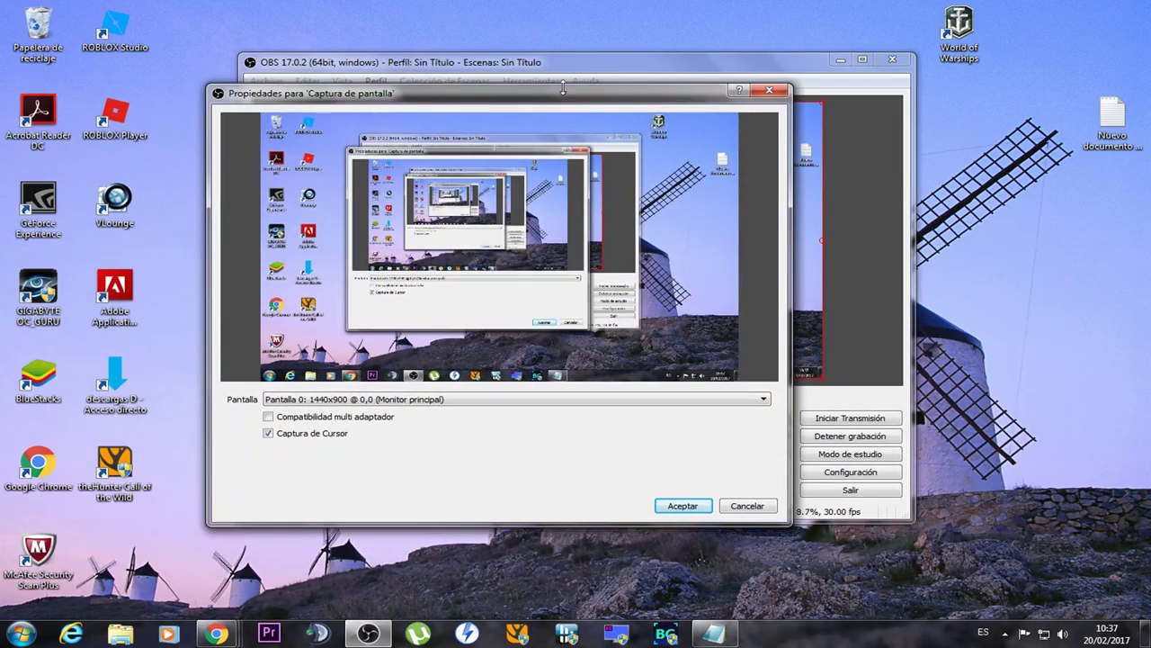
pyautogui.moveTo(567, 102); pyautogui.dragTo(848, 105)
pyautogui.click(1047, 95)
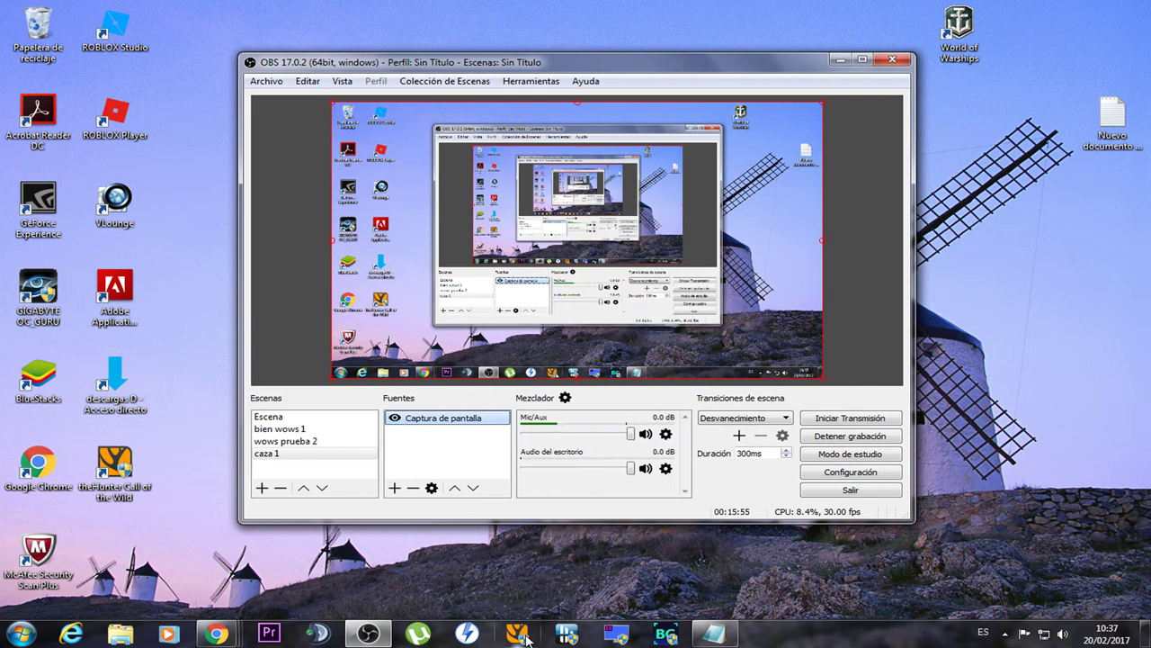
# - Launch the game theHunter Call of the Wild
pyautogui.rightClick(526, 638)
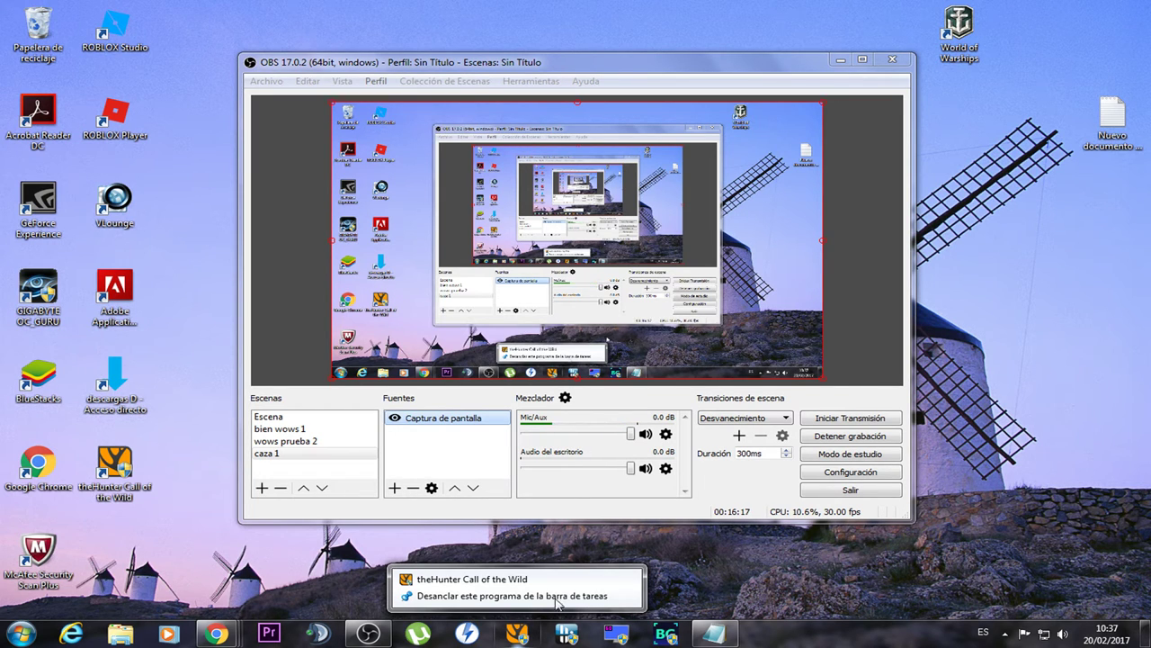
pyautogui.click(523, 637)
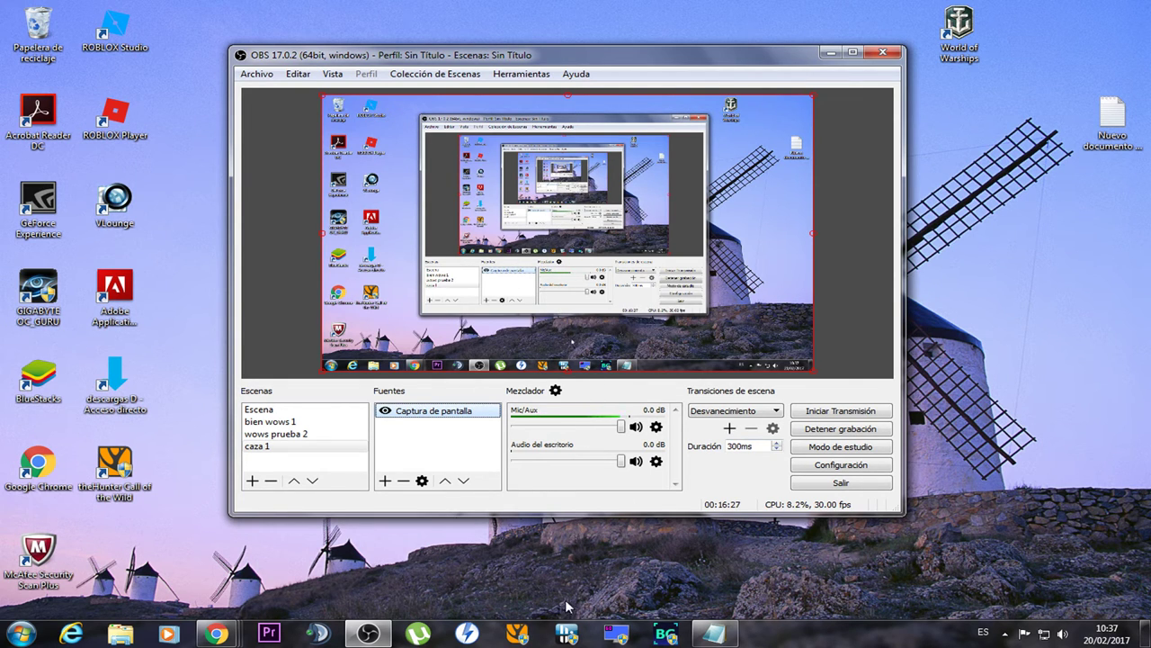
pyautogui.rightClick(520, 633)
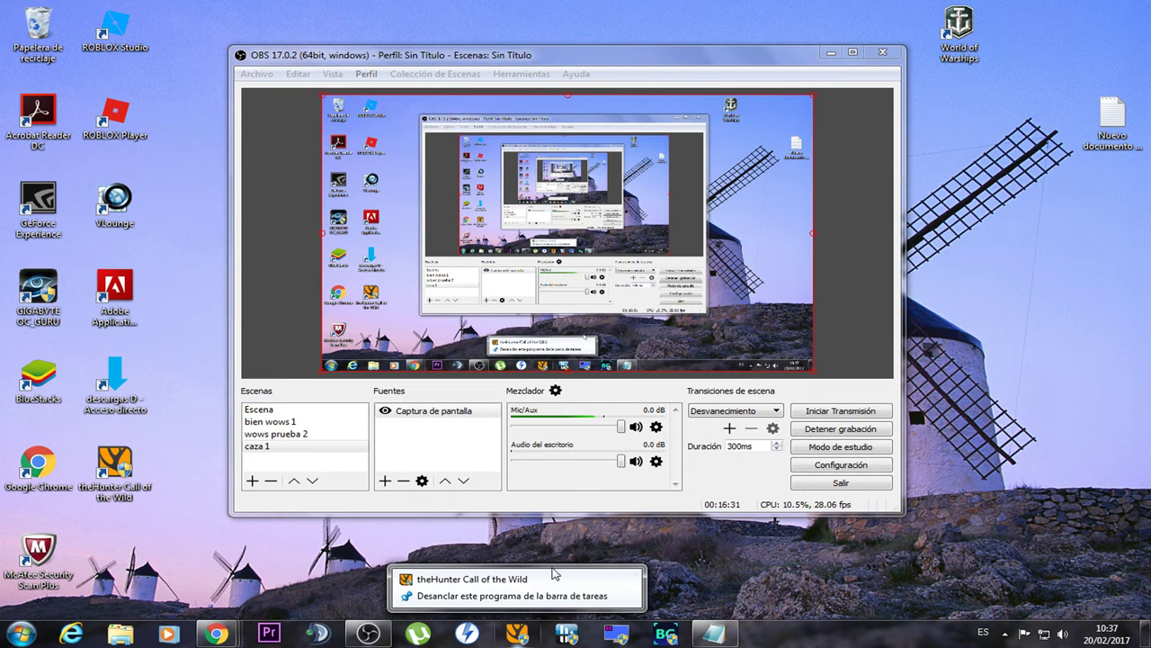
pyautogui.click(486, 579)
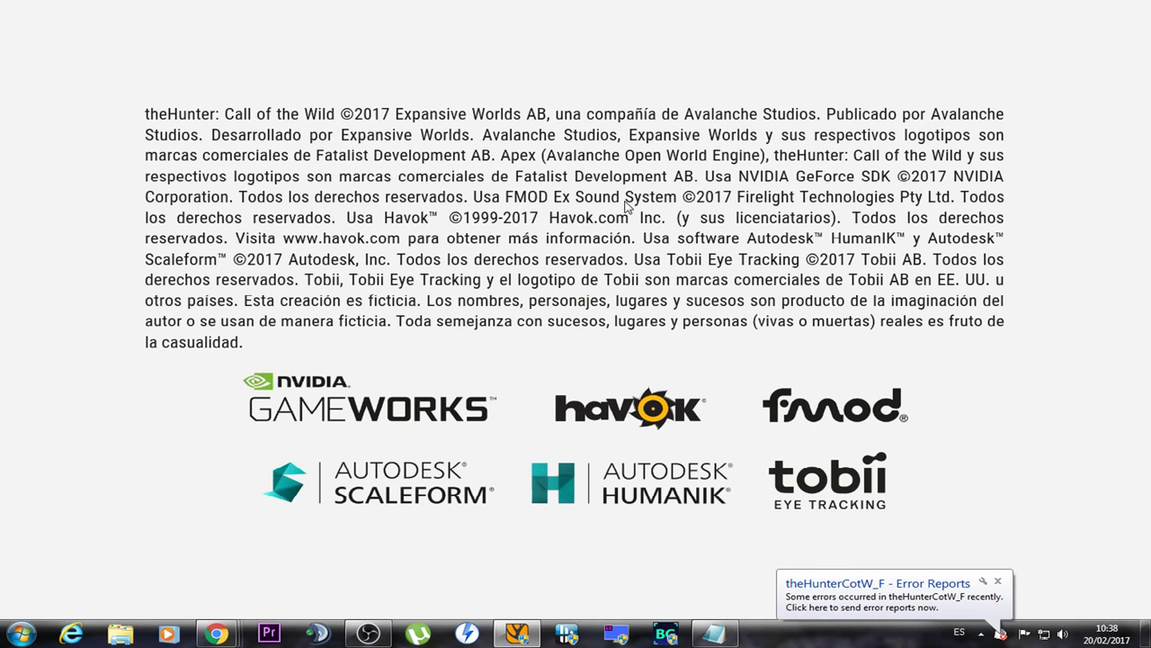
# - Bring up OBS and Borderless Gaming over the game, check theHunter's entry in the favorites, and minimize both windows
pyautogui.click(368, 635)
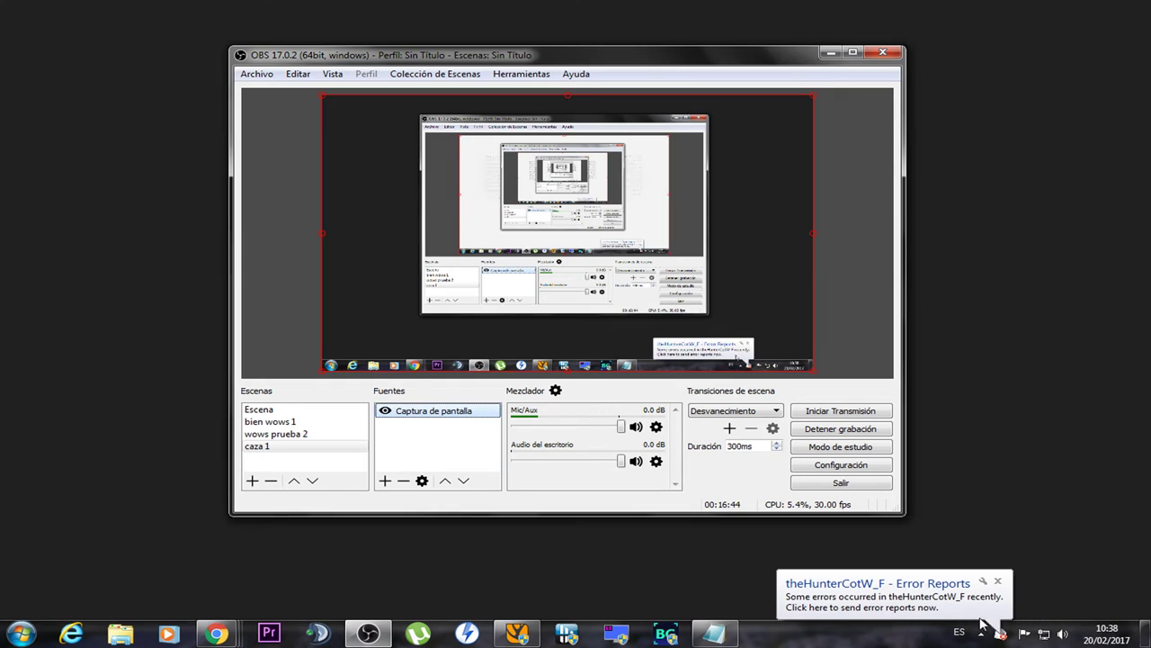
pyautogui.click(665, 634)
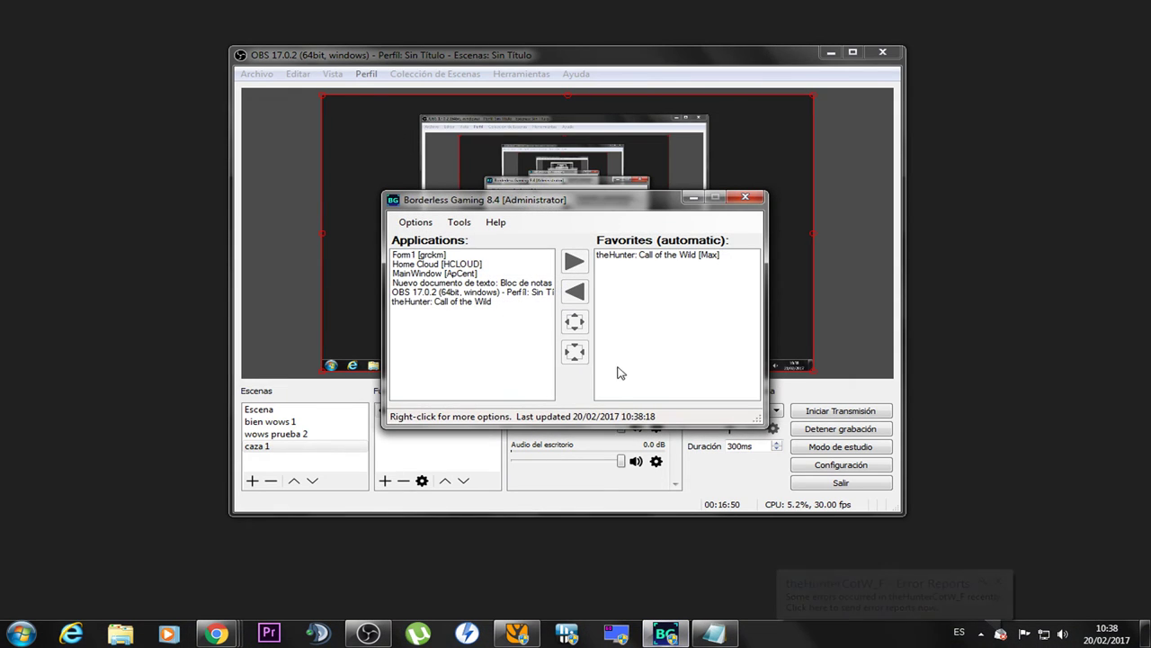
pyautogui.moveTo(649, 200); pyautogui.dragTo(936, 228)
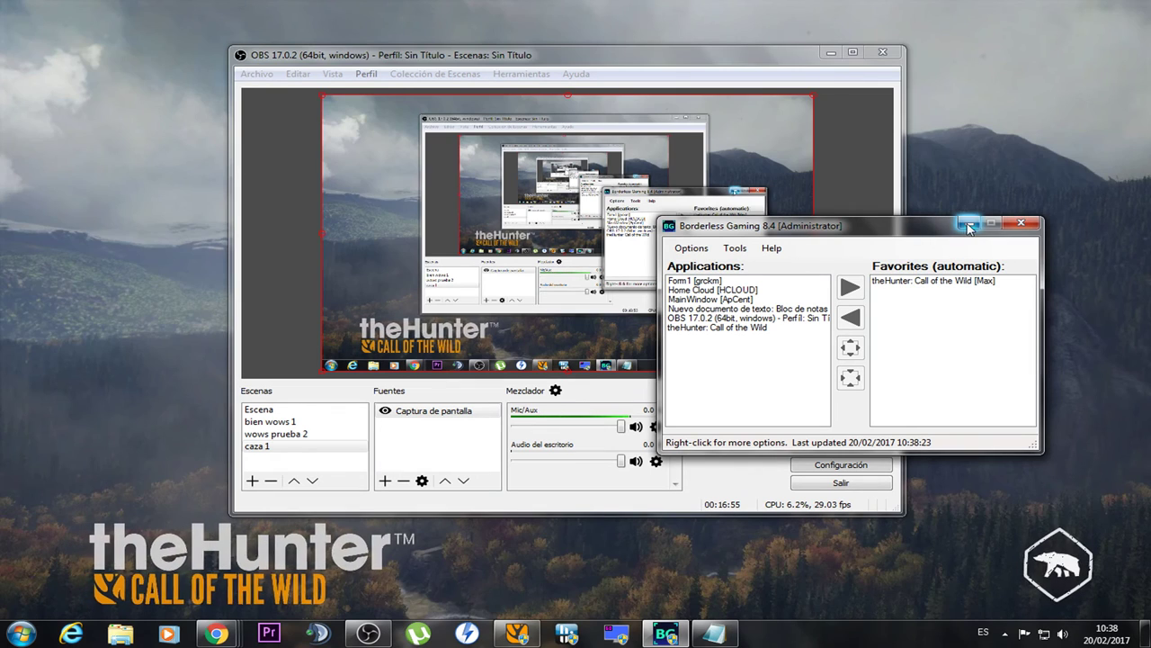
pyautogui.click(967, 224)
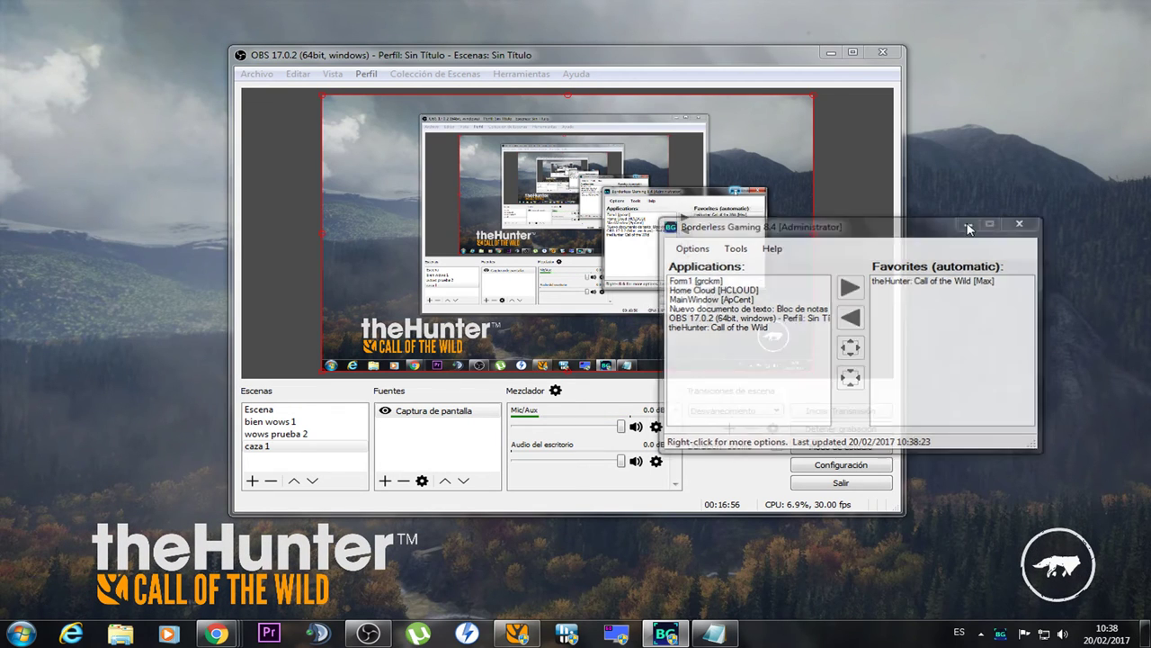
pyautogui.click(833, 56)
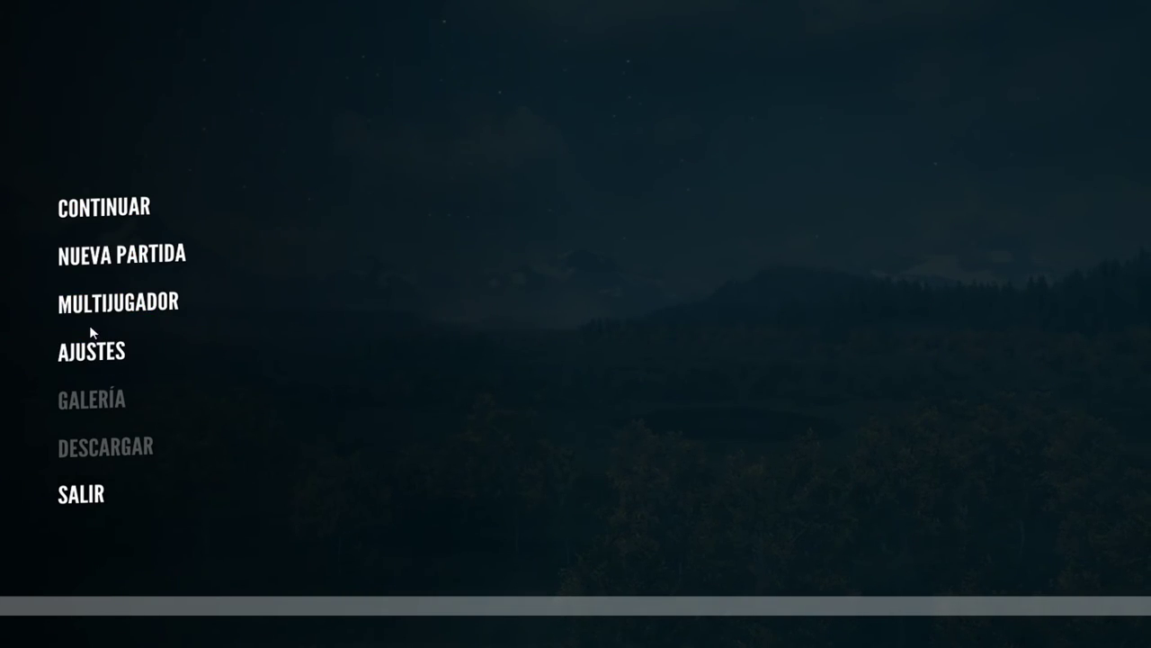
# - Examine the window mode options in the game's image settings, leave it on Modo ventana, and return to the desktop
pyautogui.click(90, 355)
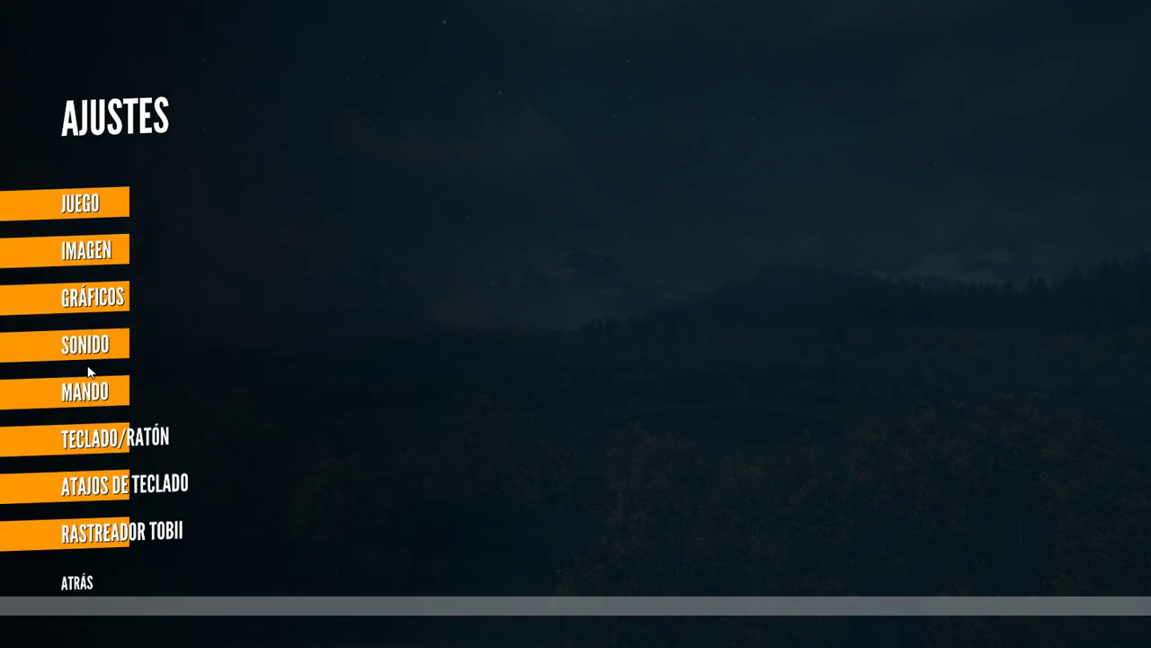
pyautogui.click(88, 252)
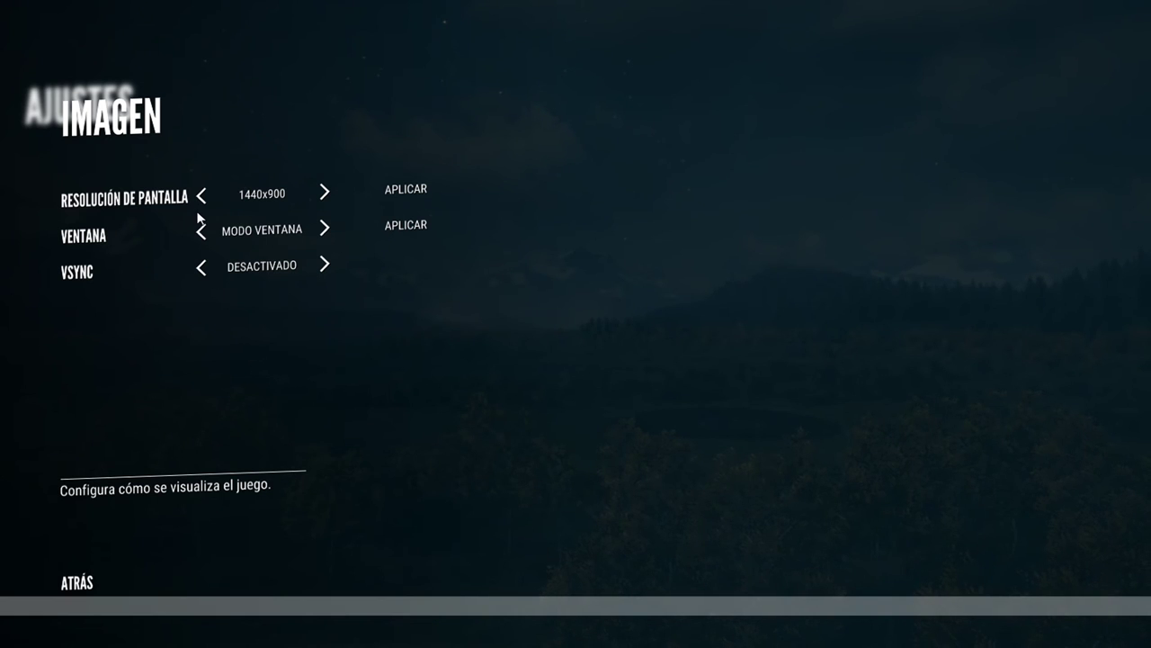
pyautogui.click(326, 229)
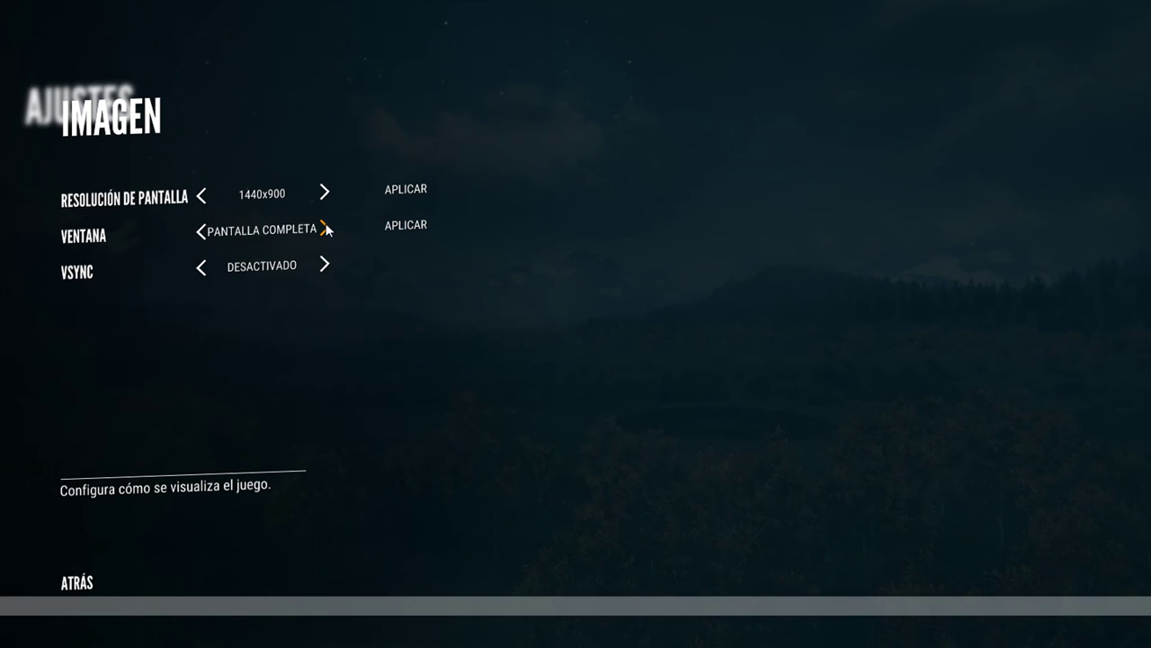
pyautogui.click(326, 230)
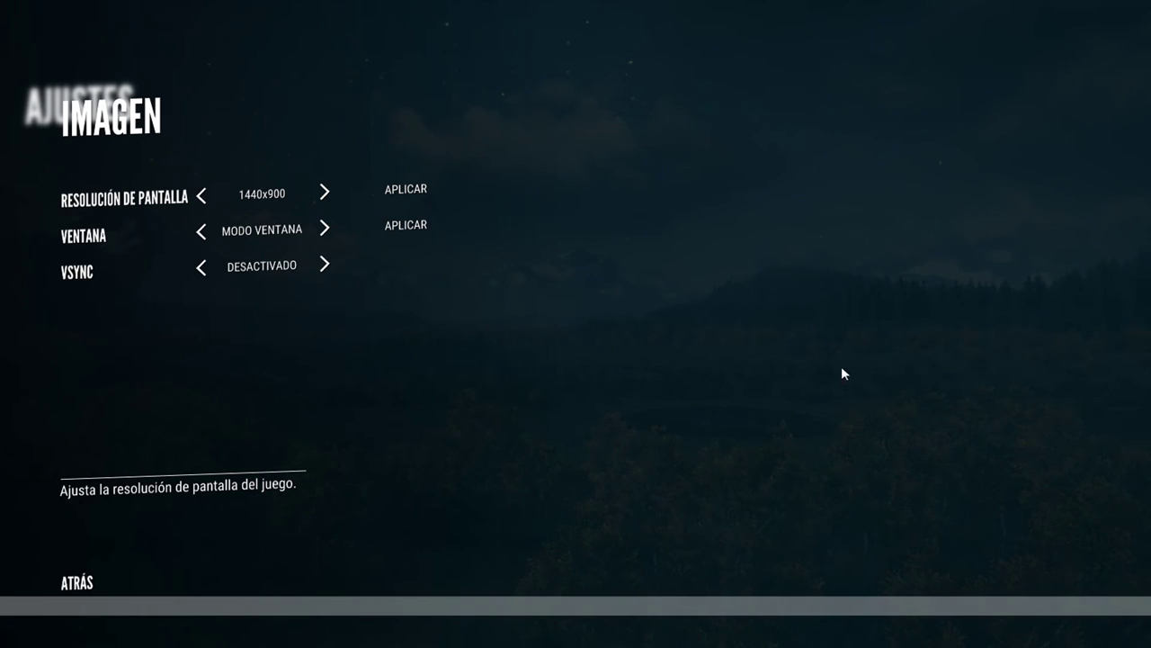
pyautogui.press('Escape')
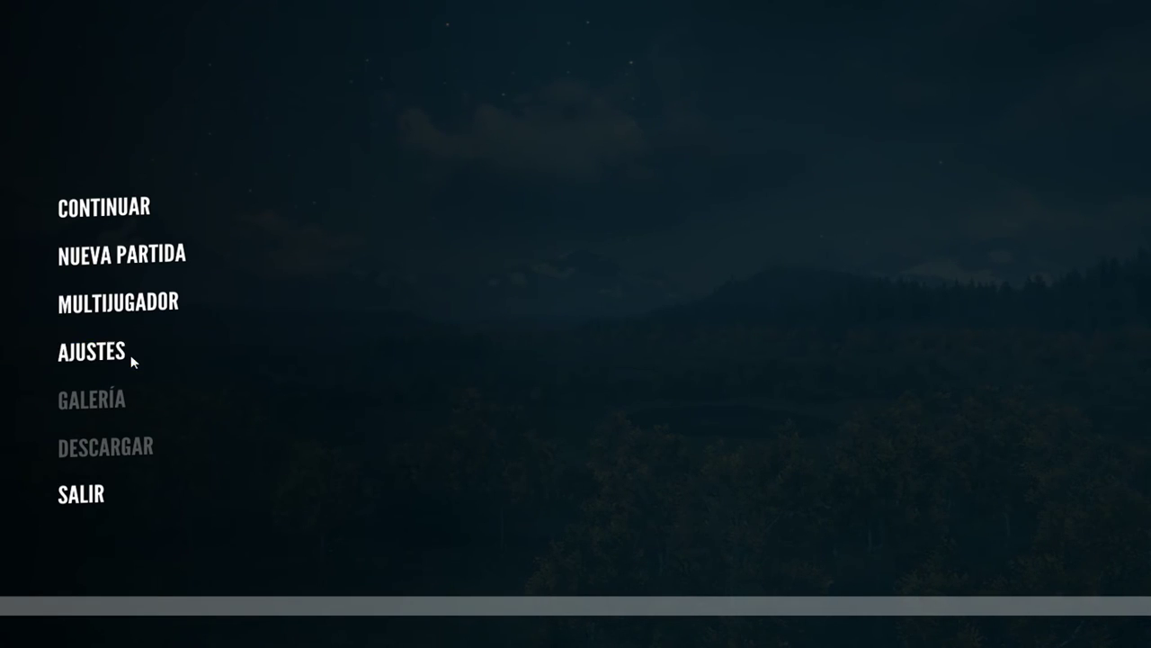
pyautogui.press('super')
pyautogui.click(675, 367)
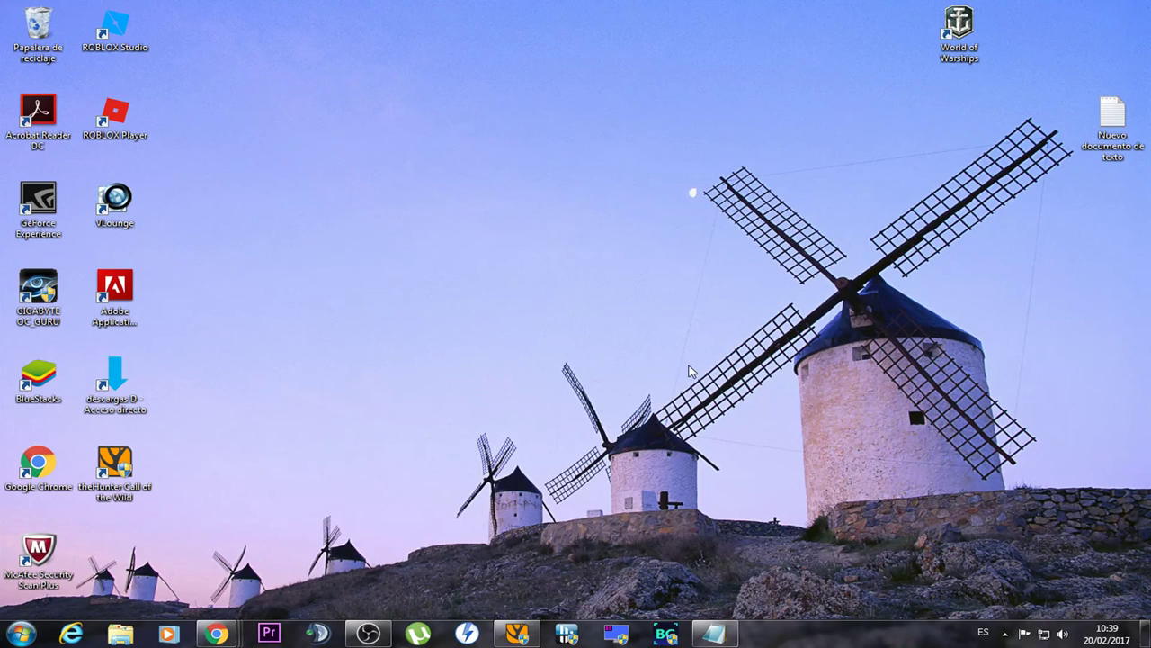
# - Exit Borderless Gaming completely and return to the running theHunter Call of the Wild game
pyautogui.click(1005, 633)
pyautogui.rightClick(1003, 565)
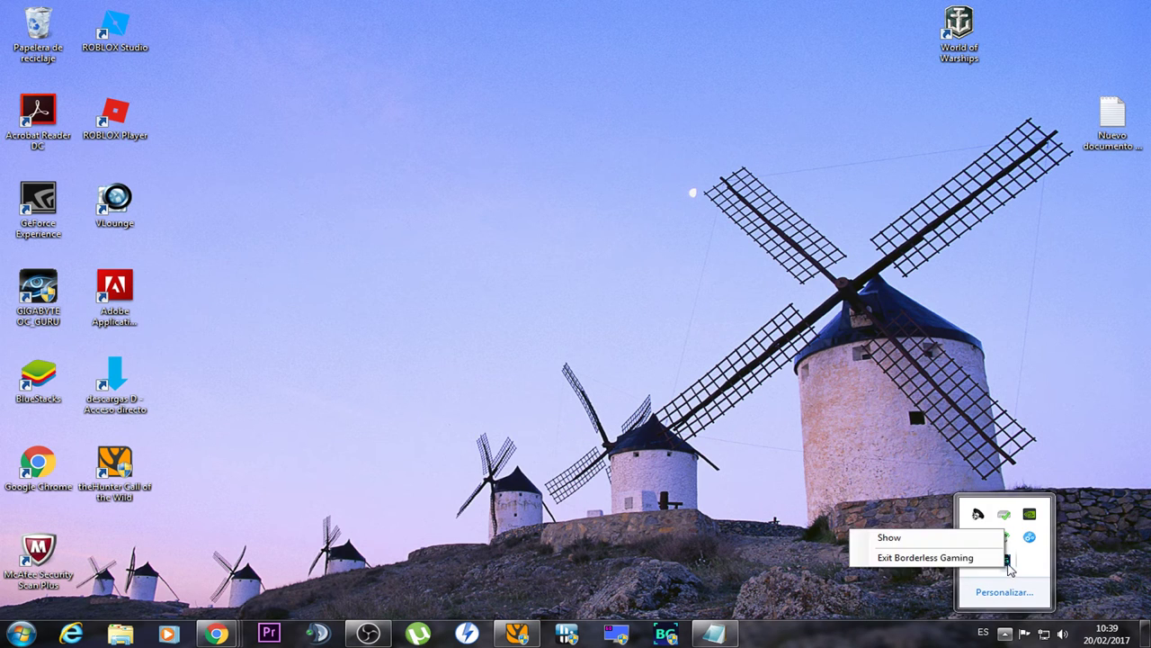
pyautogui.click(904, 557)
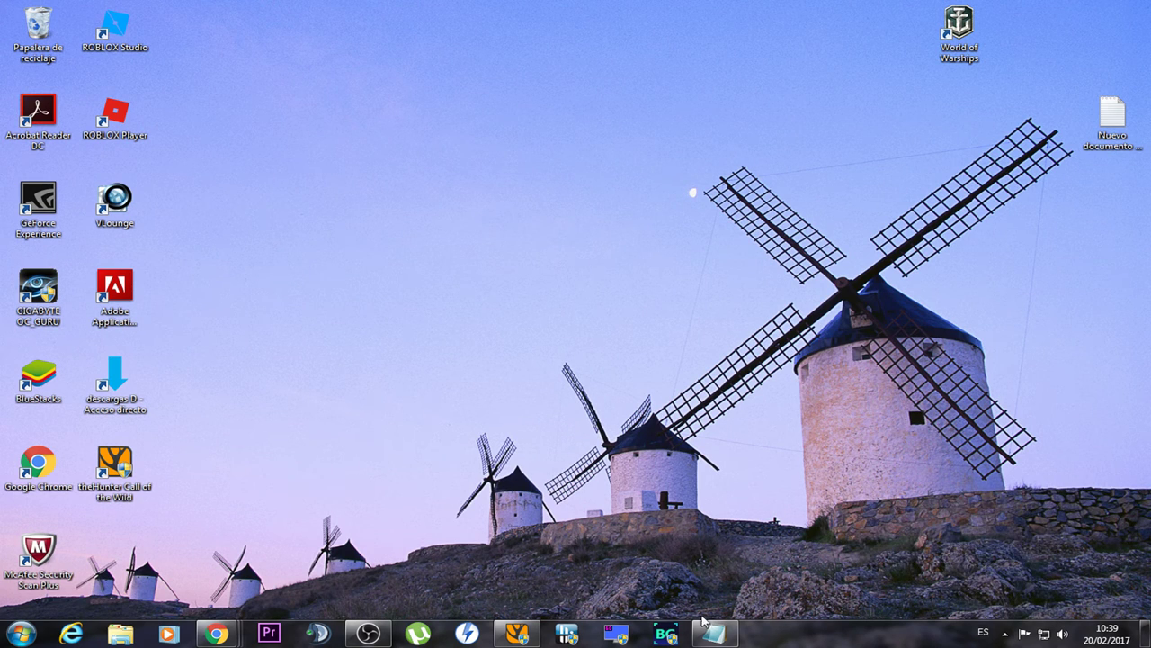
pyautogui.click(534, 630)
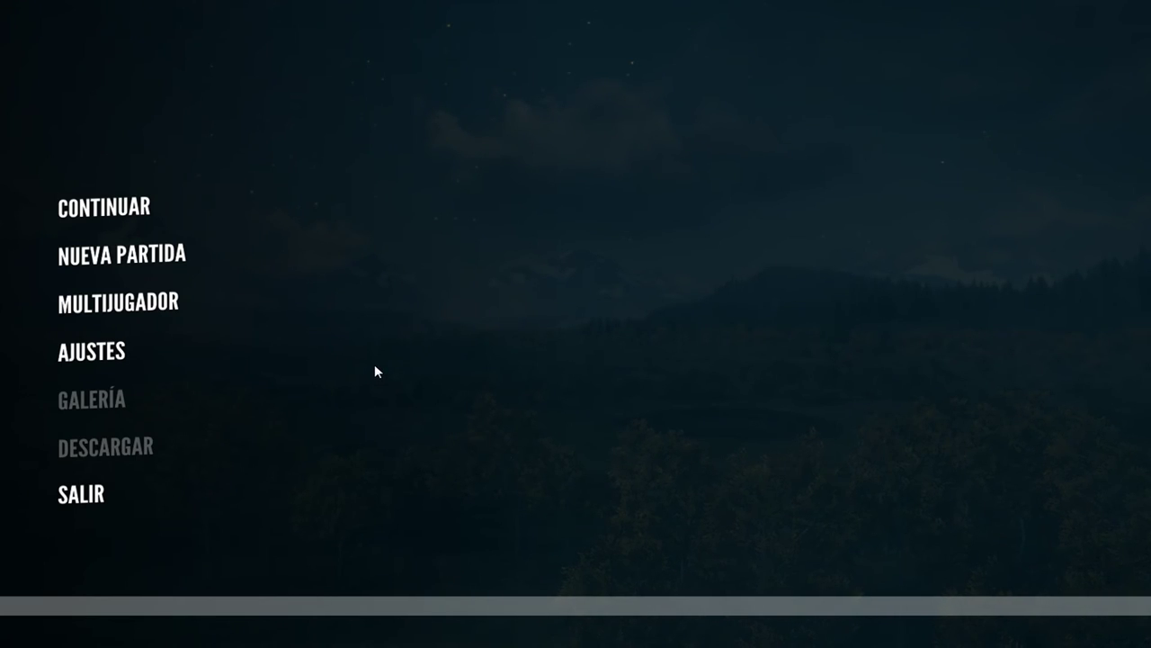
pyautogui.click(103, 363)
pyautogui.press('Escape')
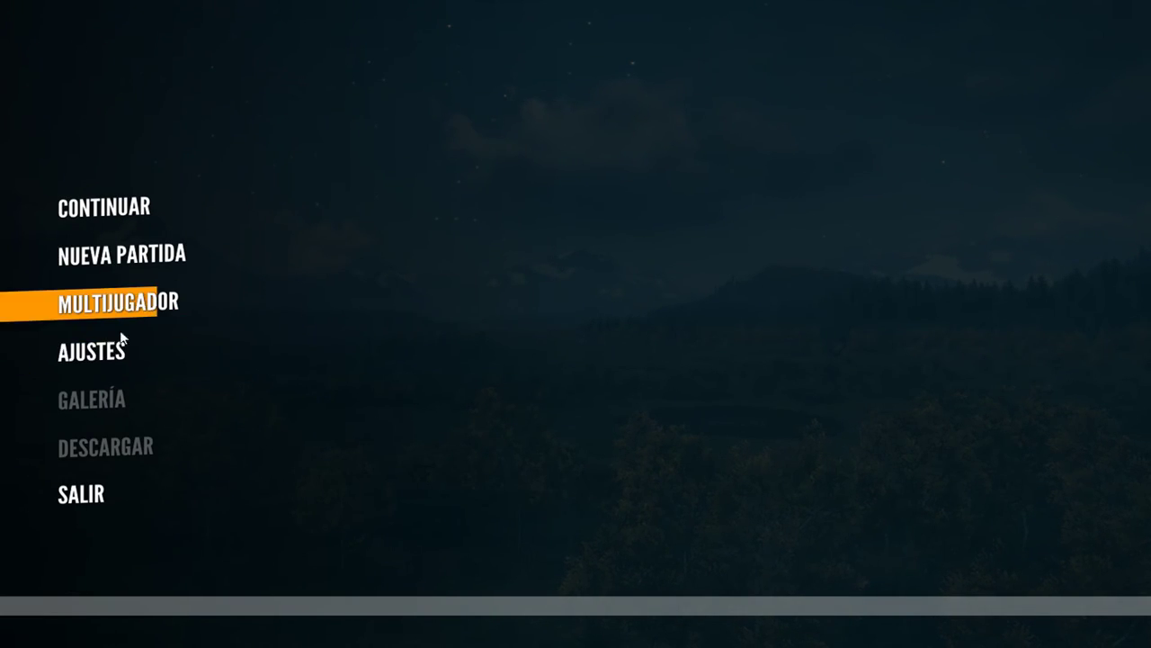
pyautogui.click(80, 357)
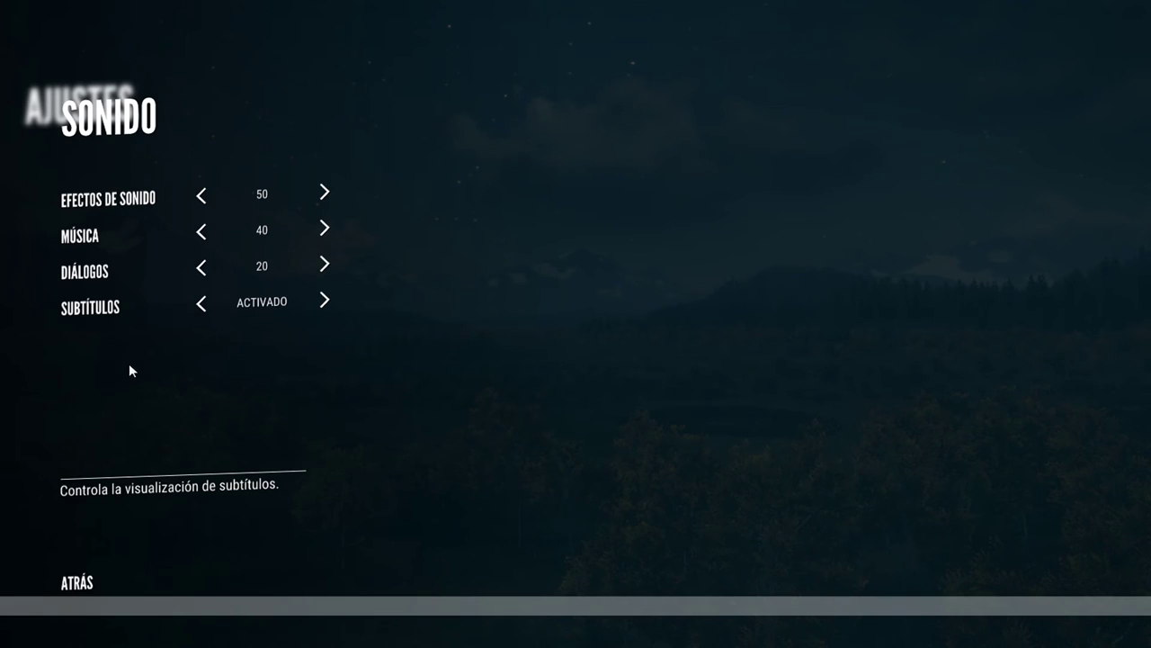
pyautogui.press('Escape')
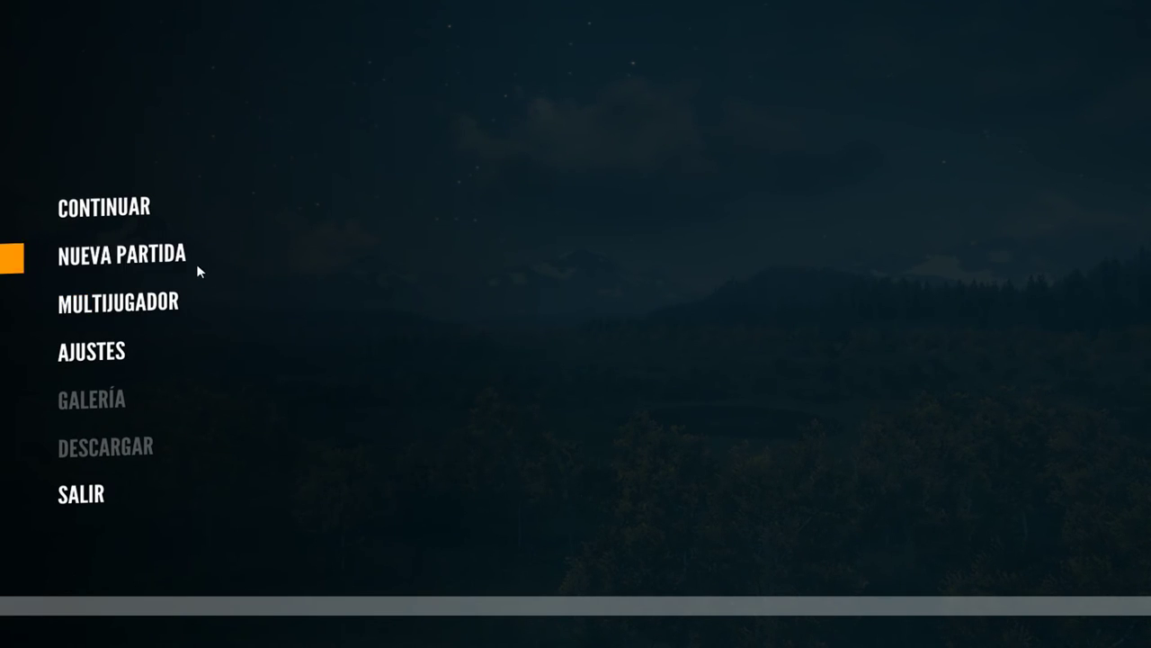
pyautogui.click(97, 356)
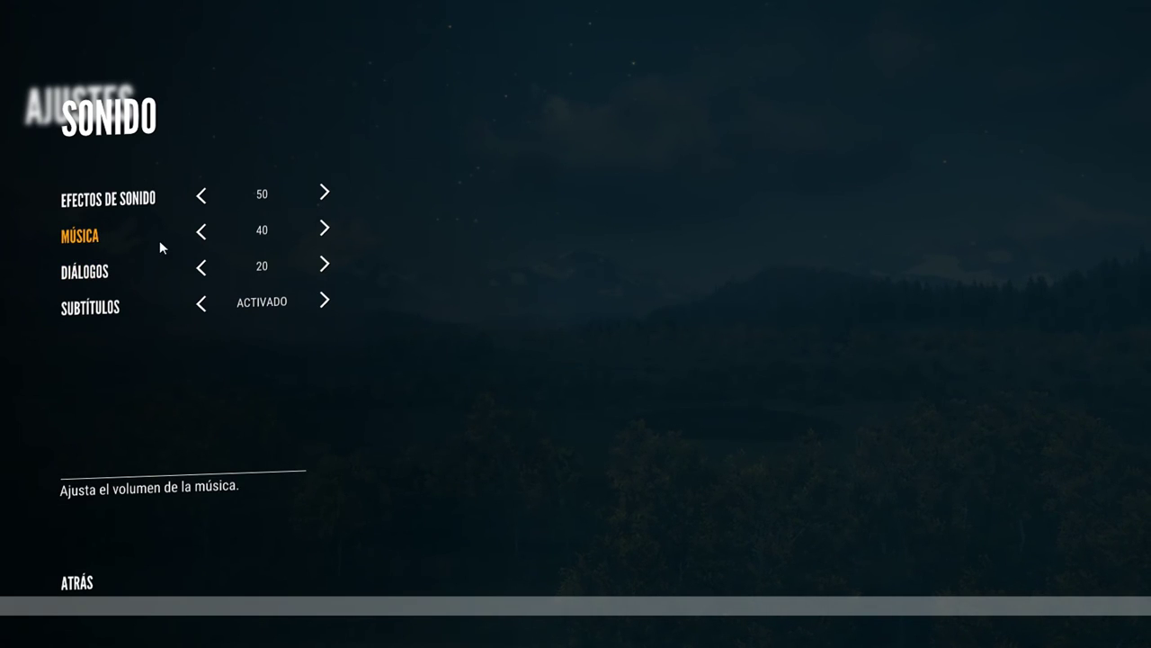
pyautogui.click(76, 582)
pyautogui.click(77, 582)
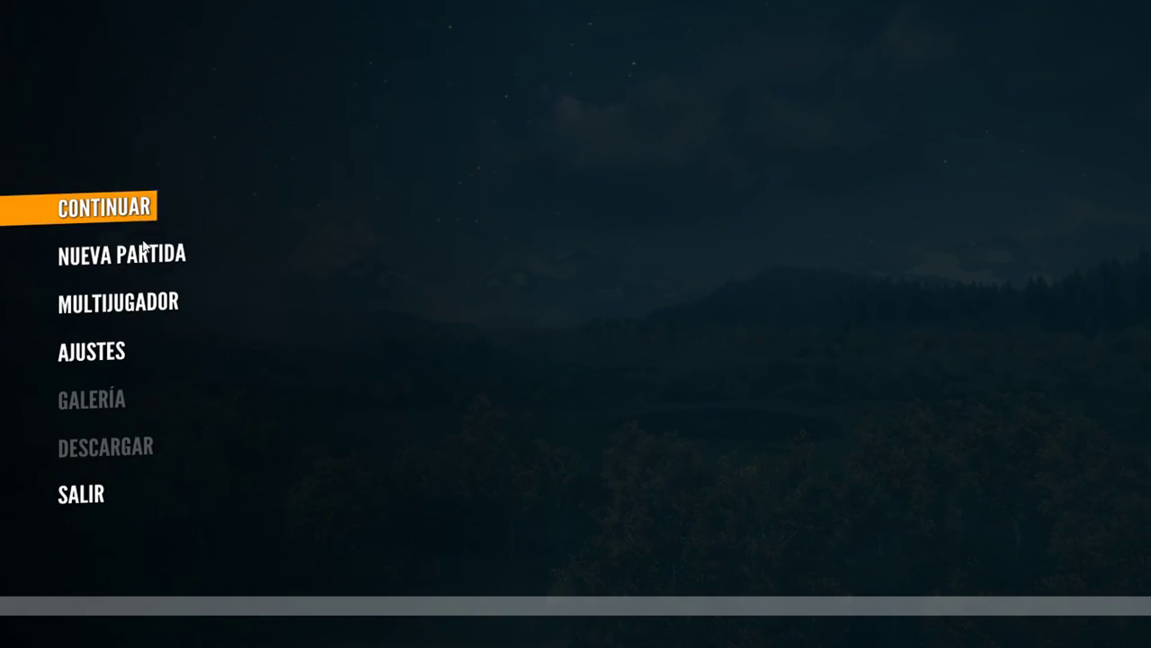
# - Try to apply the Pantalla completa window mode in the game's image settings
pyautogui.click(111, 351)
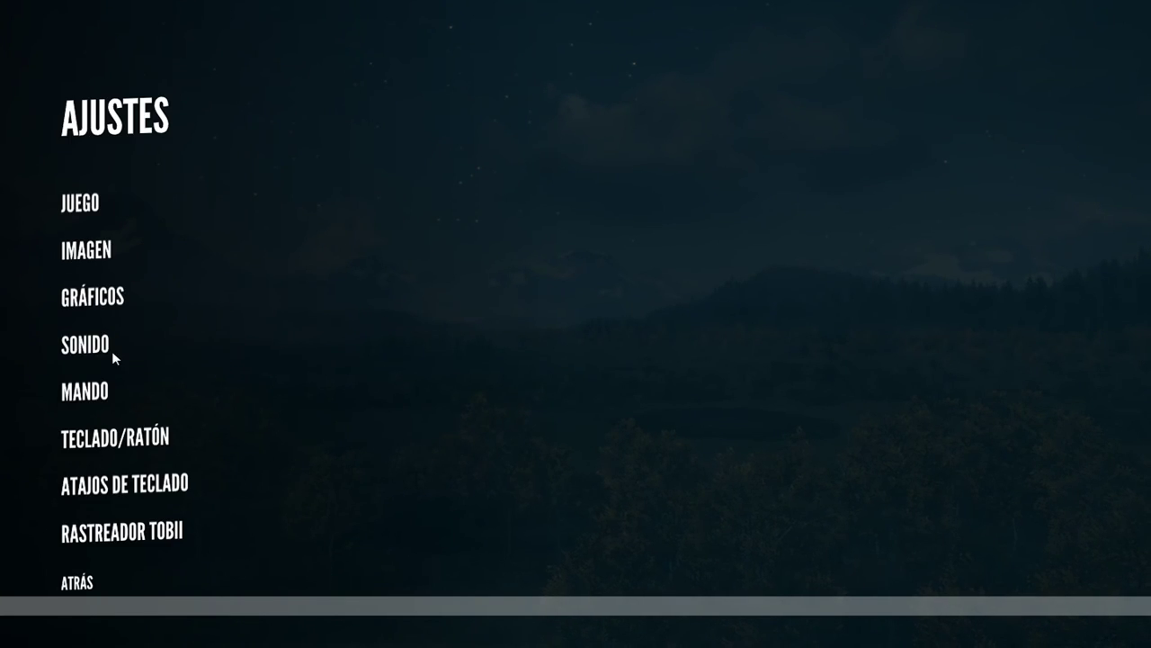
pyautogui.click(113, 255)
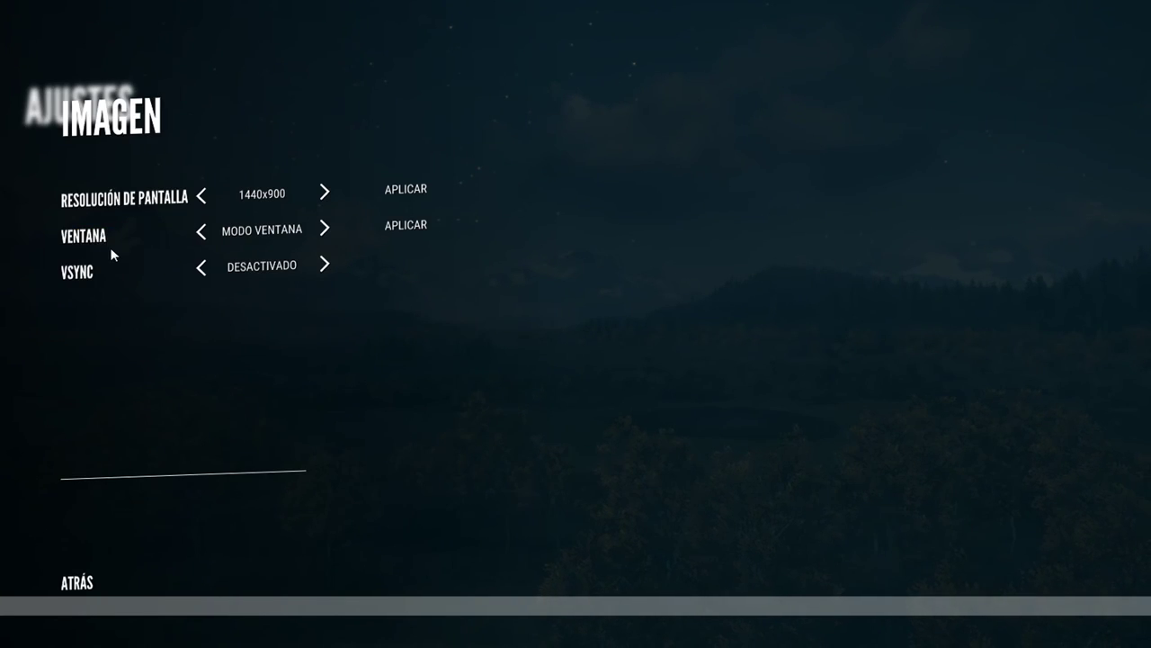
pyautogui.click(325, 231)
pyautogui.click(325, 229)
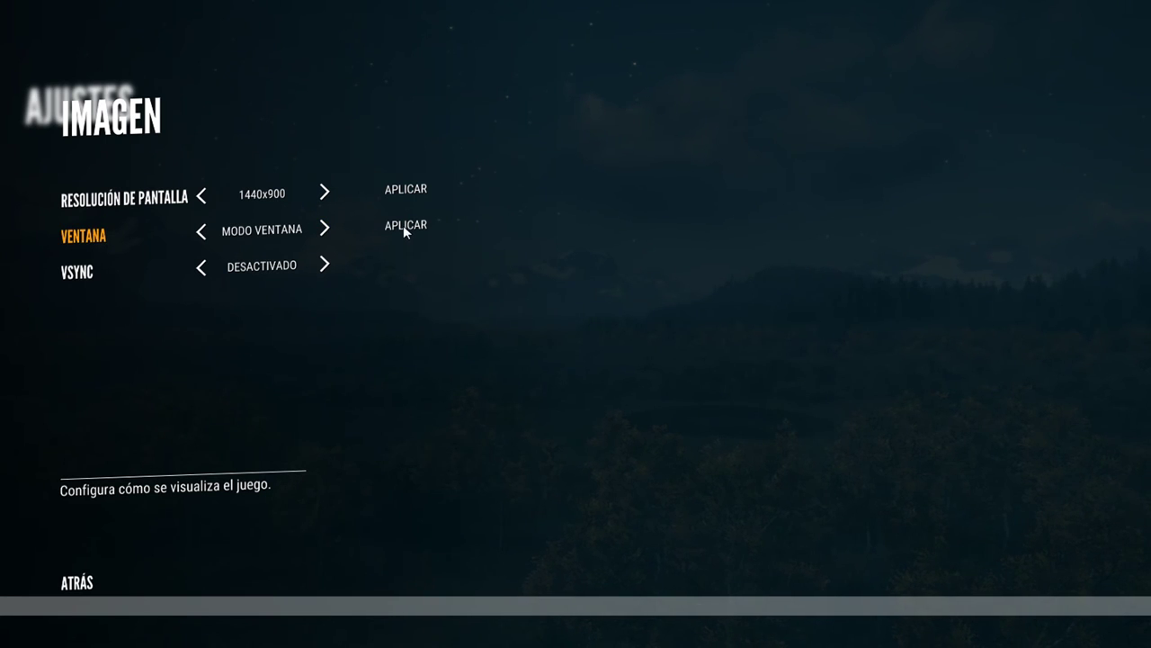
pyautogui.click(325, 229)
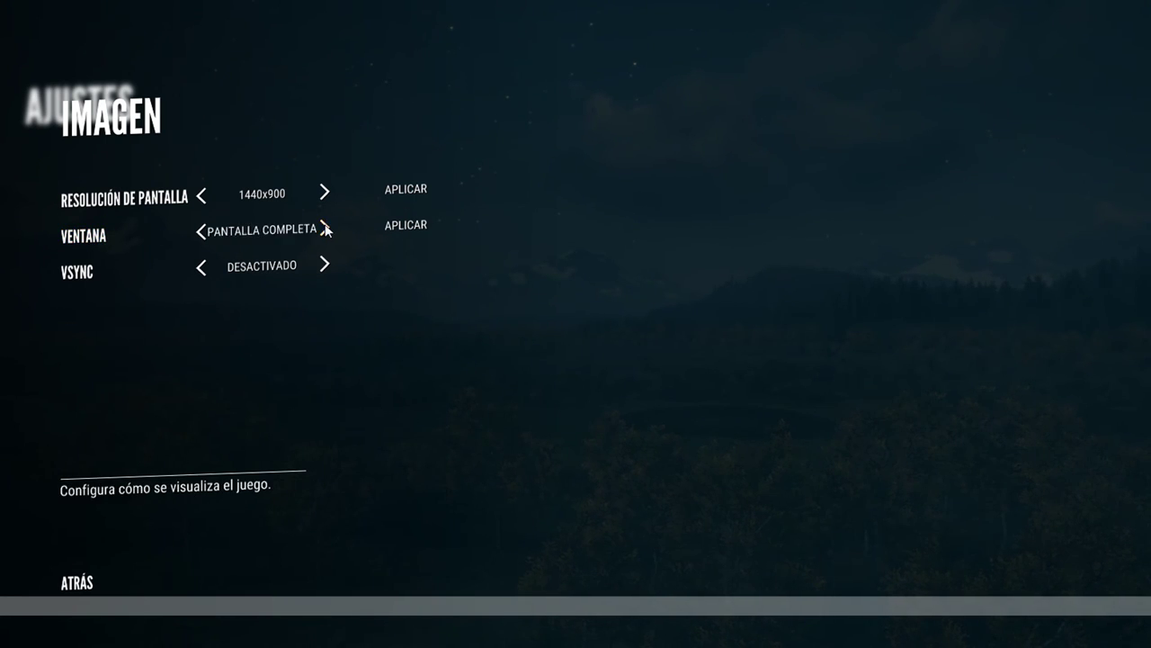
pyautogui.click(414, 227)
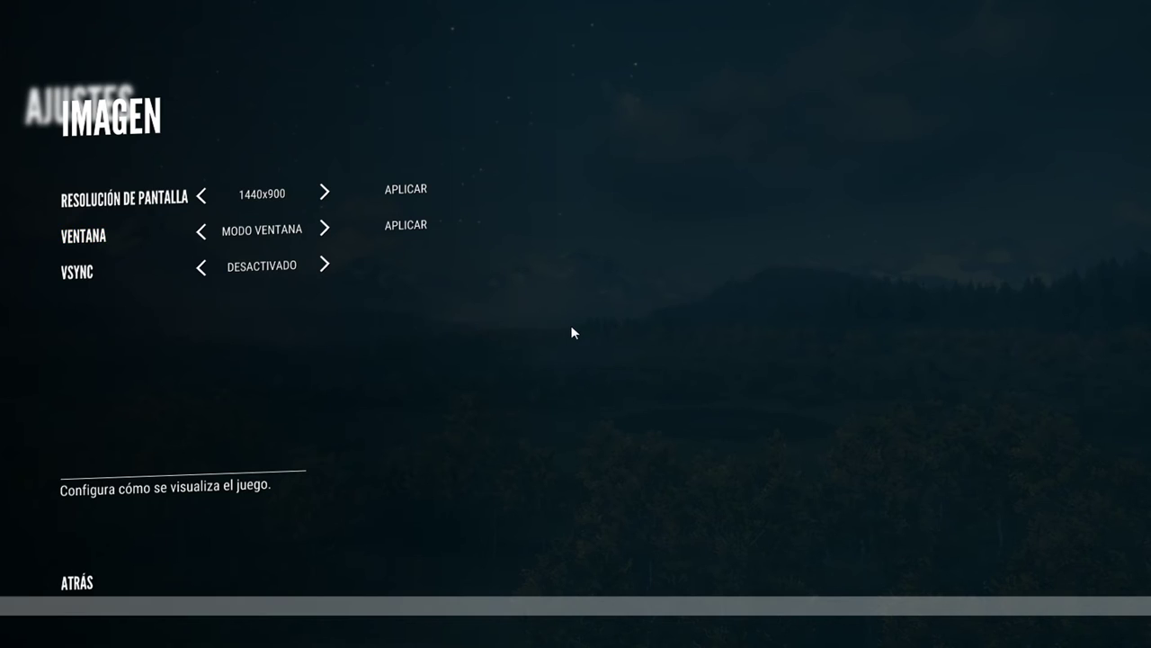
# - Check from the desktop whether Borderless Gaming is among the hidden background programs, and go back to the game
pyautogui.press('super')
pyautogui.click(502, 435)
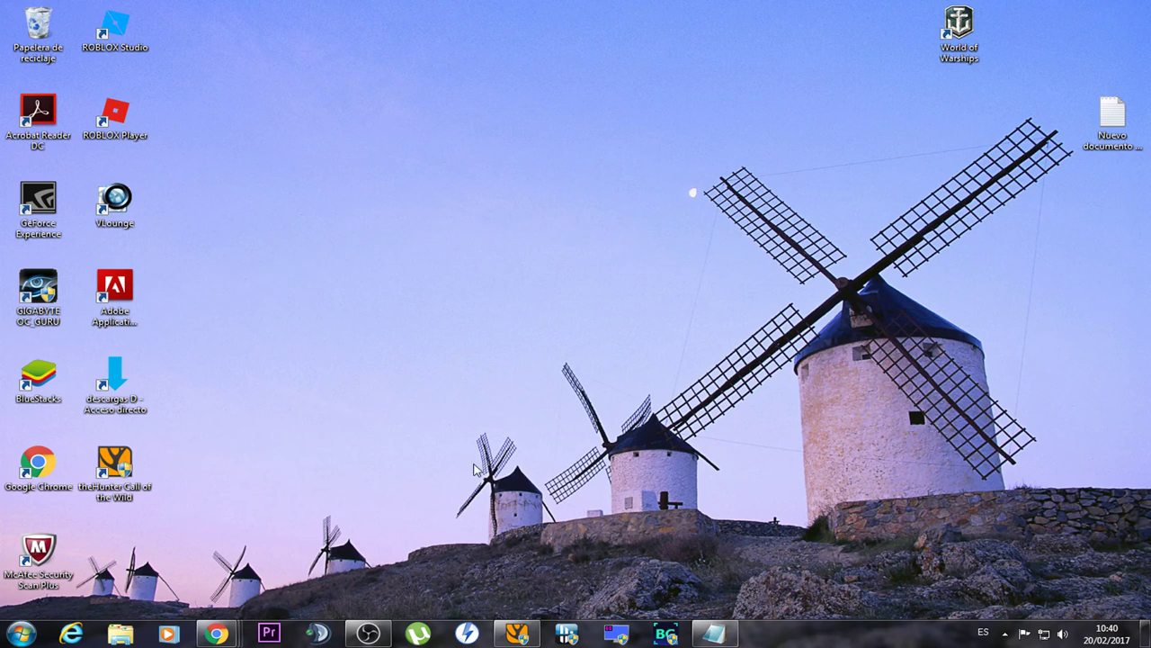
pyautogui.click(1006, 635)
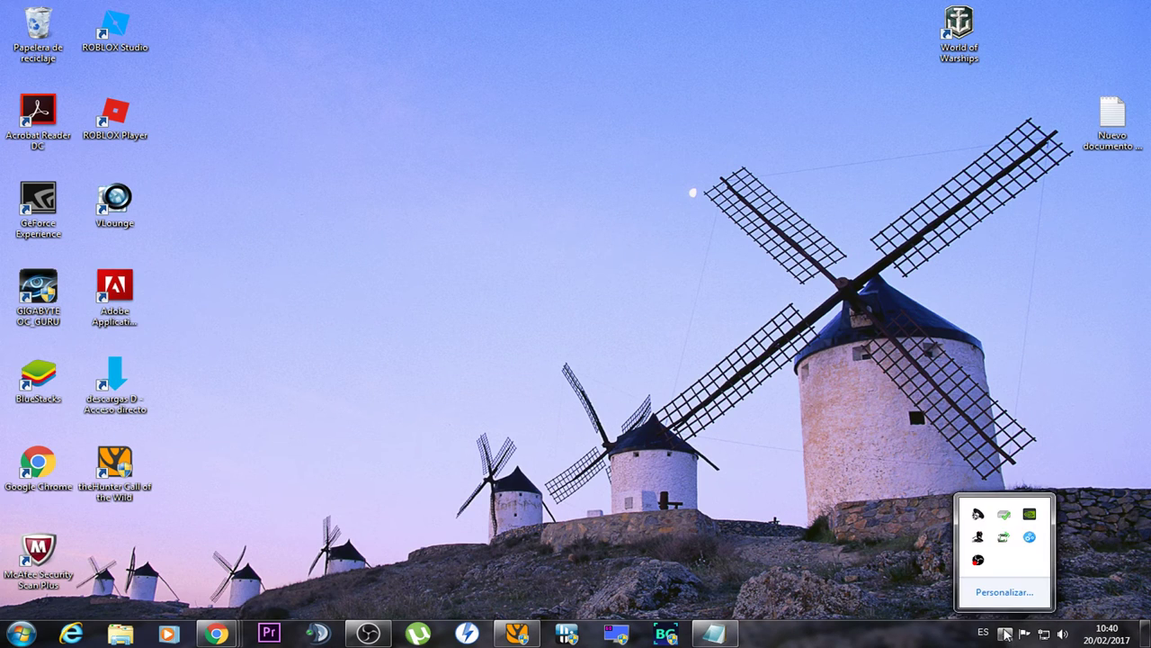
pyautogui.click(518, 637)
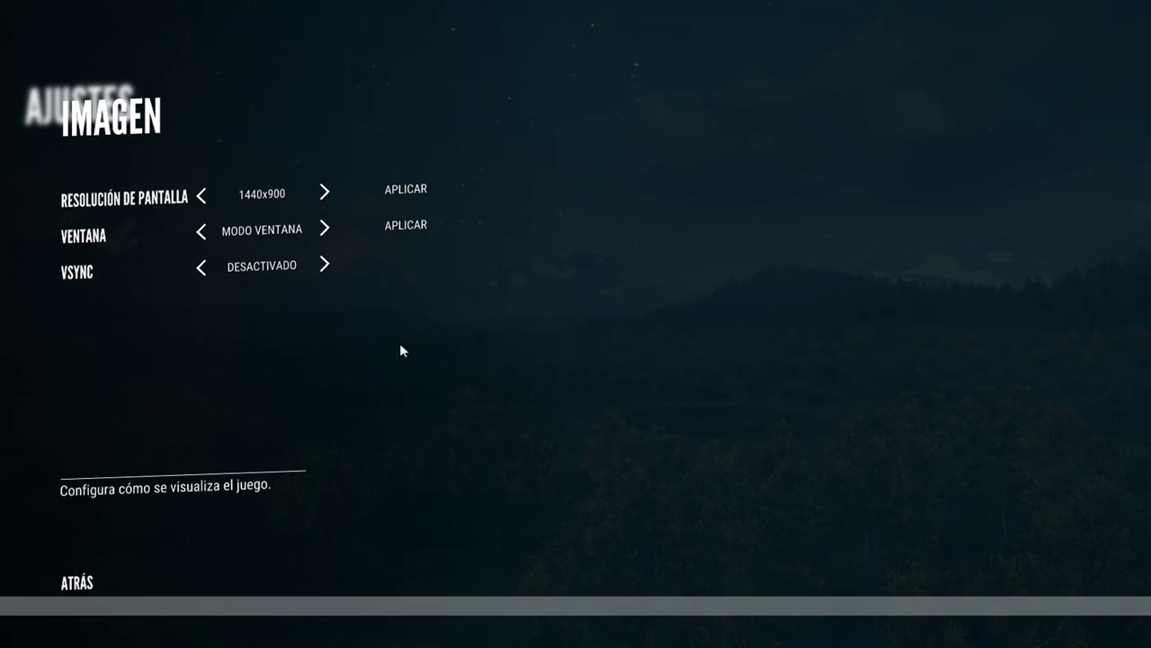
# - Look through the window mode options in the game's image settings, leaving it on Modo ventana
pyautogui.click(326, 227)
pyautogui.click(203, 233)
pyautogui.click(327, 228)
pyautogui.click(327, 229)
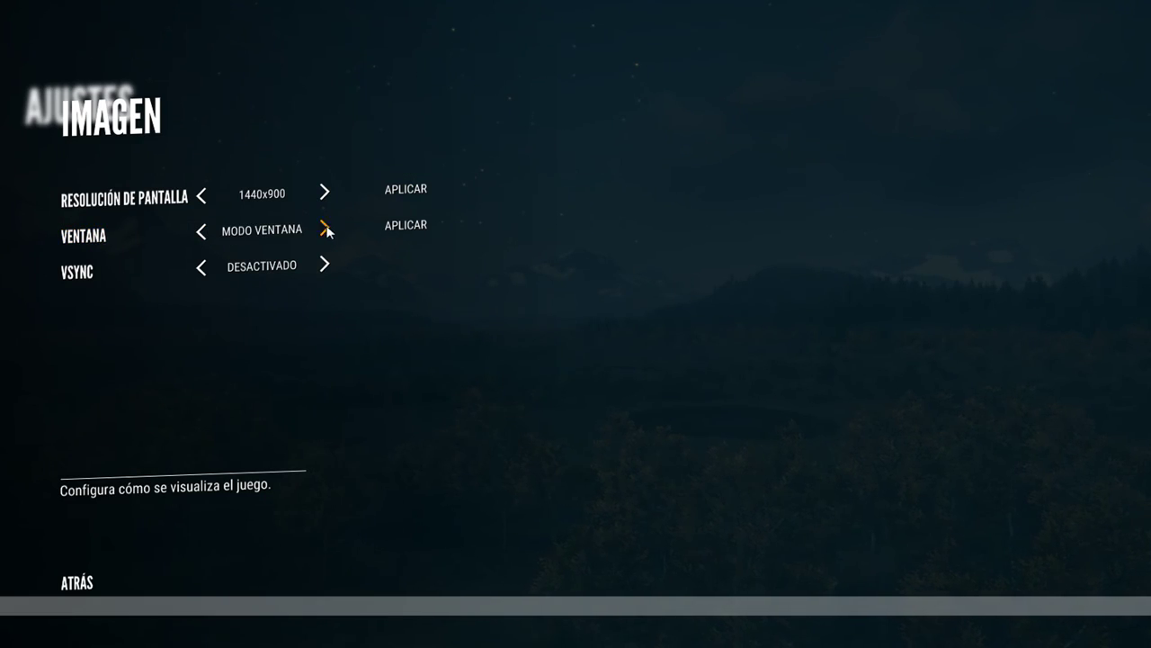
pyautogui.click(327, 228)
pyautogui.click(325, 228)
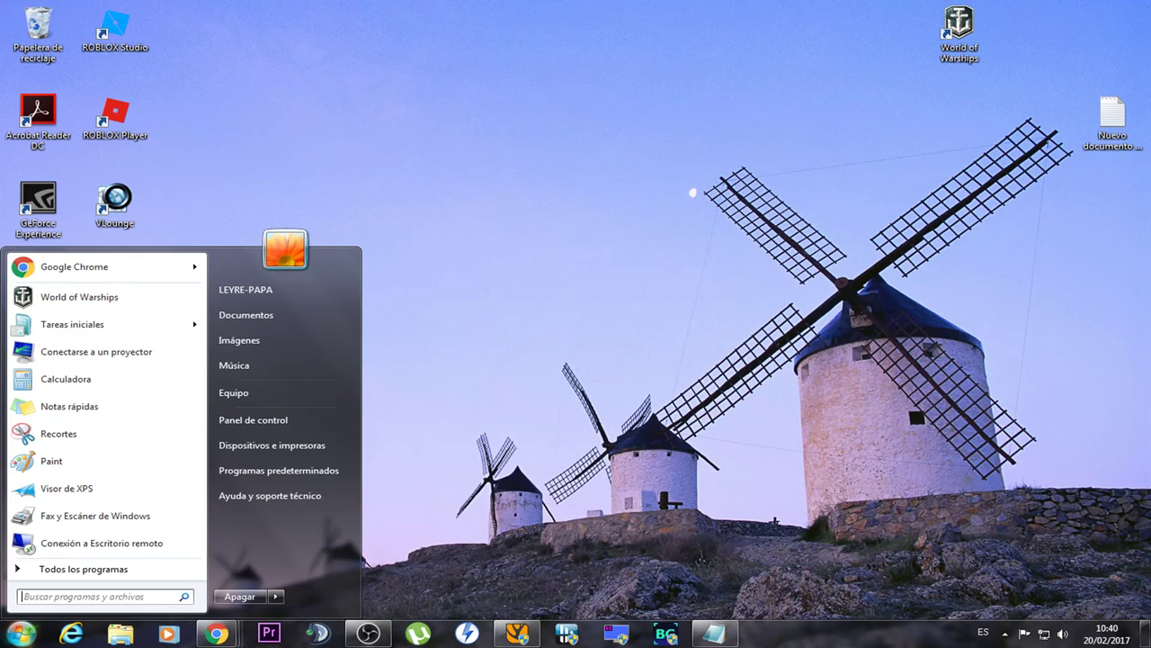
# - Launch Borderless Gaming from the desktop, quit theHunter from its main menu, and reposition the Borderless Gaming window
pyautogui.press('Escape')
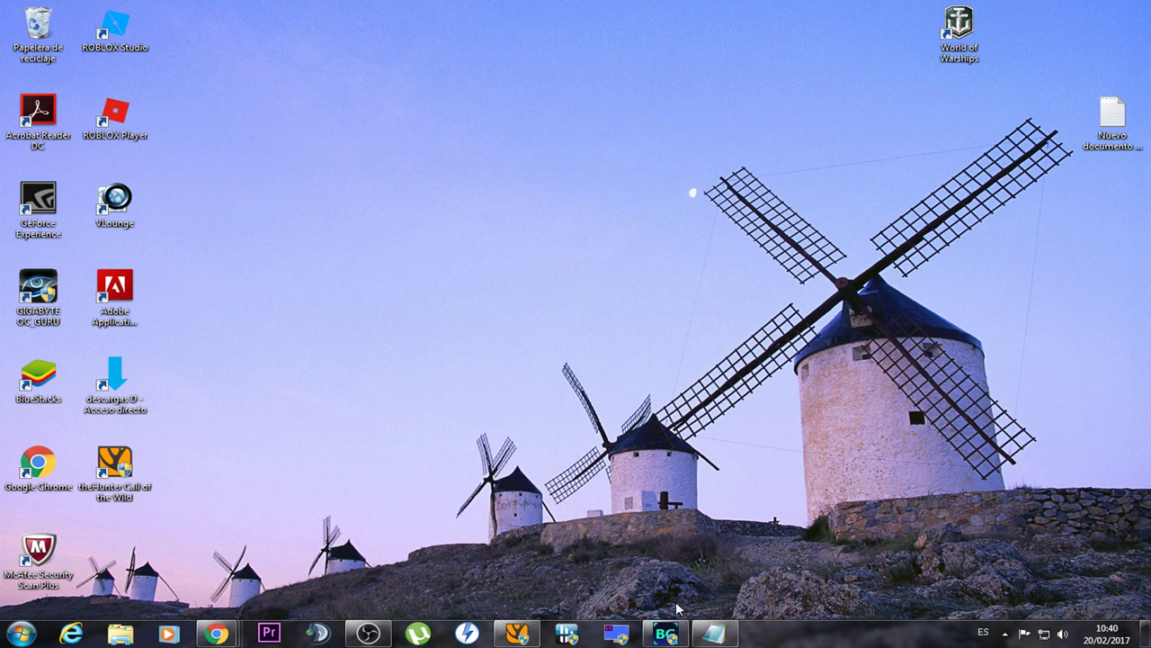
pyautogui.click(666, 633)
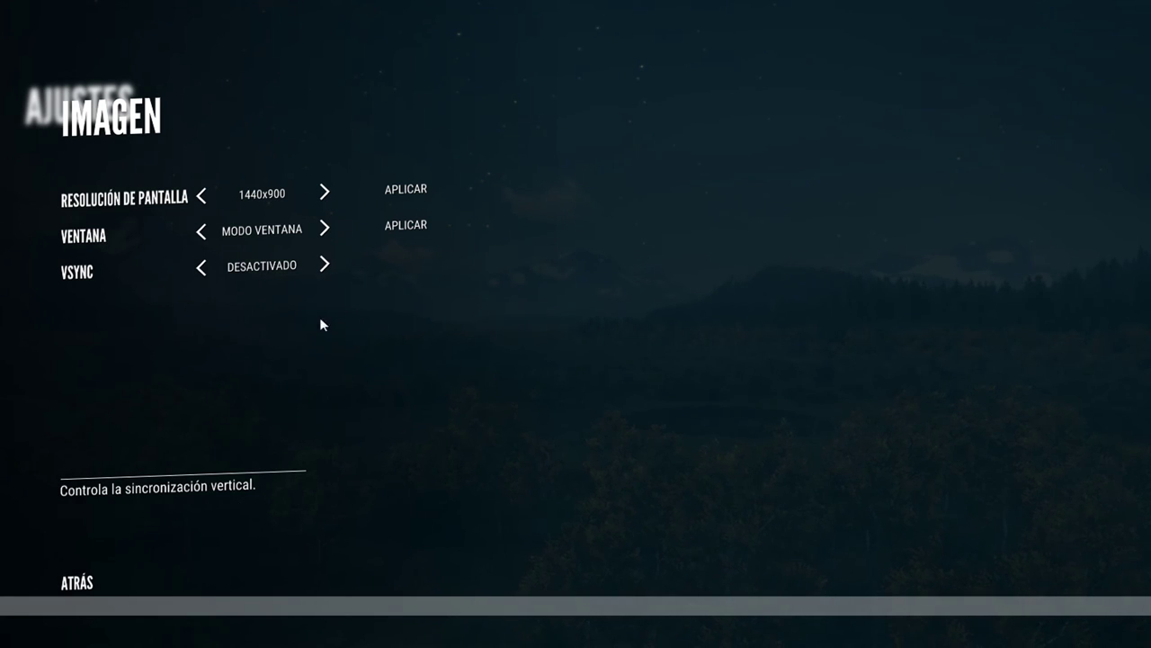
pyautogui.click(77, 583)
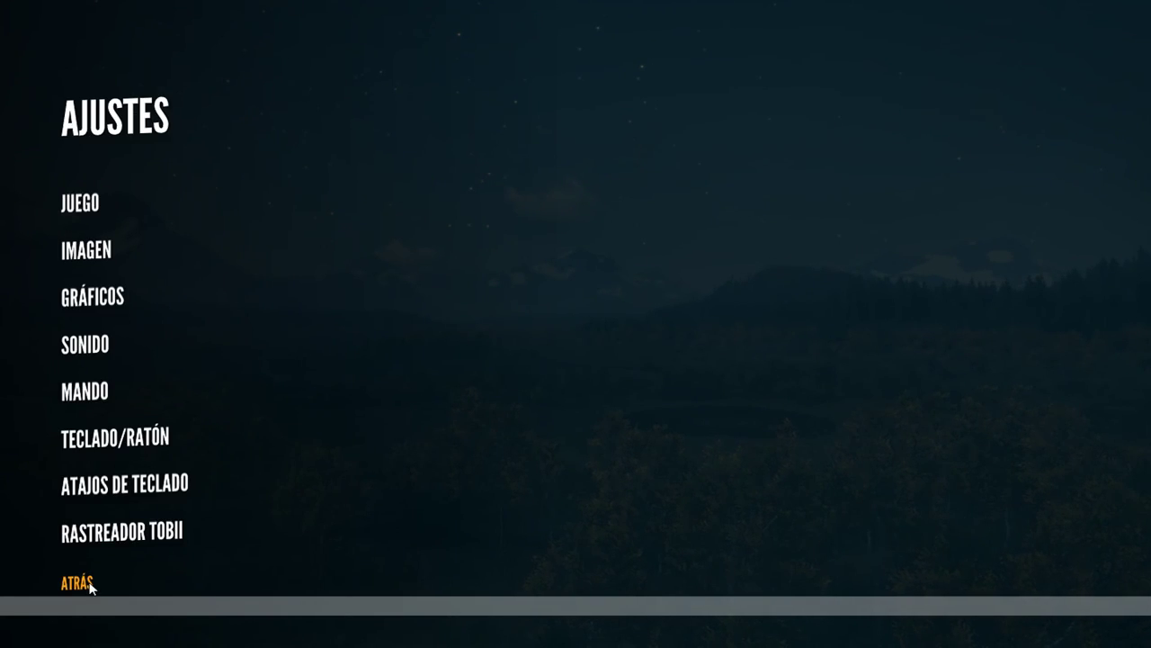
pyautogui.click(86, 585)
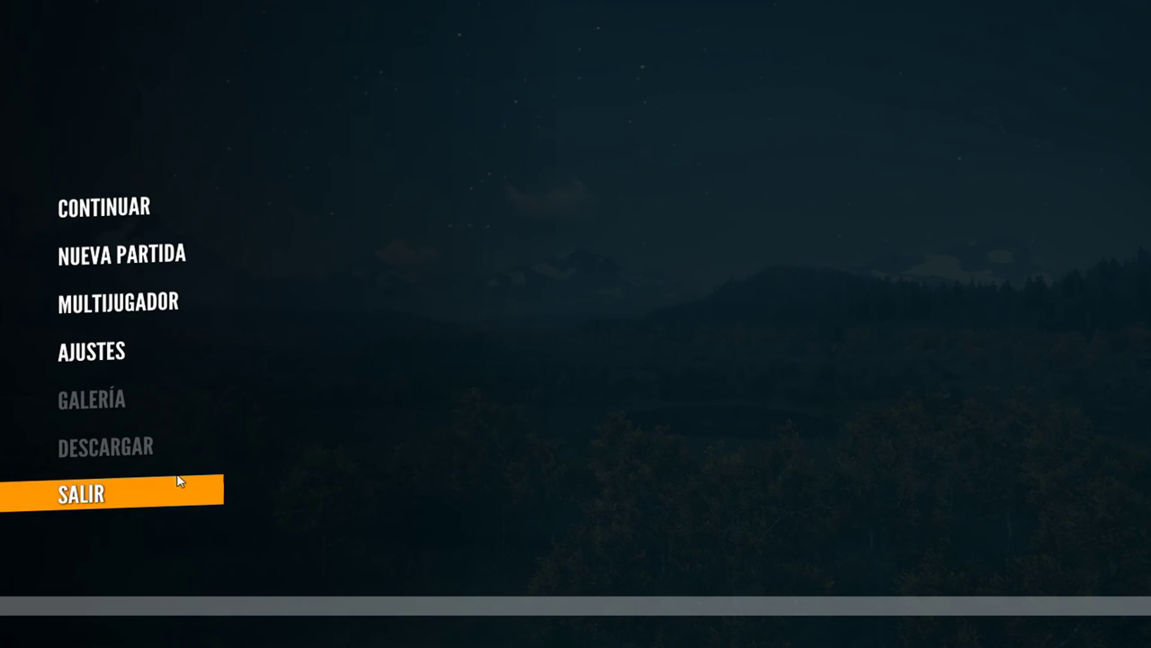
pyautogui.click(90, 493)
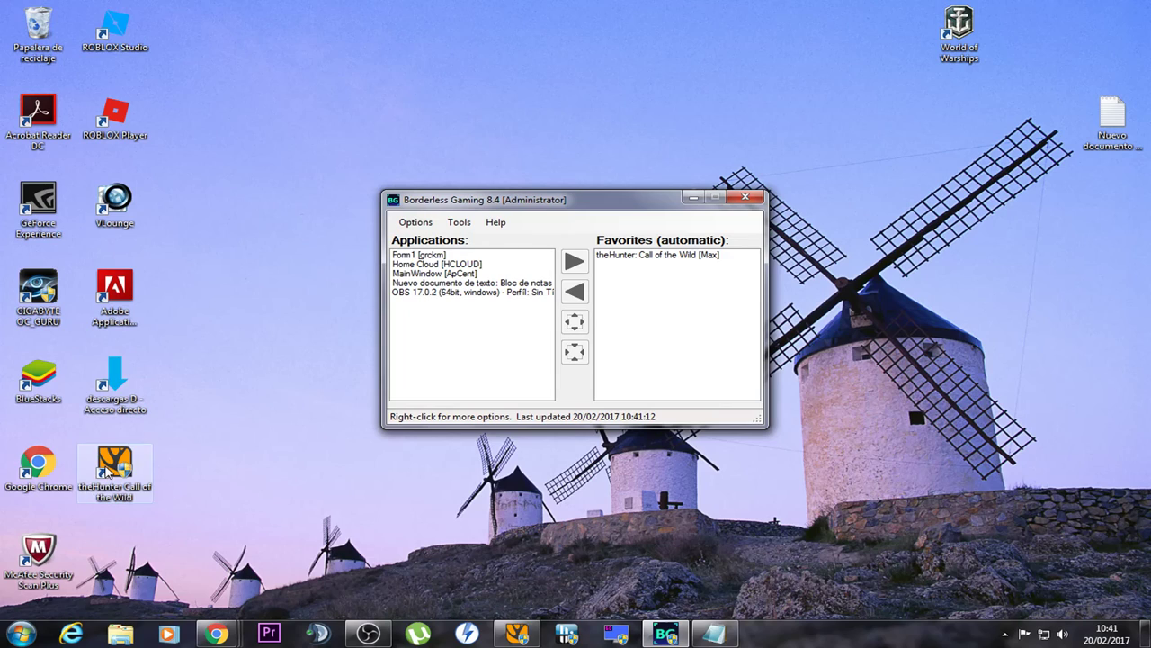
pyautogui.moveTo(633, 202); pyautogui.dragTo(697, 186)
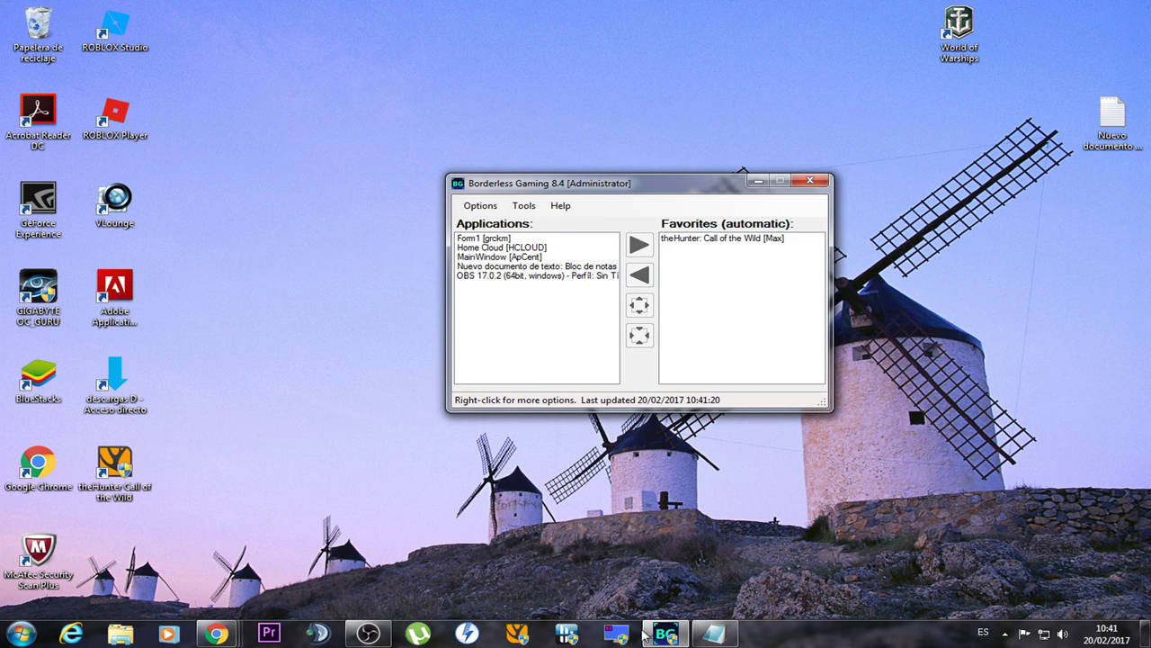
# - Dismiss the opened TeamSpeak 3 window and move the World of Warships shortcut closer to the text document on the desktop
pyautogui.rightClick(318, 633)
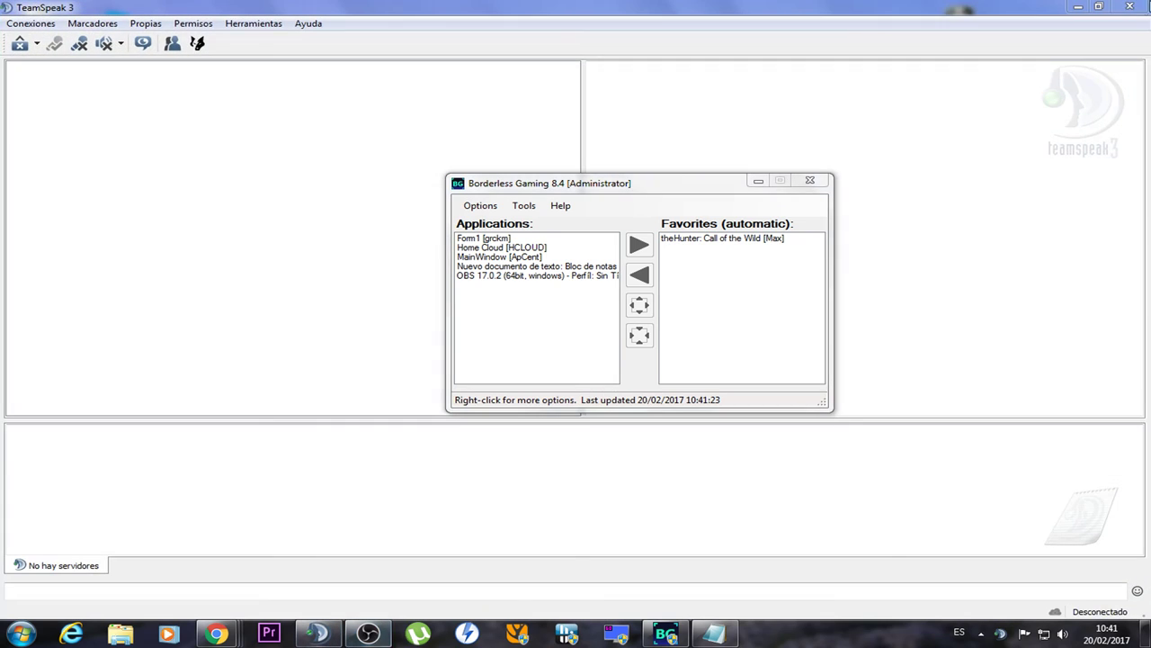
pyautogui.click(1068, 10)
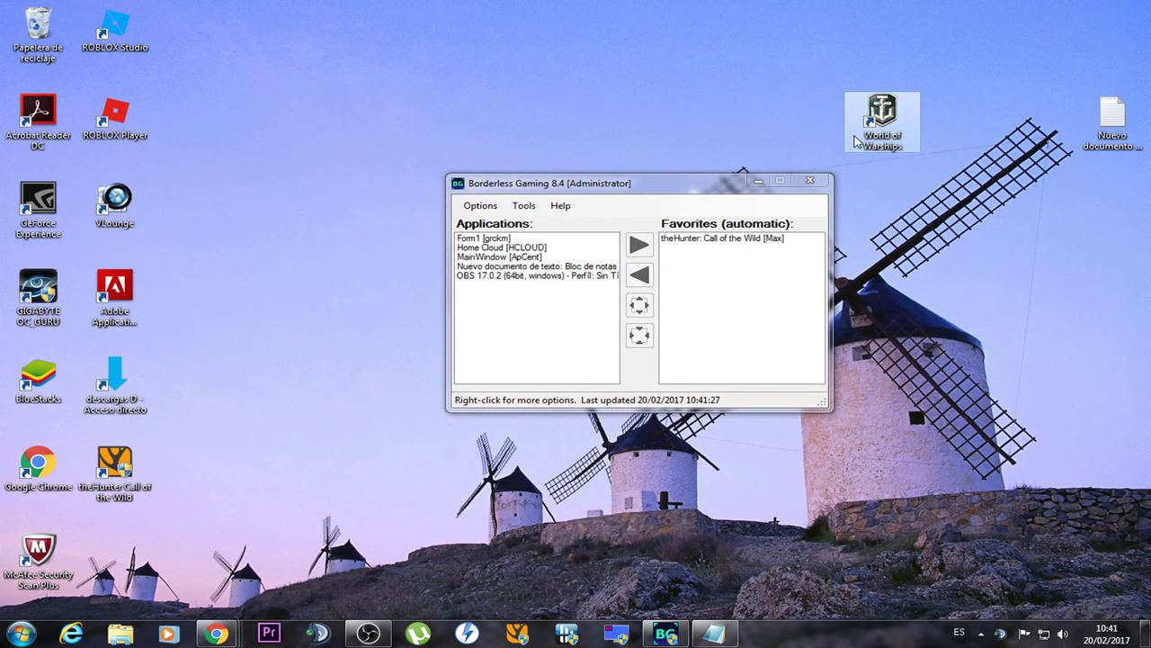
pyautogui.moveTo(856, 143); pyautogui.dragTo(1011, 54)
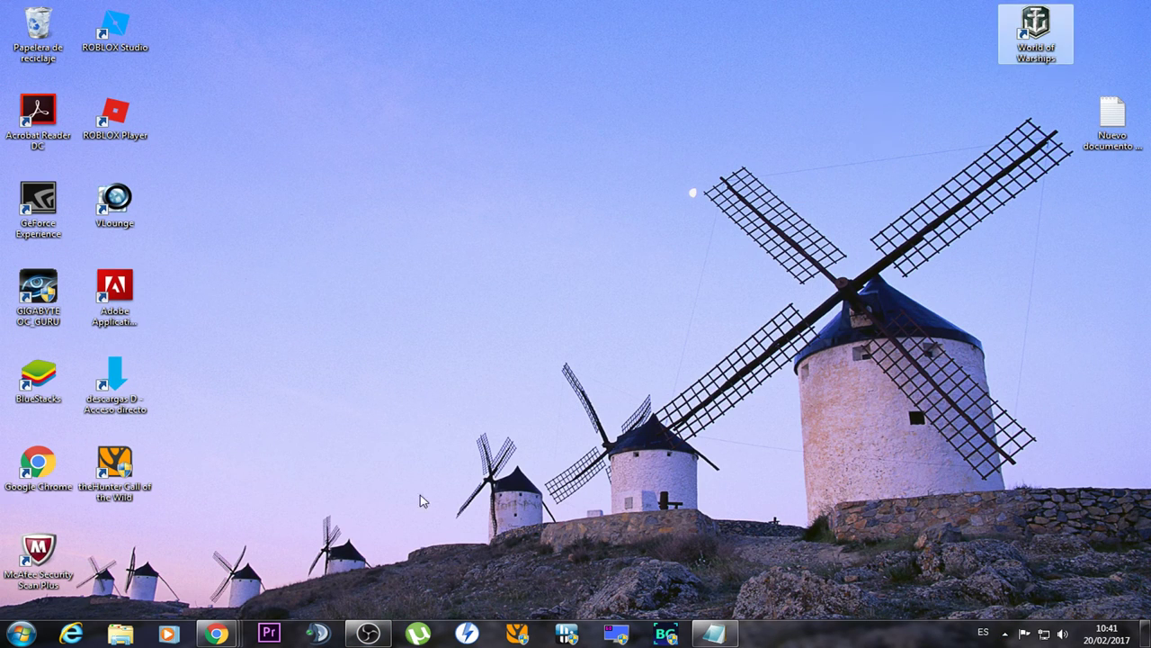
# - Bring up OBS and Borderless Gaming together, placing the Borderless Gaming window partly beyond the OBS window's edge
pyautogui.click(368, 634)
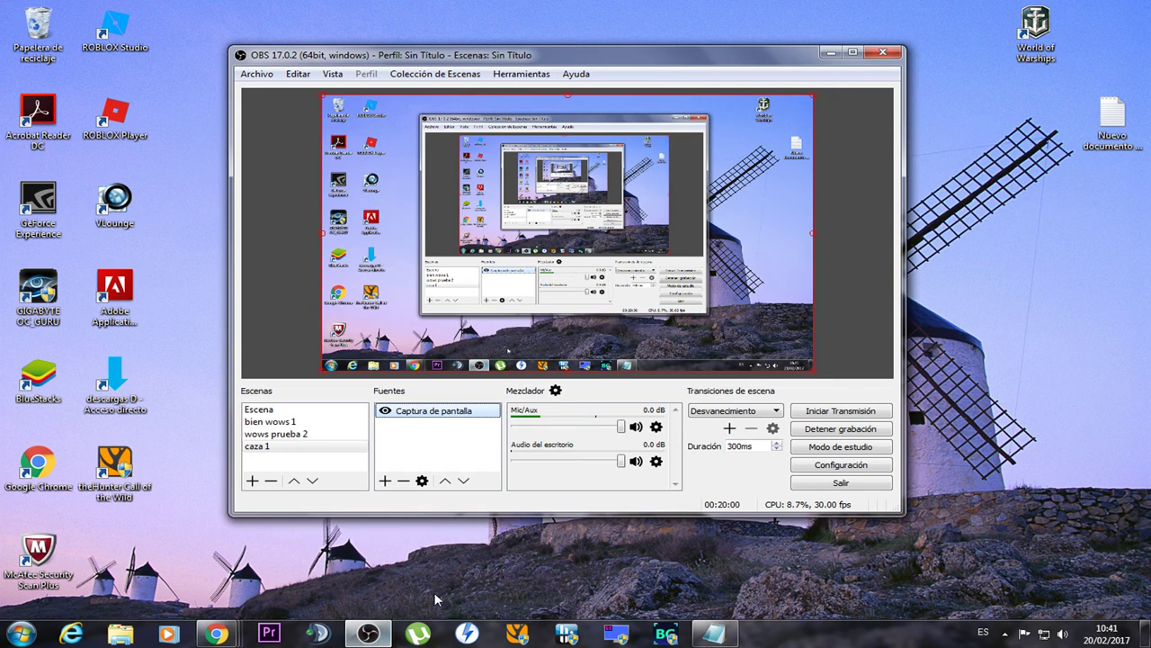
pyautogui.click(667, 634)
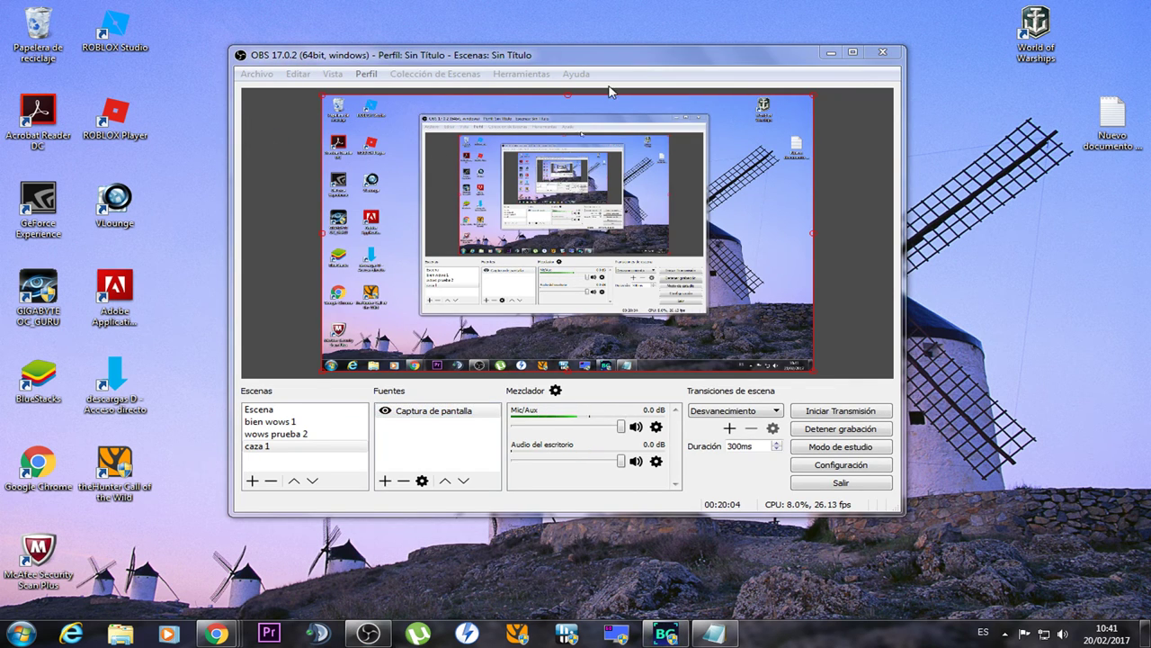
pyautogui.moveTo(631, 193); pyautogui.dragTo(774, 177)
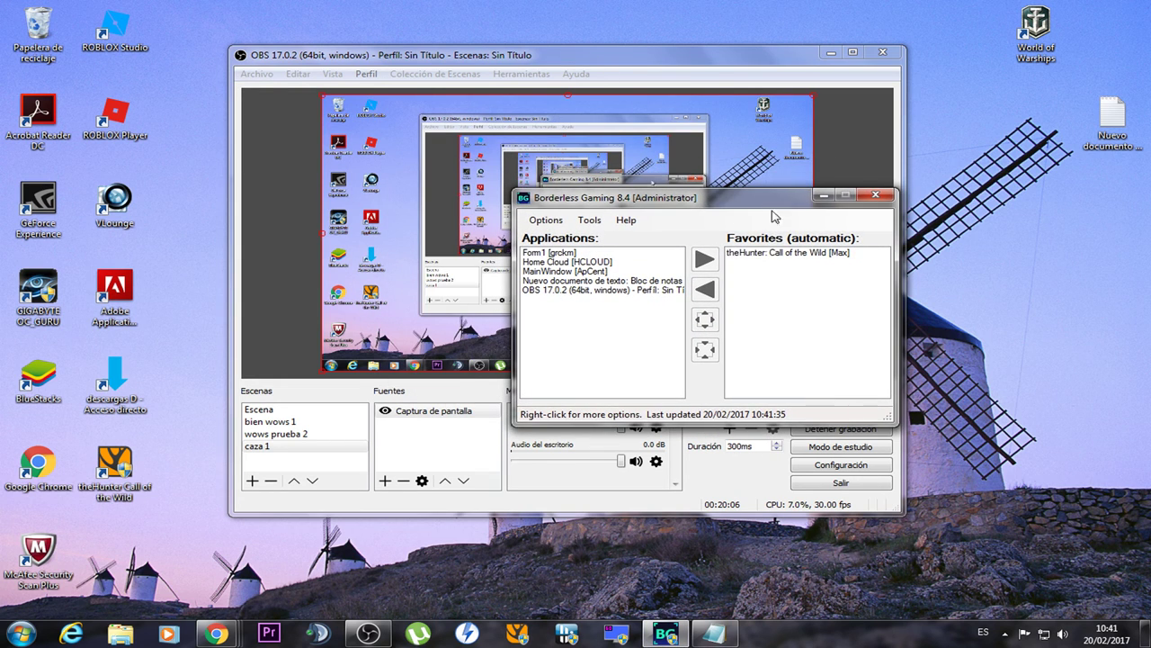
pyautogui.moveTo(693, 179); pyautogui.dragTo(808, 225)
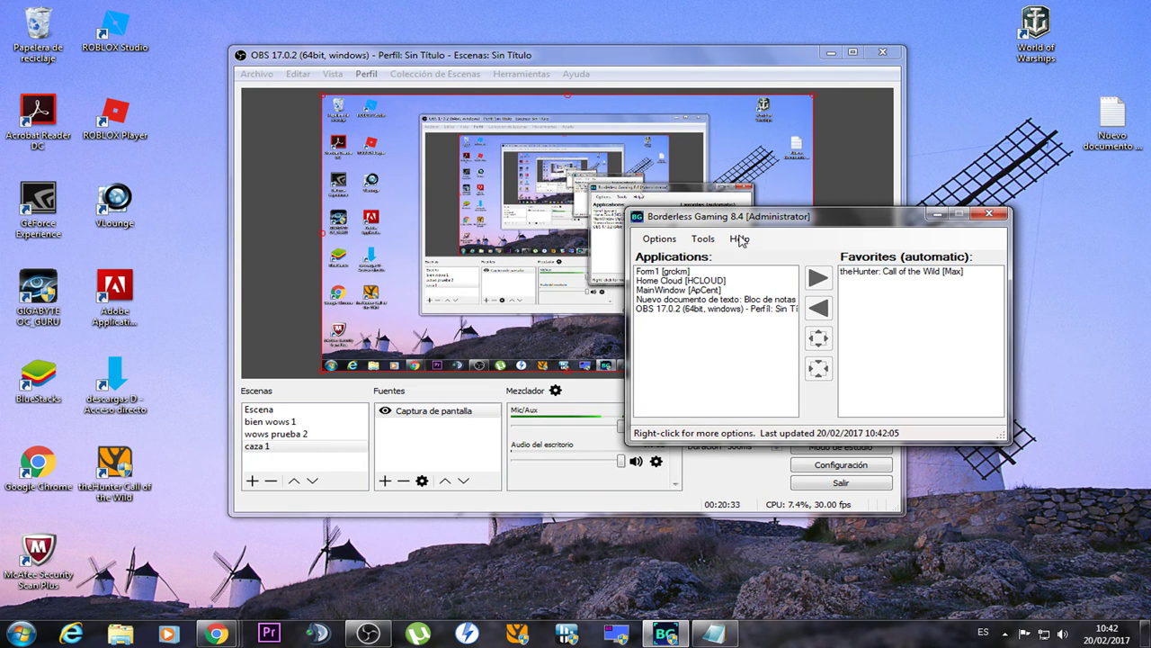
# - Examine the display and cursor options in the Captura de pantalla source's properties, and close them
pyautogui.rightClick(426, 414)
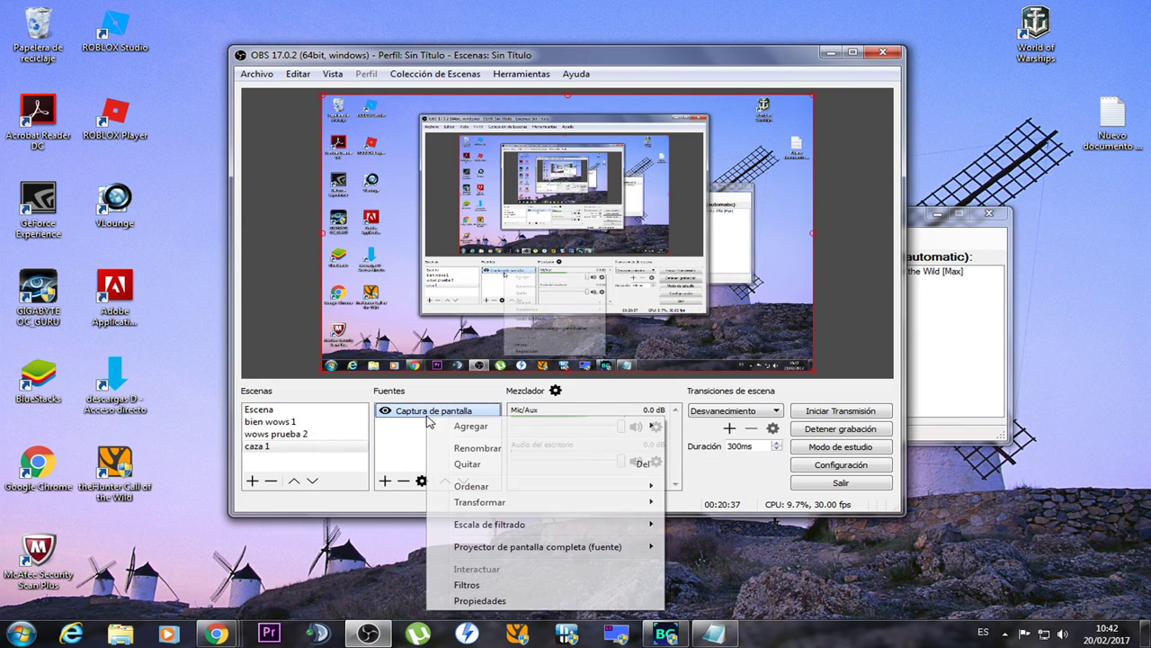
pyautogui.click(480, 601)
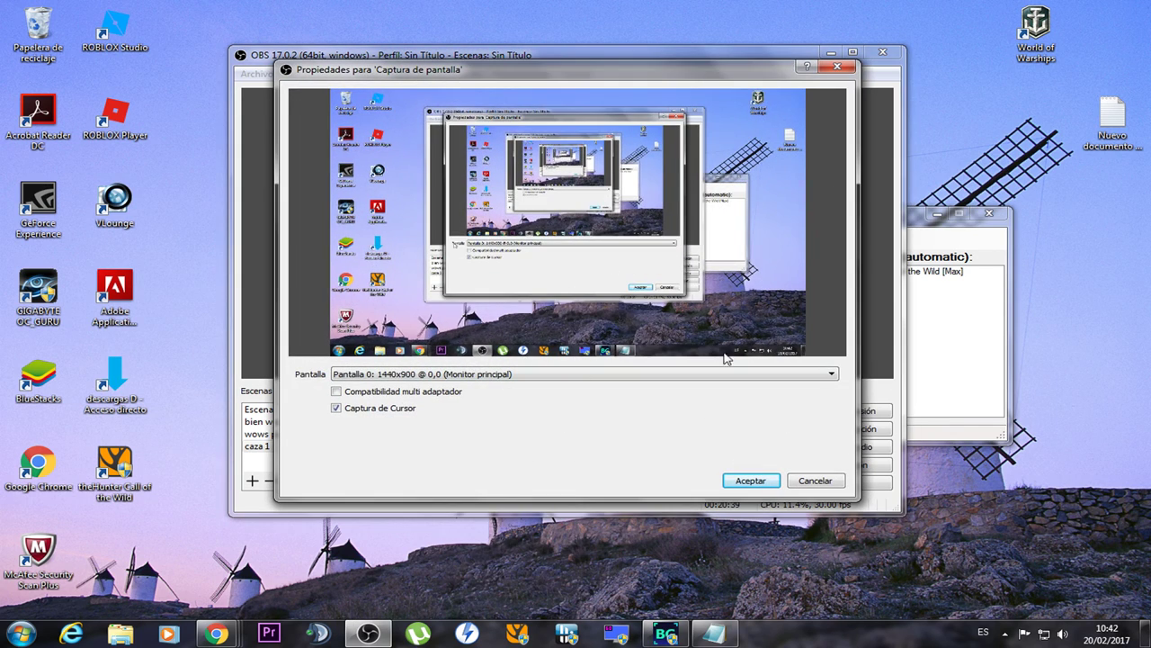
pyautogui.click(837, 67)
# - Move OBS away from the Borderless Gaming window and select the OBS 17.0.2 entry in the list of applications
pyautogui.moveTo(837, 54); pyautogui.dragTo(710, 49)
pyautogui.click(900, 210)
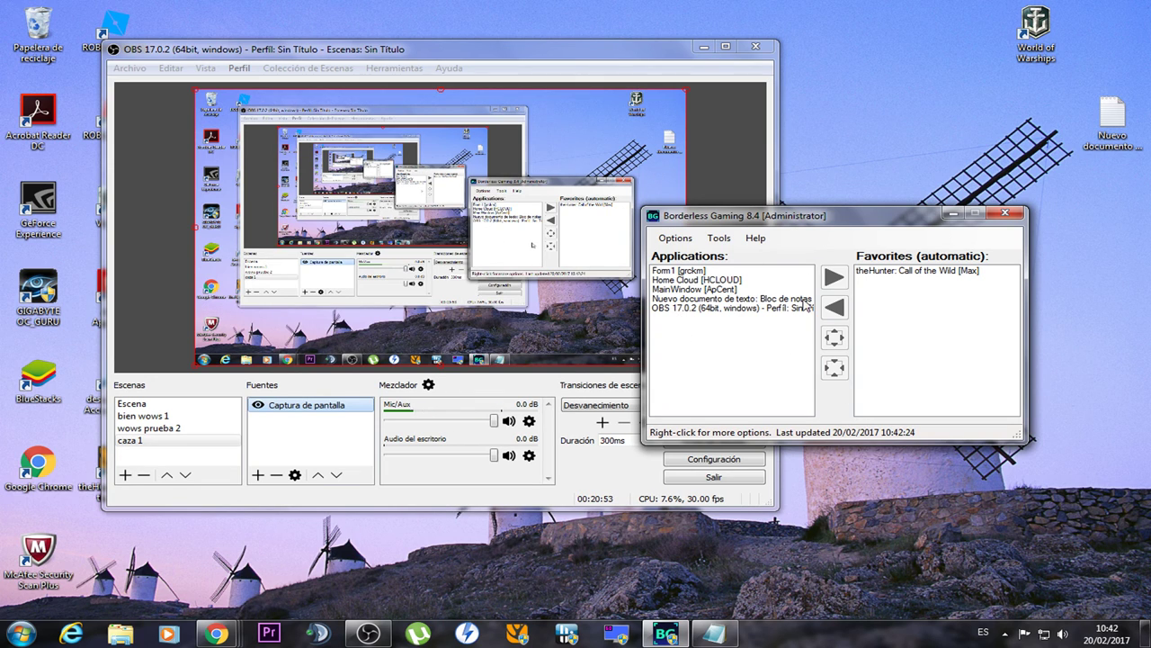
pyautogui.click(722, 310)
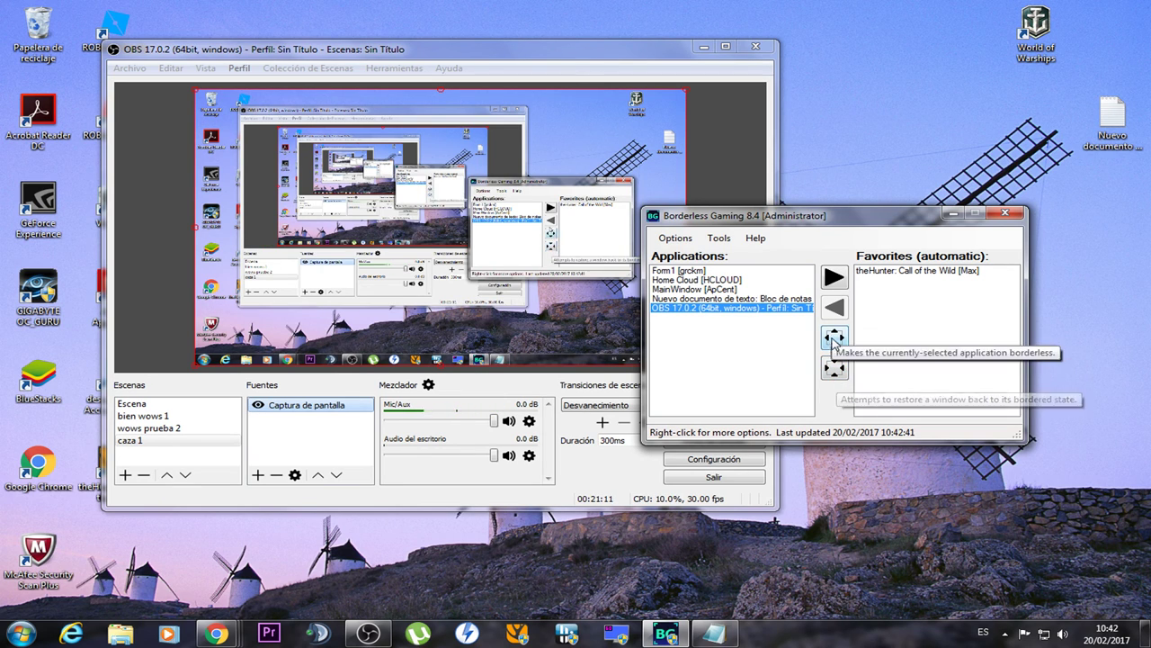
# - Shift the Borderless Gaming window slightly higher over OBS and minimize it
pyautogui.moveTo(840, 221); pyautogui.dragTo(819, 209)
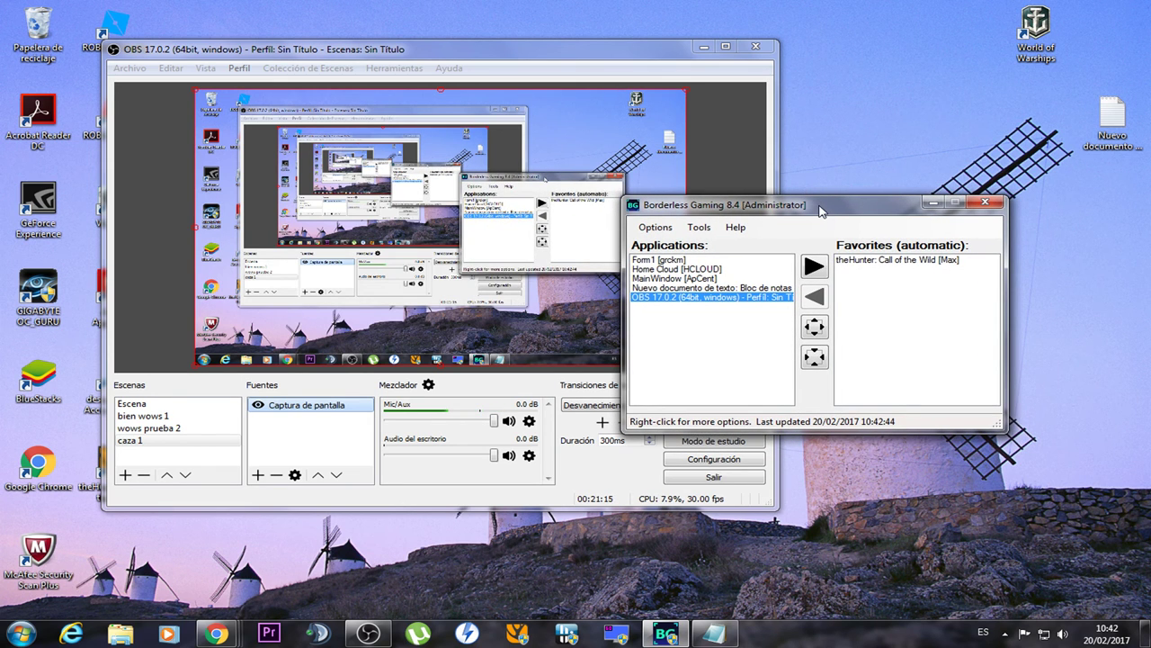
pyautogui.moveTo(912, 209); pyautogui.dragTo(906, 193)
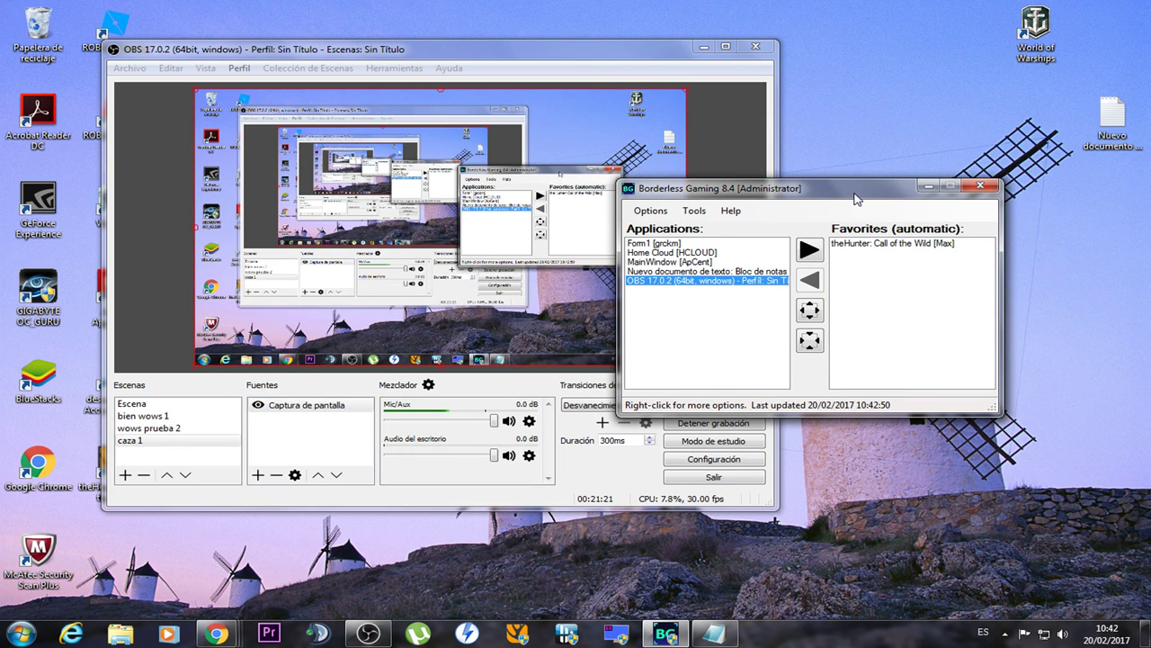
pyautogui.moveTo(855, 198); pyautogui.dragTo(878, 178)
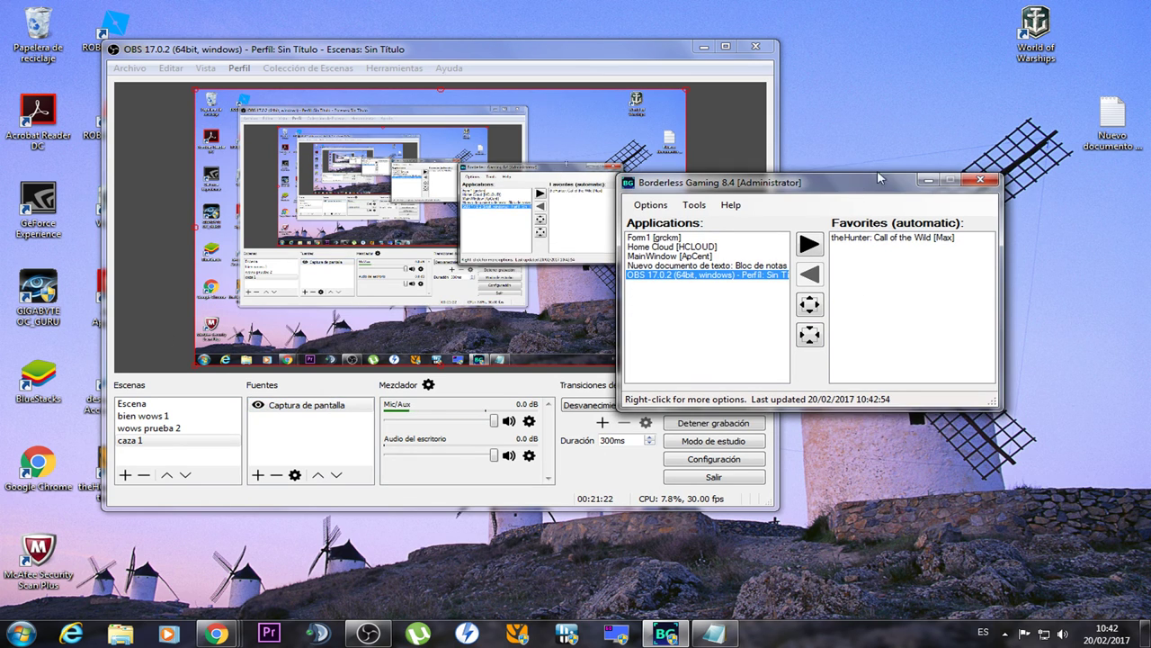
pyautogui.click(927, 182)
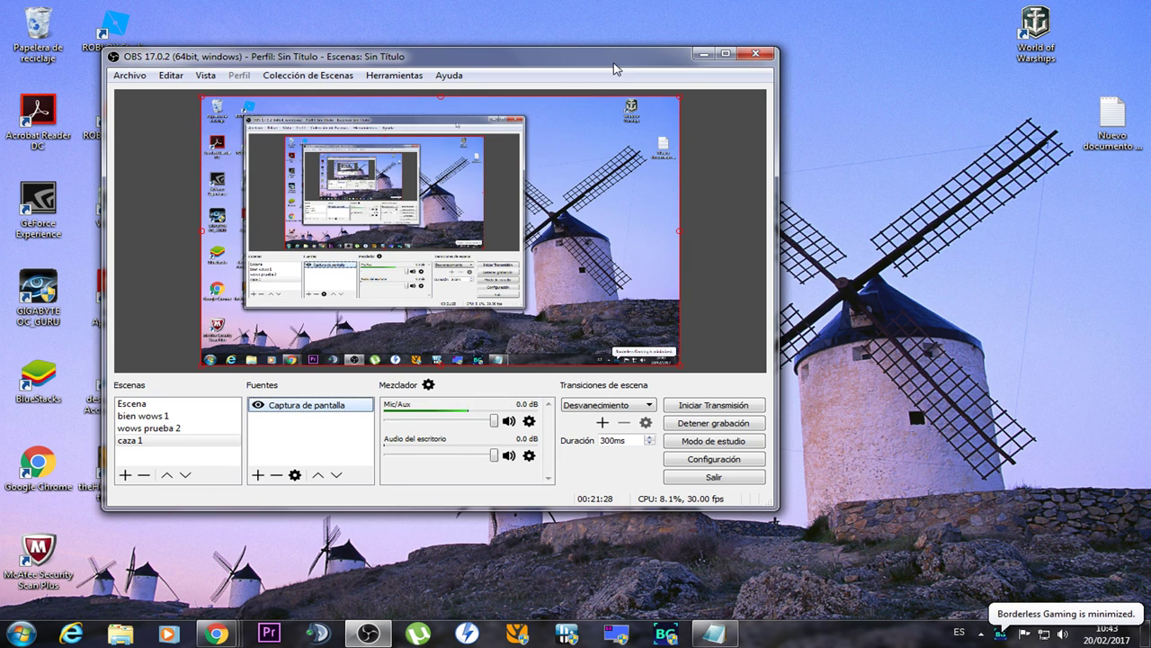
# - Move the OBS window clear of the desktop icons and select the Captura de pantalla source in the caza 1 scene
pyautogui.moveTo(617, 66); pyautogui.dragTo(627, 66)
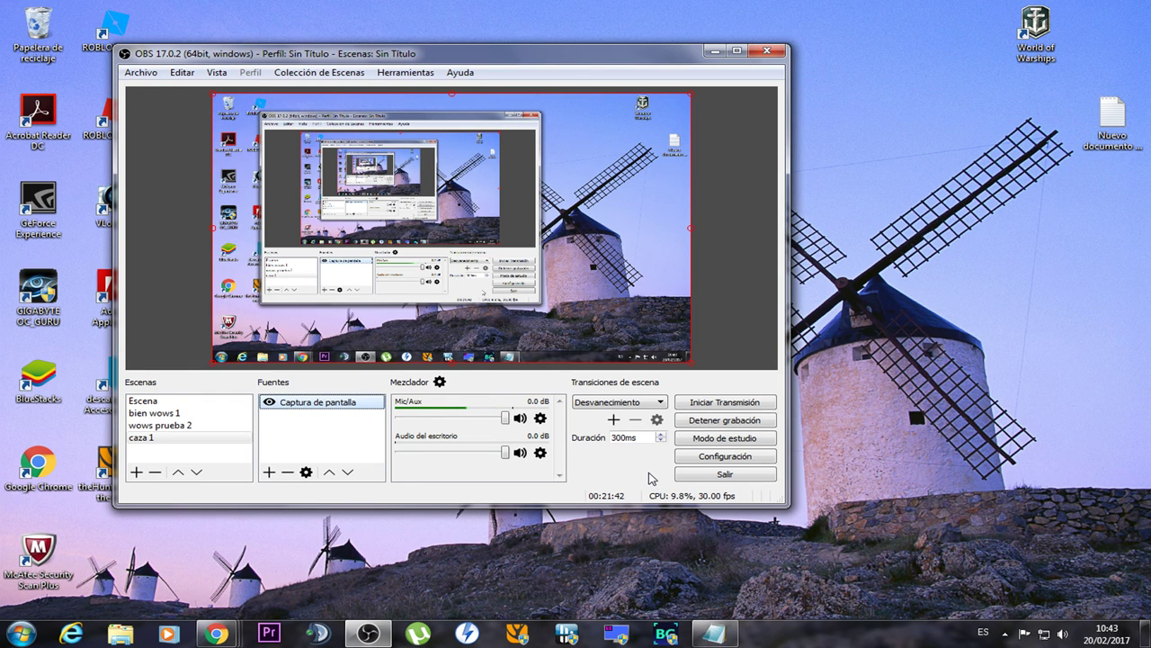
pyautogui.moveTo(490, 54); pyautogui.dragTo(495, 53)
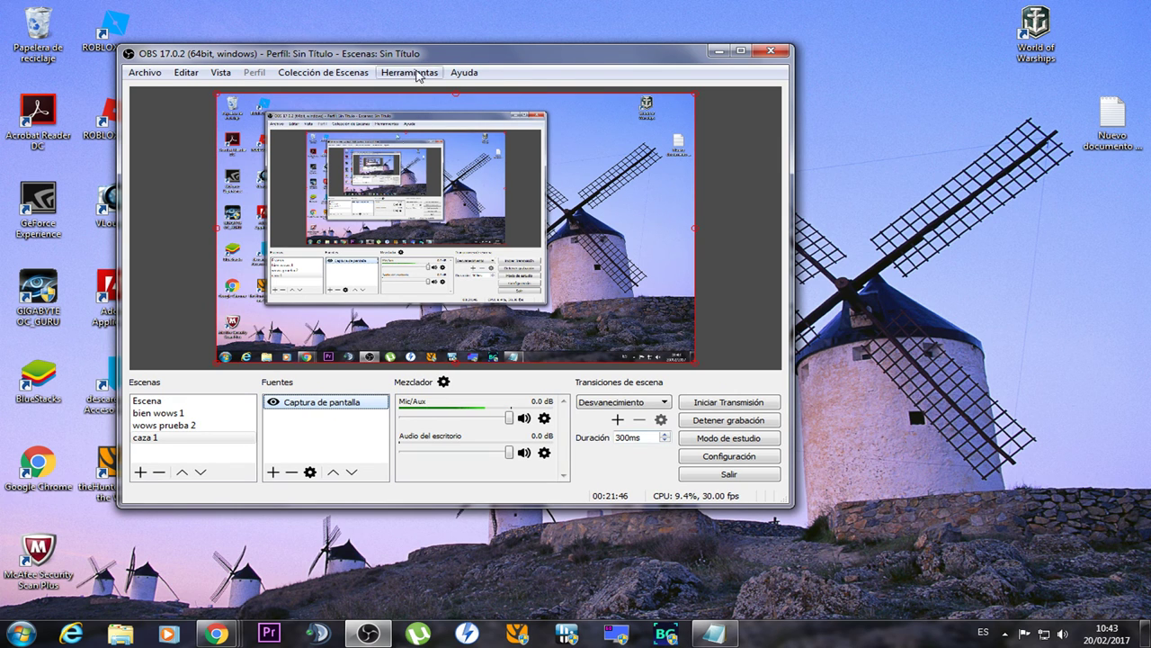
pyautogui.moveTo(407, 44); pyautogui.dragTo(410, 53)
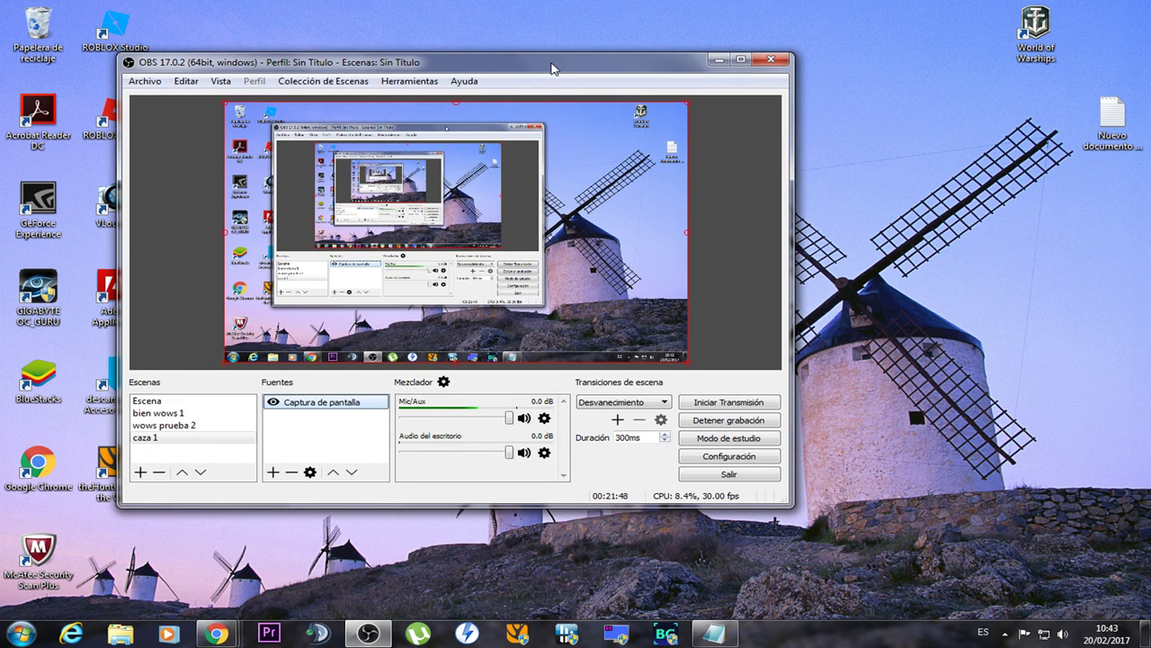
pyautogui.moveTo(552, 69); pyautogui.dragTo(606, 43)
pyautogui.click(258, 416)
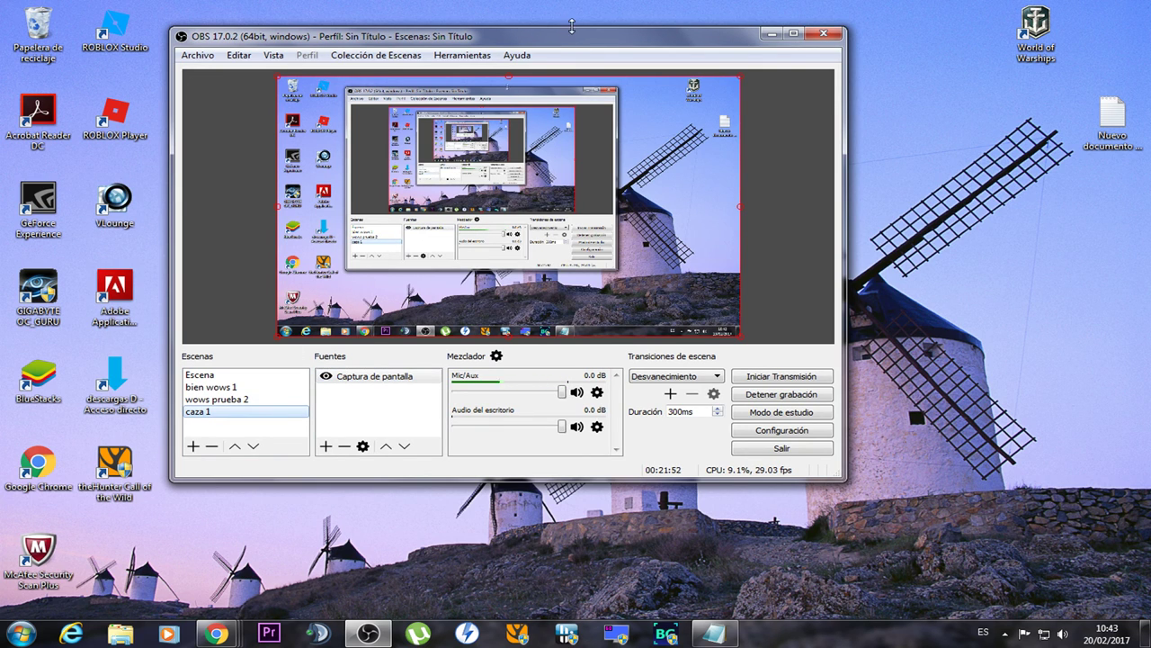
pyautogui.moveTo(574, 40); pyautogui.dragTo(579, 41)
pyautogui.click(383, 377)
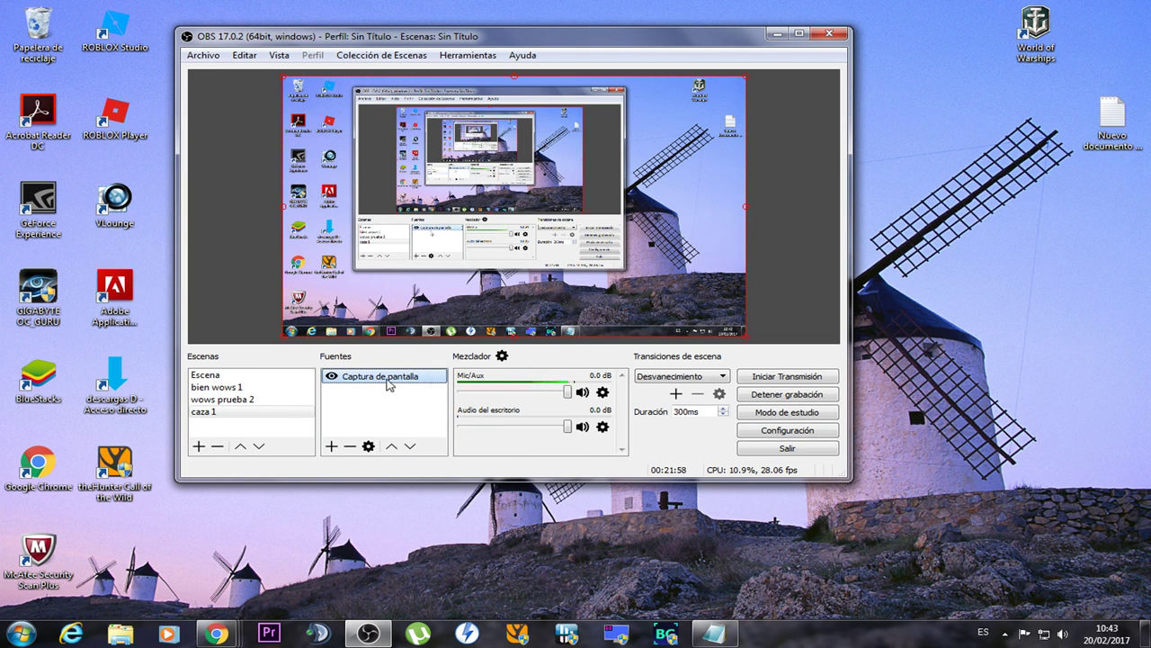
pyautogui.rightClick(375, 404)
pyautogui.moveTo(414, 407)
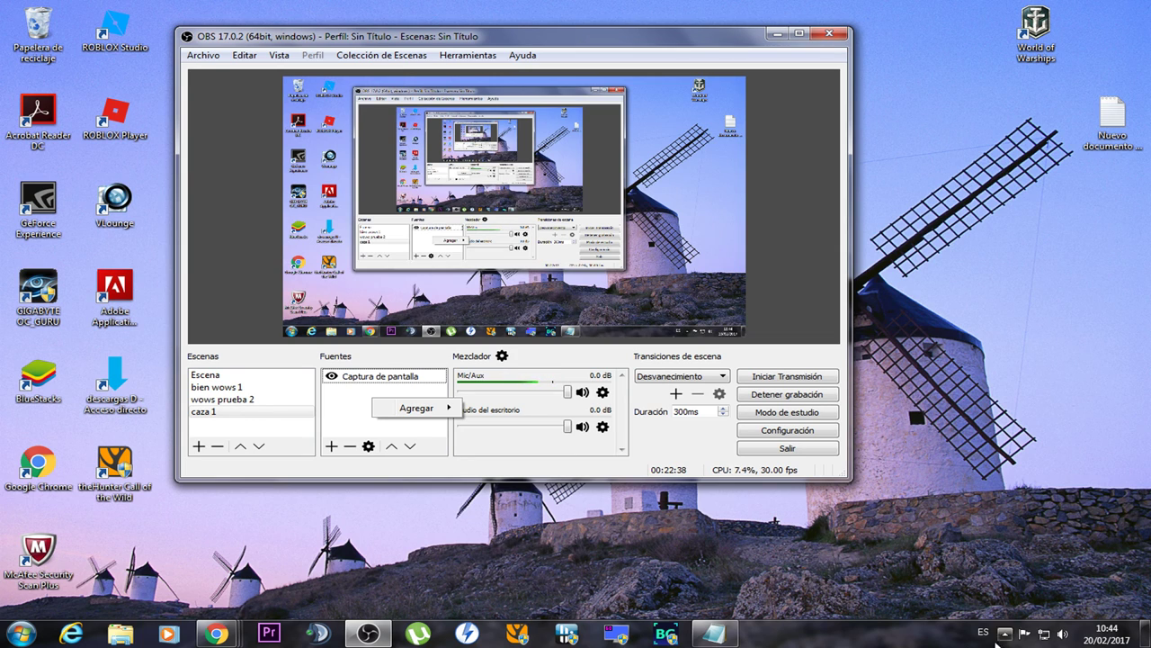
pyautogui.click(565, 36)
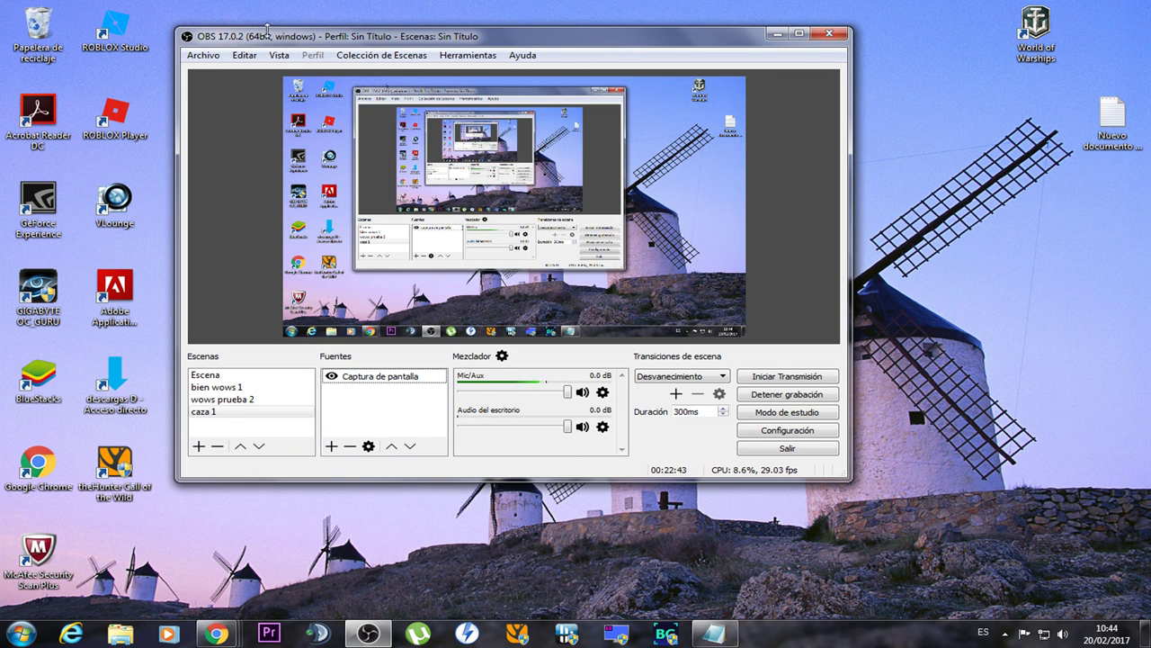
pyautogui.moveTo(301, 28); pyautogui.dragTo(304, 30)
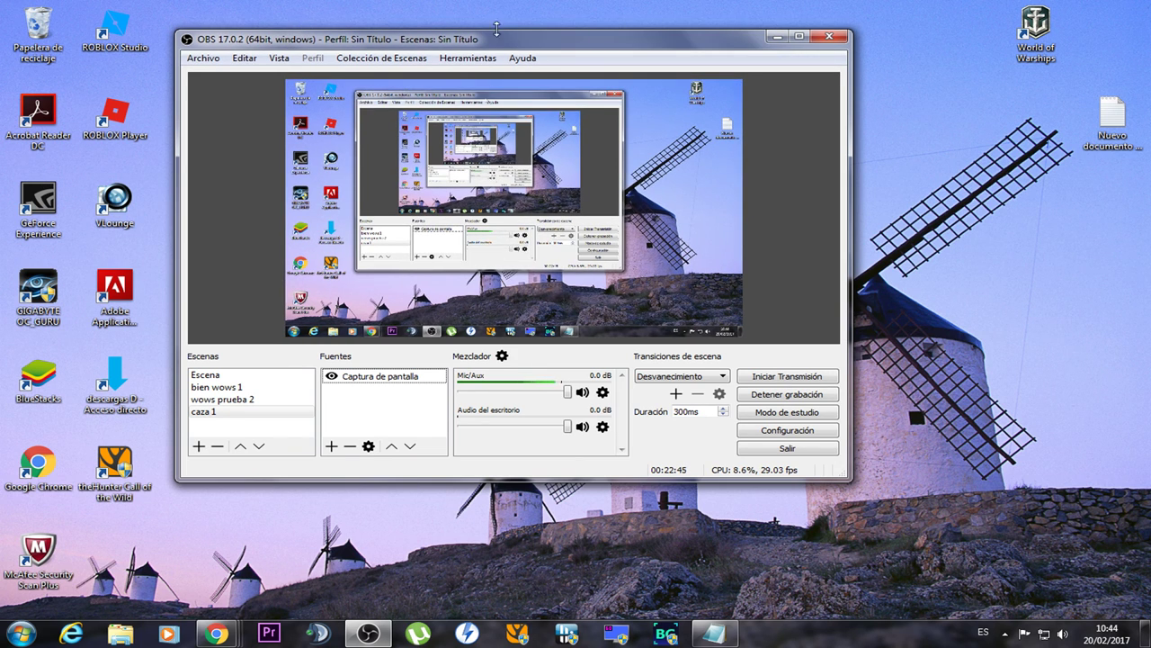
pyautogui.moveTo(510, 45); pyautogui.dragTo(540, 67)
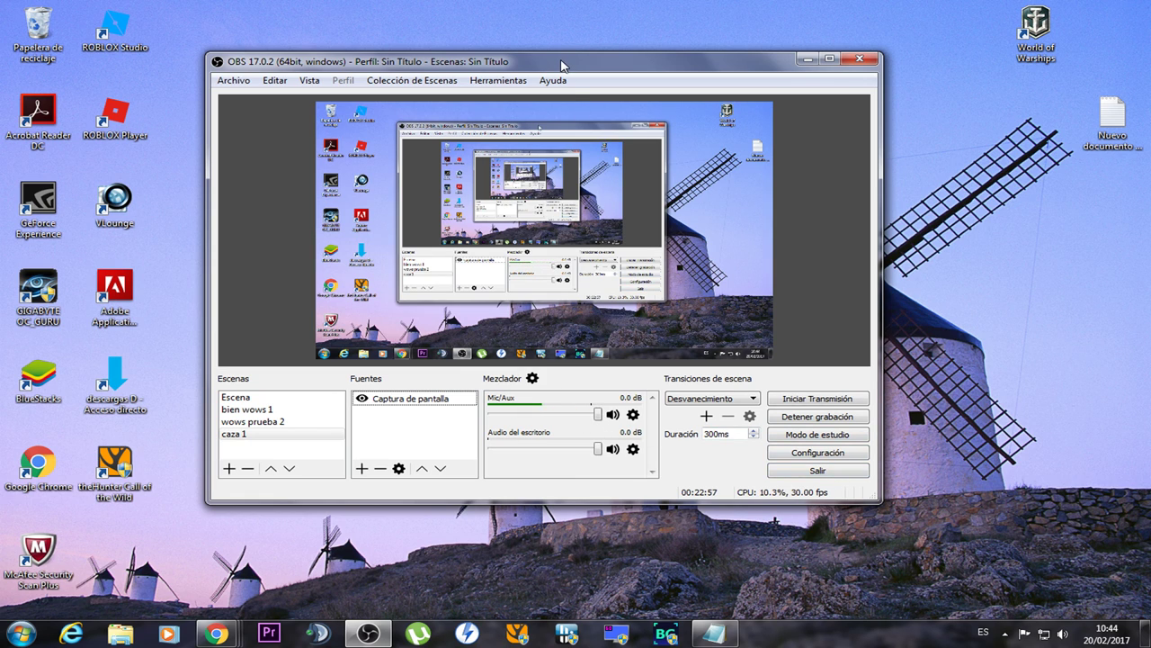
pyautogui.moveTo(561, 65); pyautogui.dragTo(570, 63)
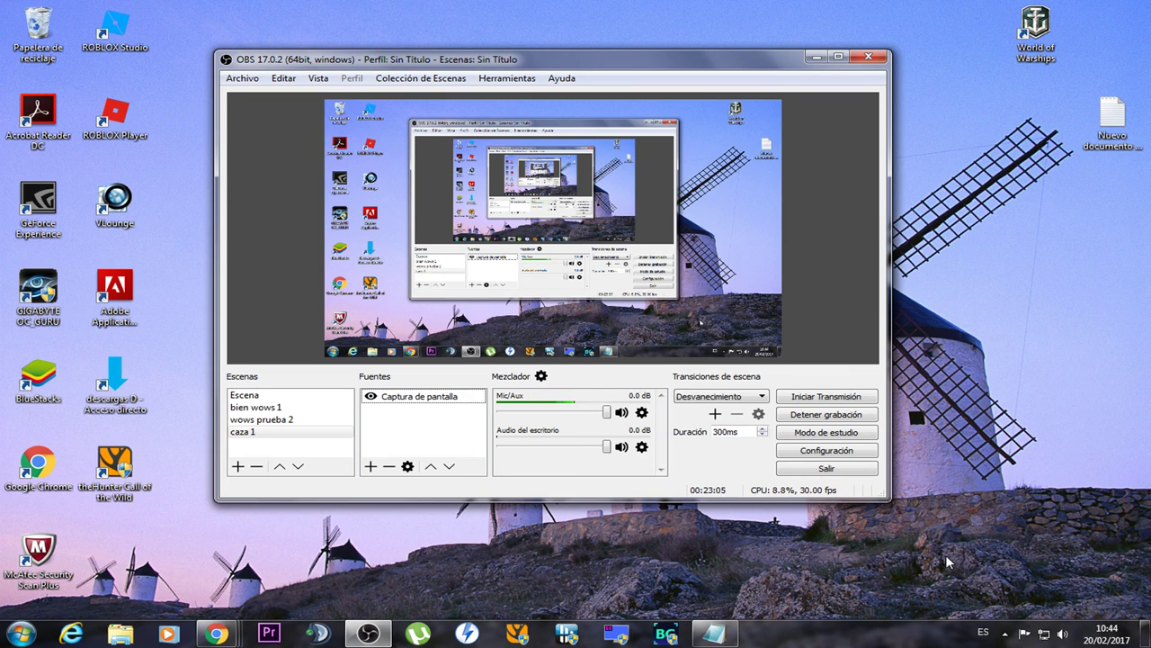
# - Examine the source types that can be added to the caza 1 scene, and reselect the Captura de pantalla source
pyautogui.rightClick(409, 421)
pyautogui.moveTo(450, 428)
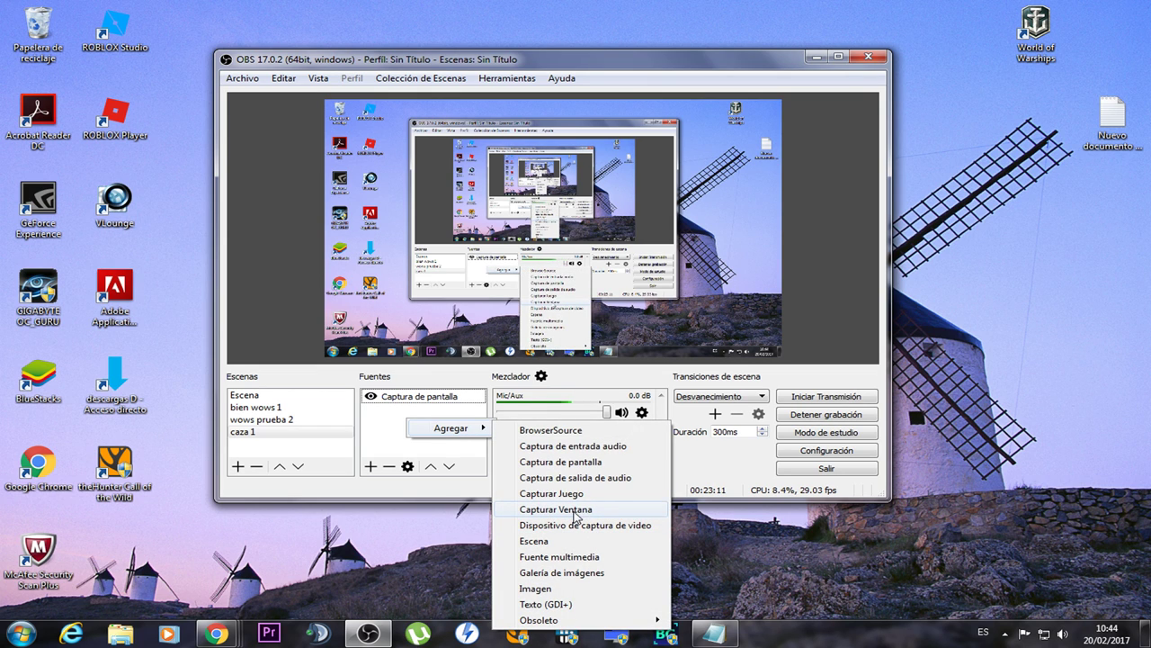
pyautogui.click(554, 342)
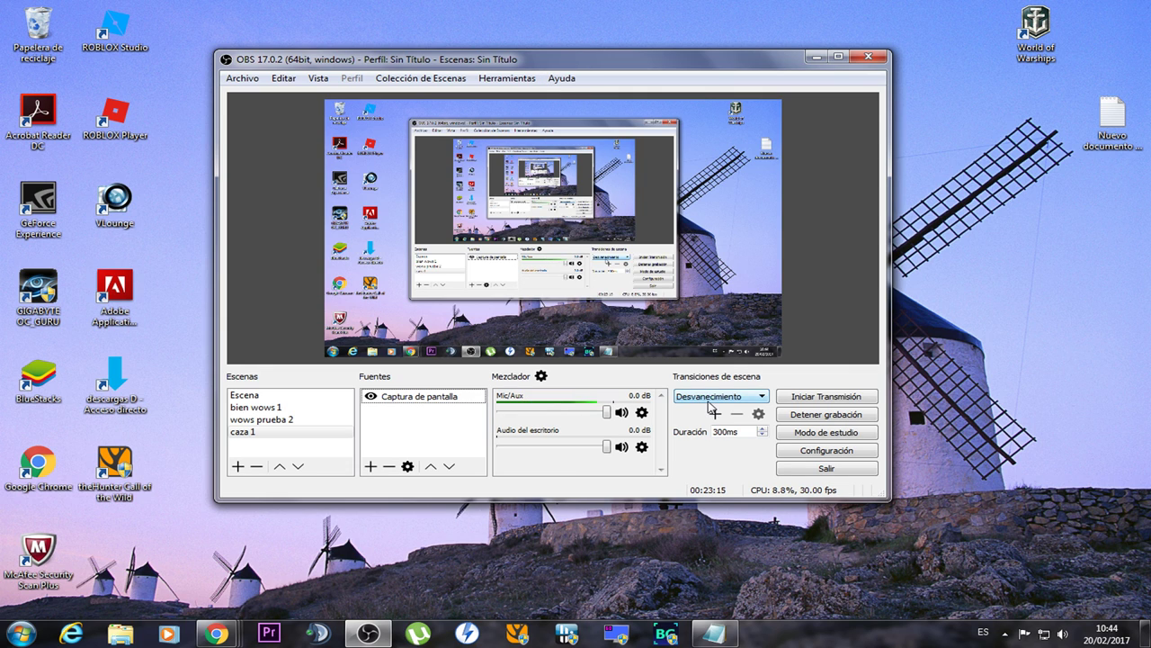
pyautogui.rightClick(424, 436)
pyautogui.moveTo(447, 447)
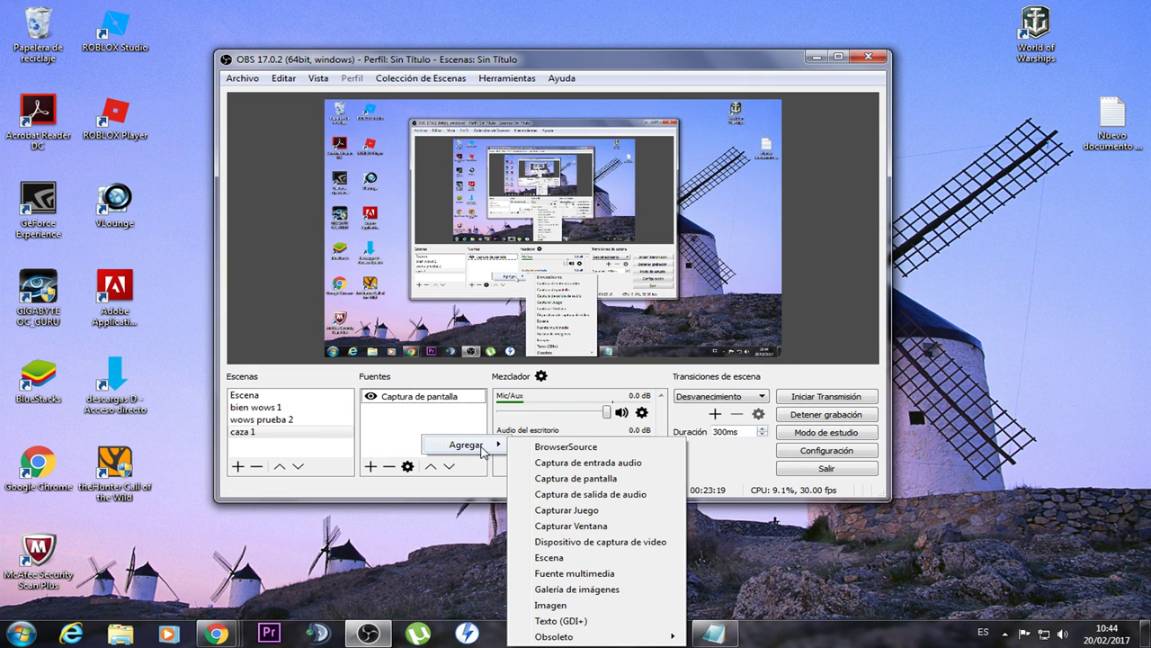
pyautogui.click(412, 396)
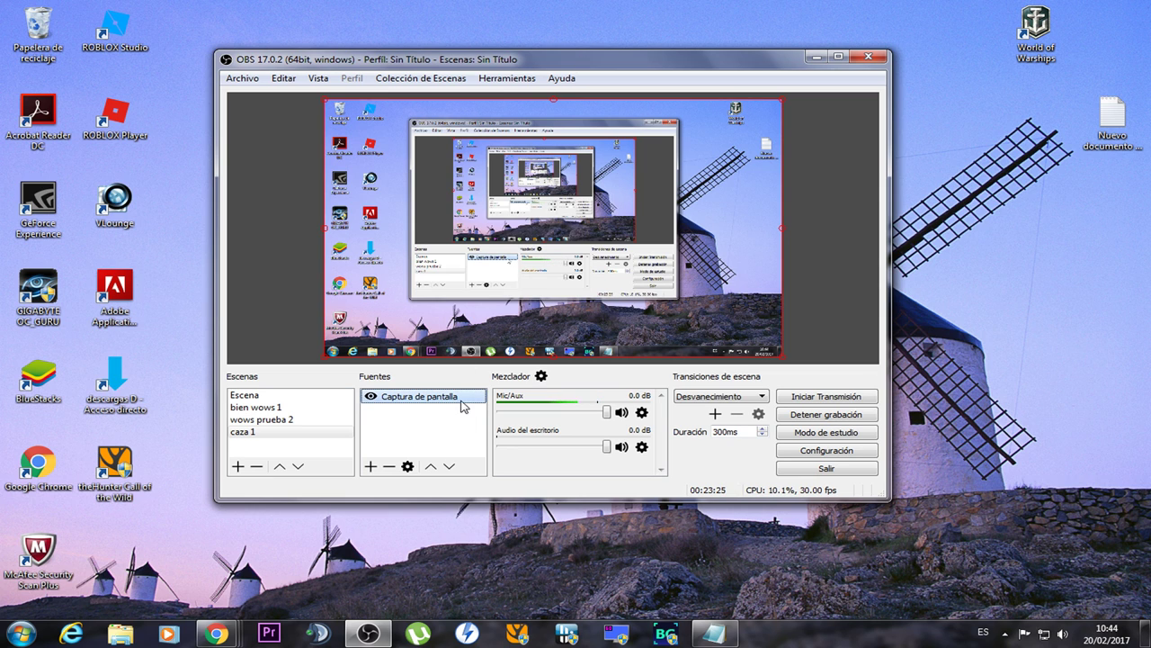
# - Look at the options of the pinned Borderless Gaming shortcut, dismiss them and return to the OBS window
pyautogui.moveTo(567, 59); pyautogui.dragTo(571, 62)
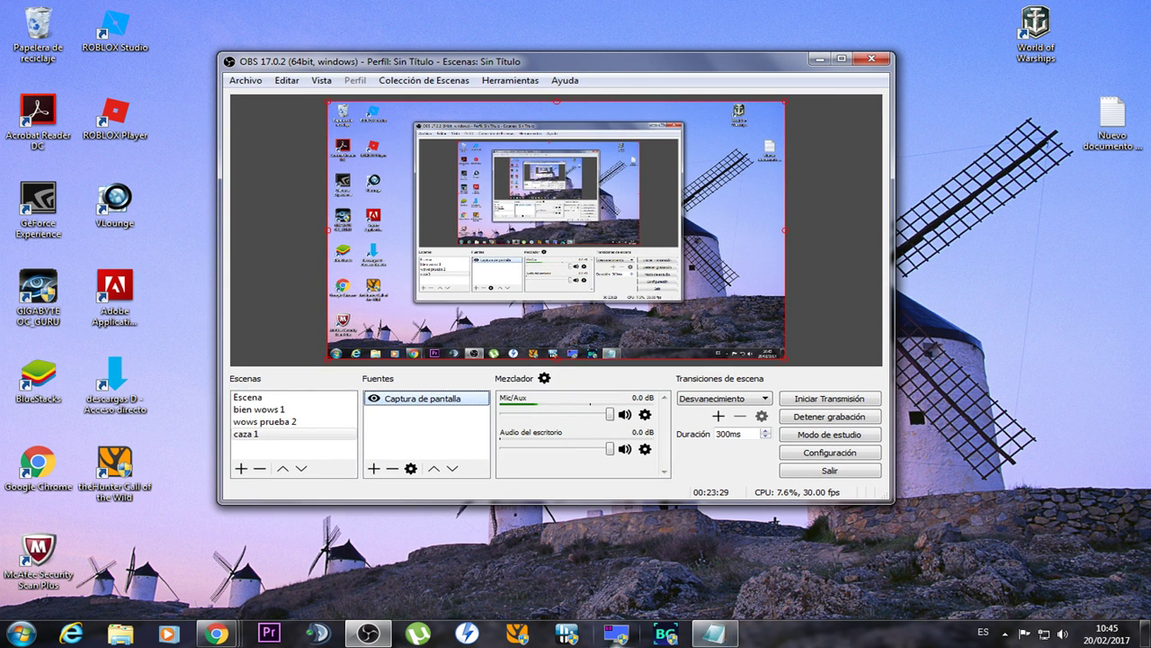
pyautogui.rightClick(666, 635)
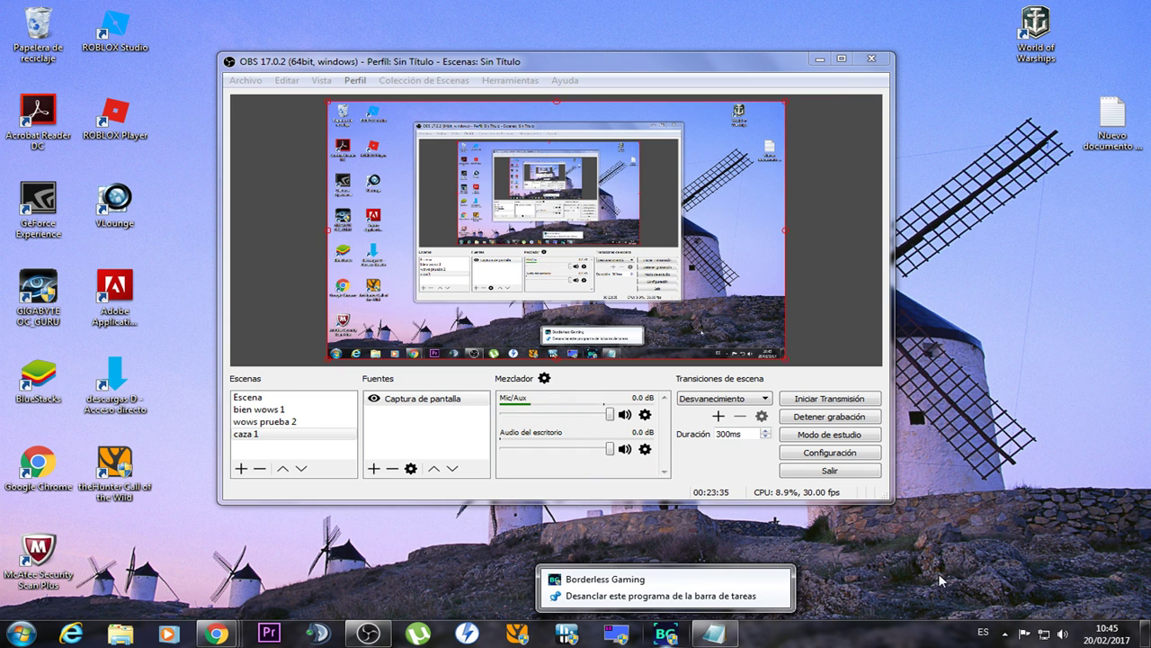
pyautogui.click(898, 543)
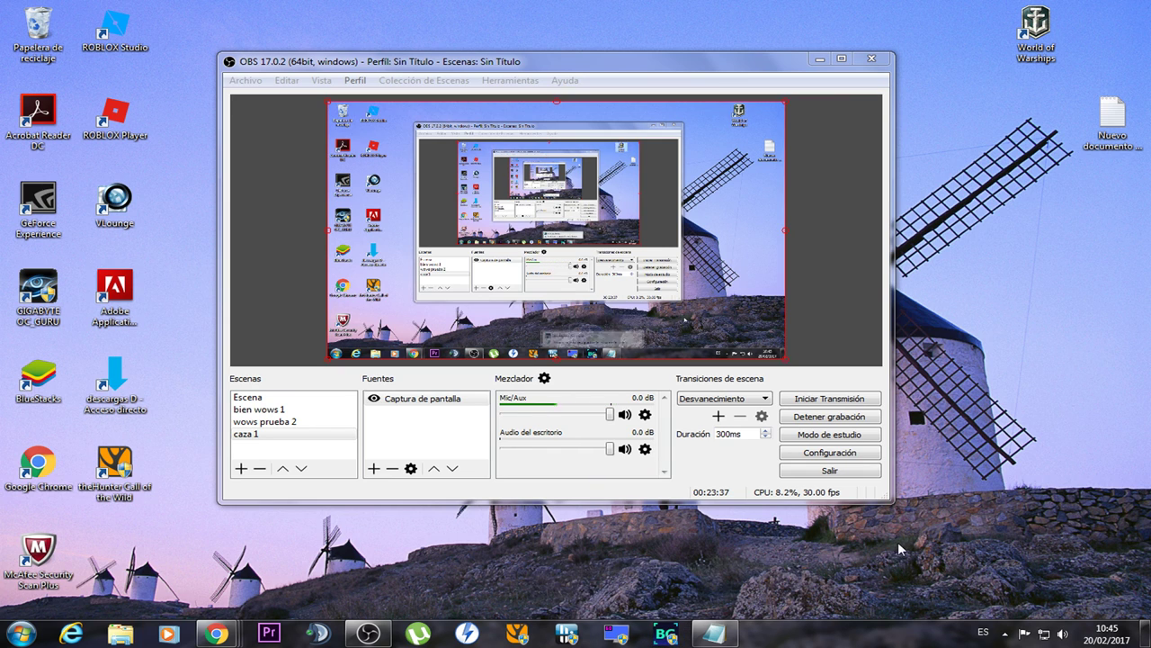
pyautogui.click(666, 69)
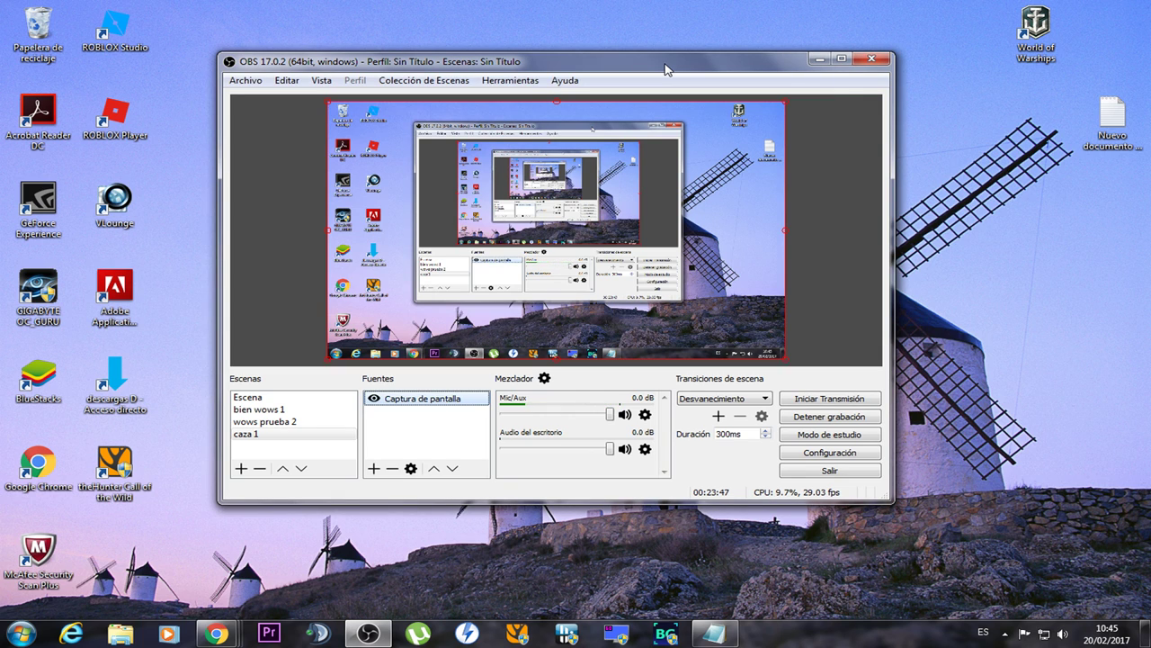
pyautogui.rightClick(666, 634)
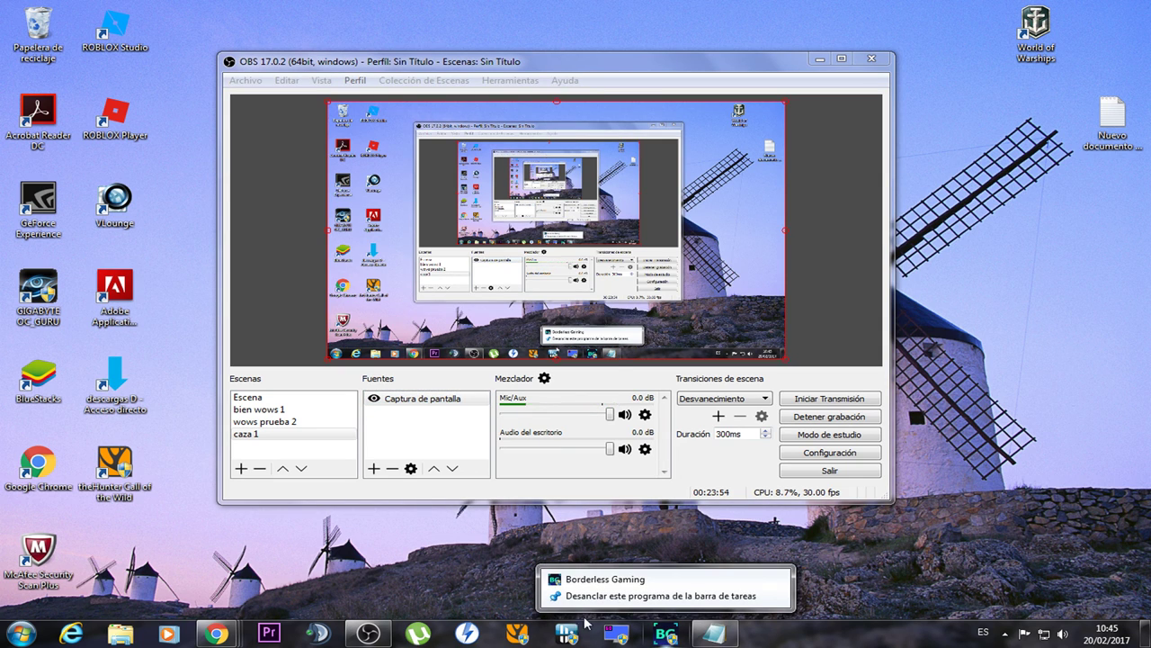
pyautogui.click(457, 573)
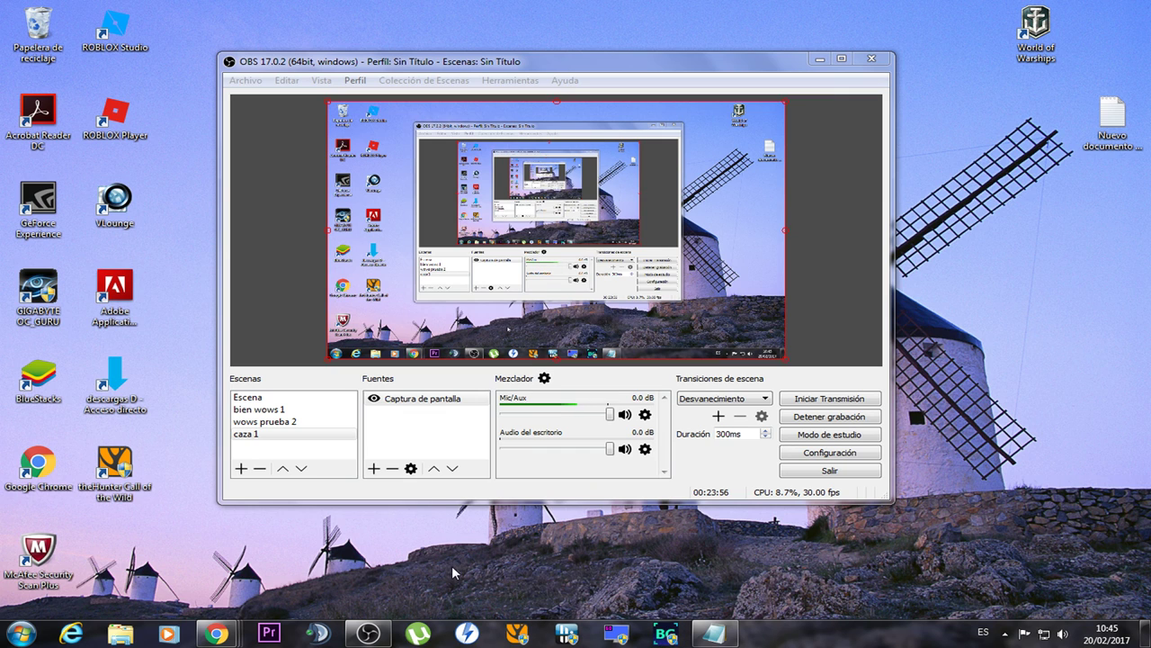
pyautogui.click(589, 63)
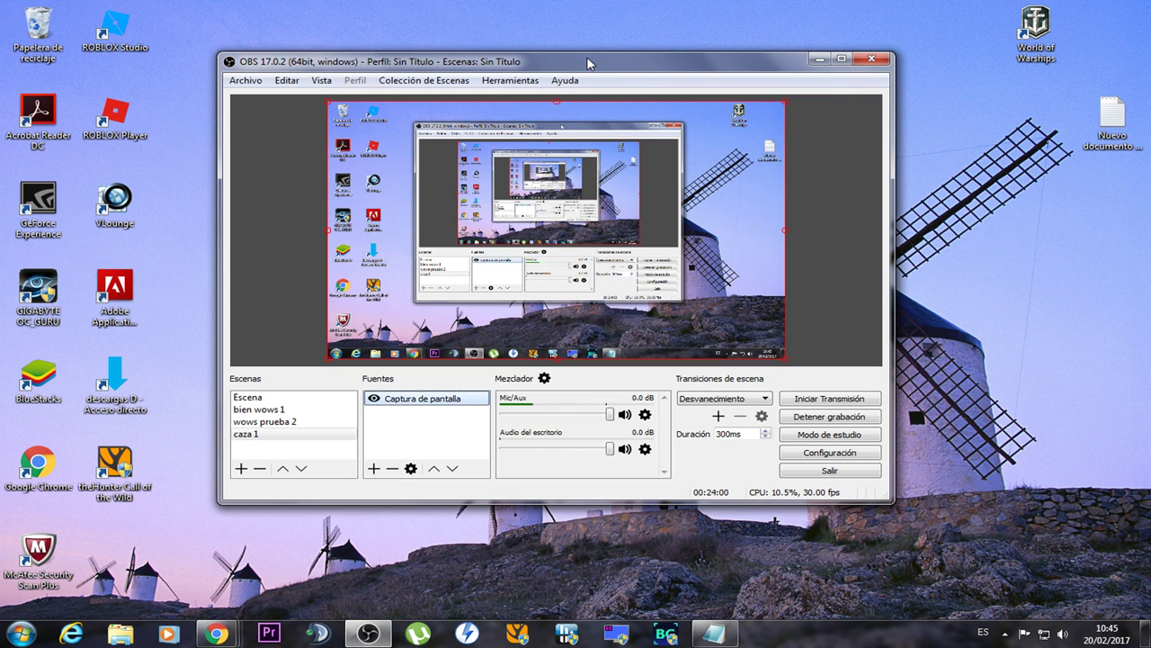
pyautogui.moveTo(589, 63); pyautogui.dragTo(619, 53)
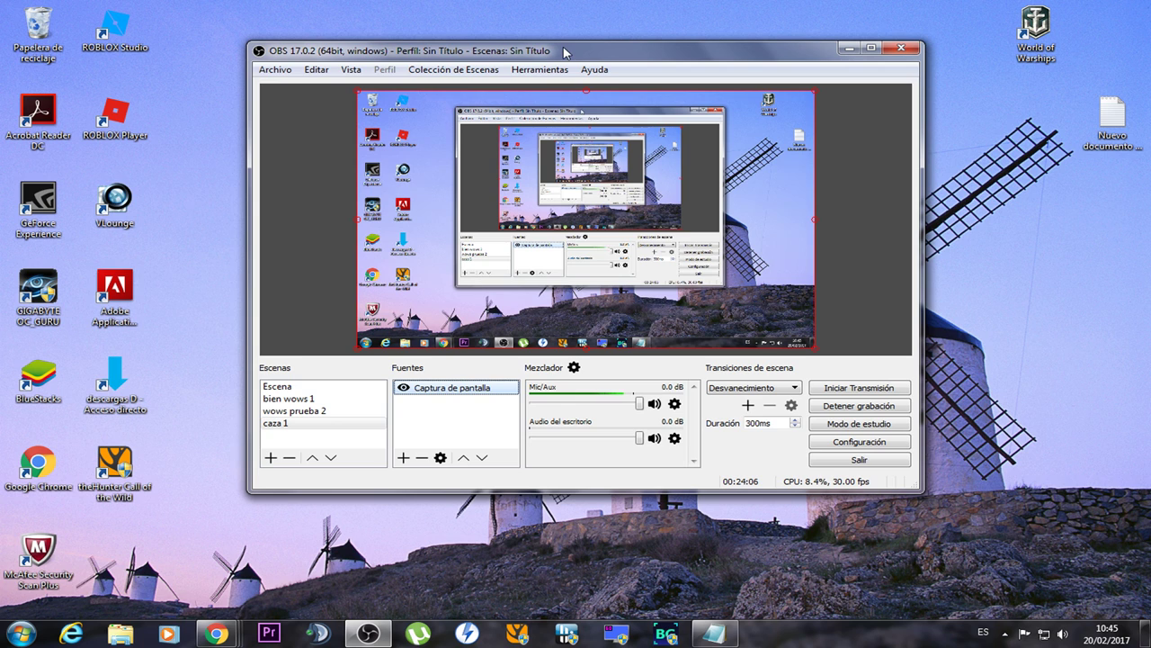
pyautogui.moveTo(583, 53); pyautogui.dragTo(581, 53)
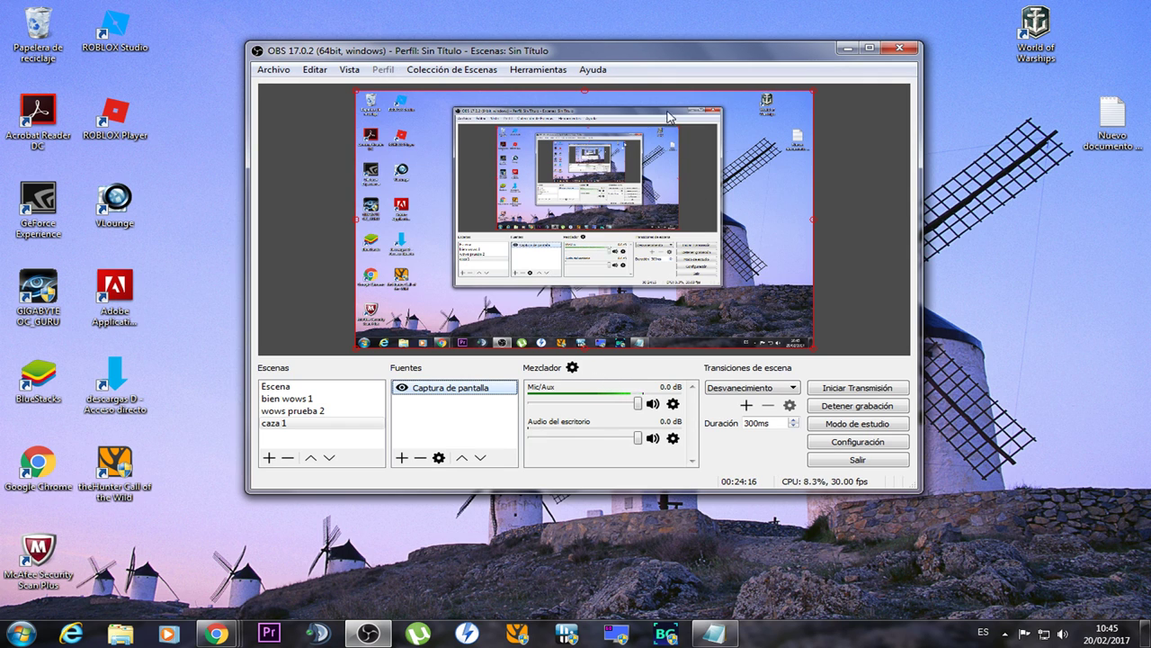
pyautogui.moveTo(612, 51); pyautogui.dragTo(561, 75)
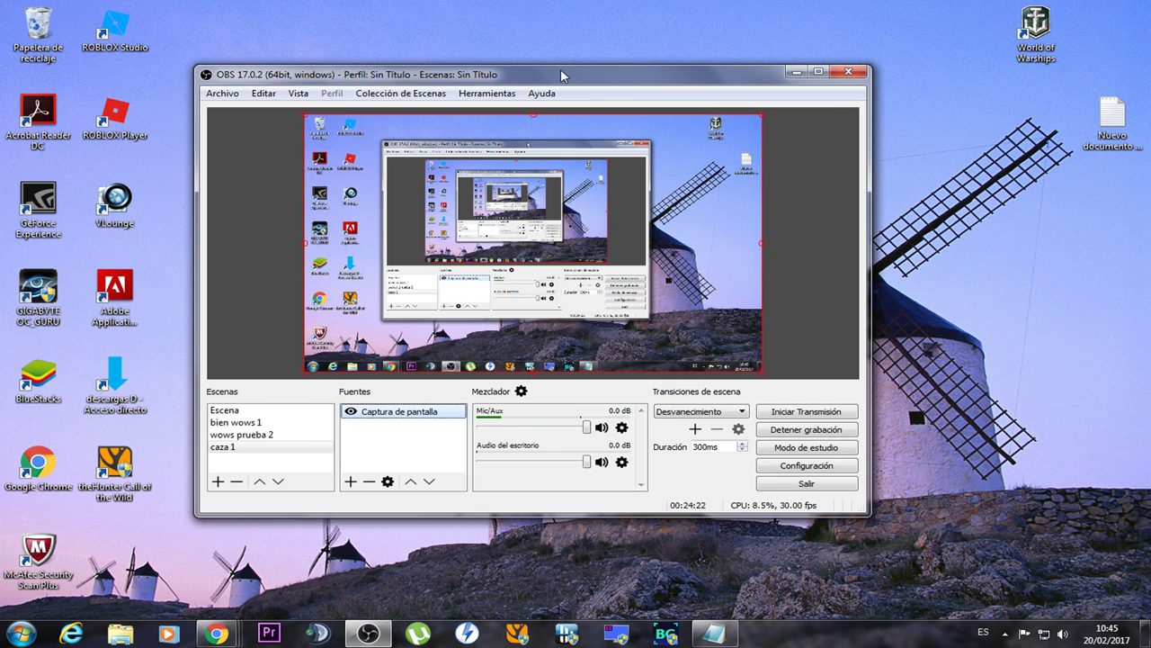
pyautogui.moveTo(561, 70); pyautogui.dragTo(569, 73)
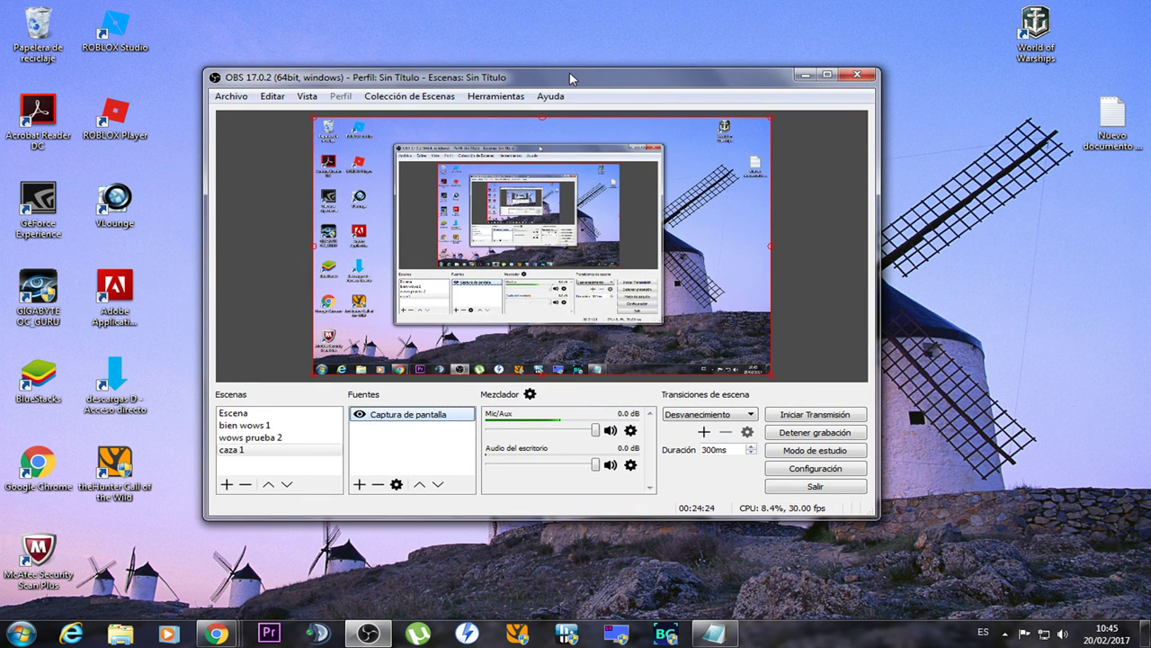